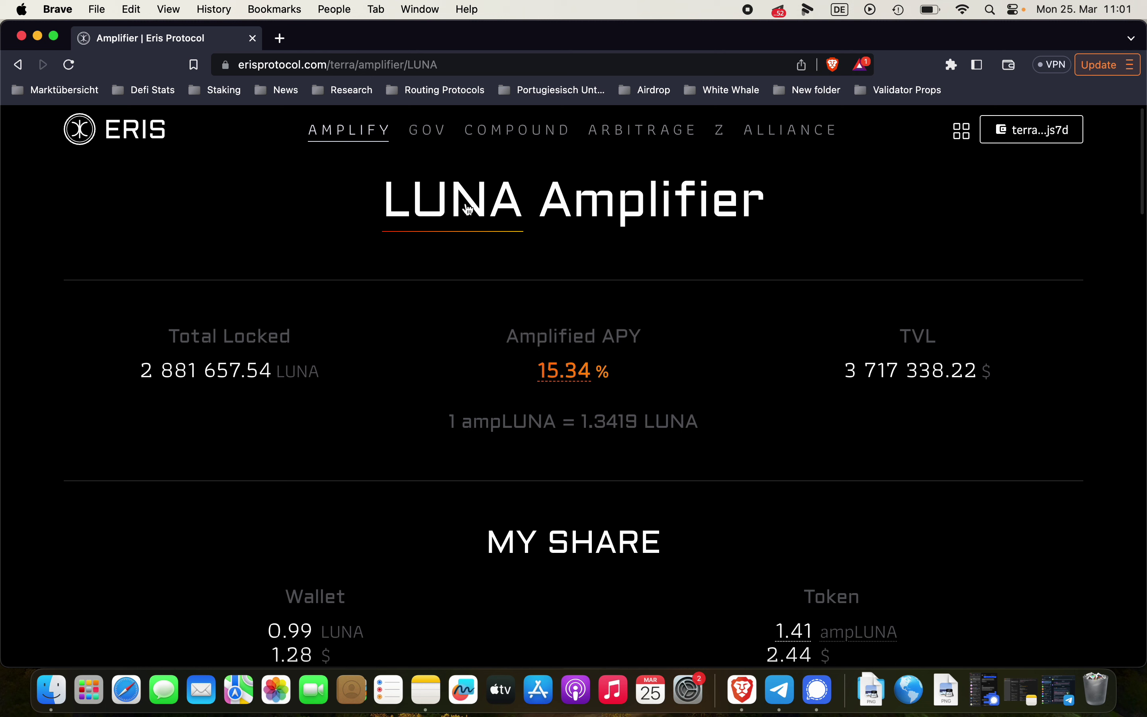
# Switch the Eris amplifier from LUNA to WHALE and scroll to the MY SHARE Stake/Unstake section
pyautogui.click(455, 209)
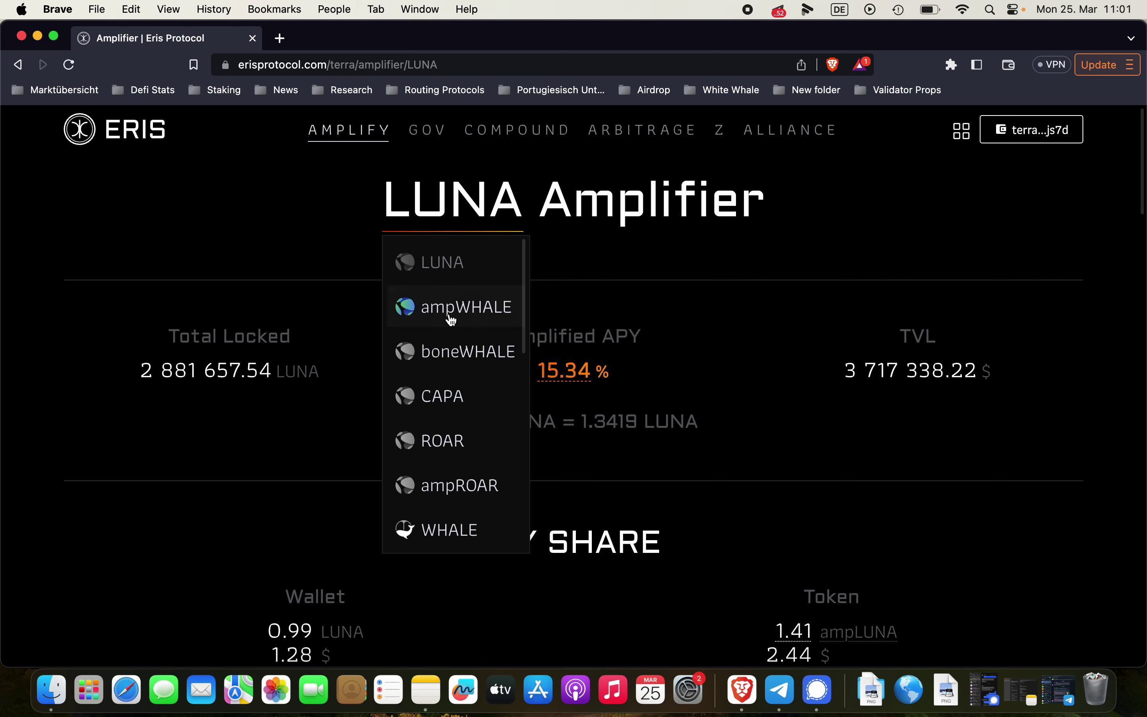
pyautogui.click(444, 533)
pyautogui.scroll(-3, 559, 341)
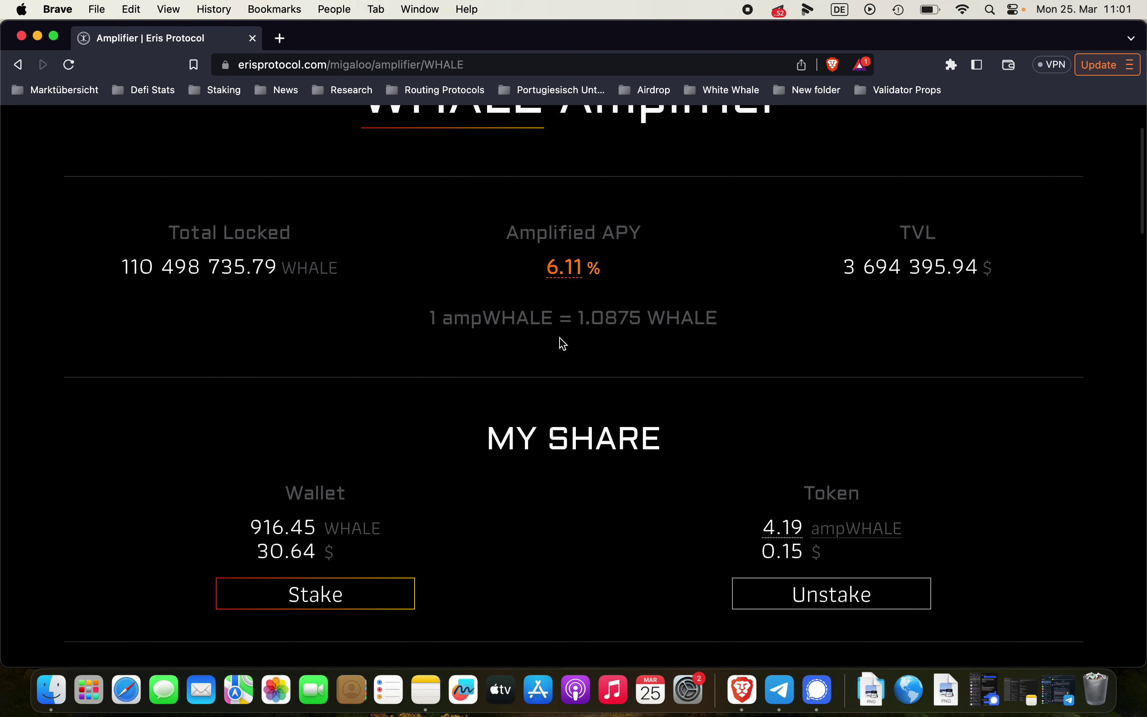
pyautogui.scroll(-1, 561, 343)
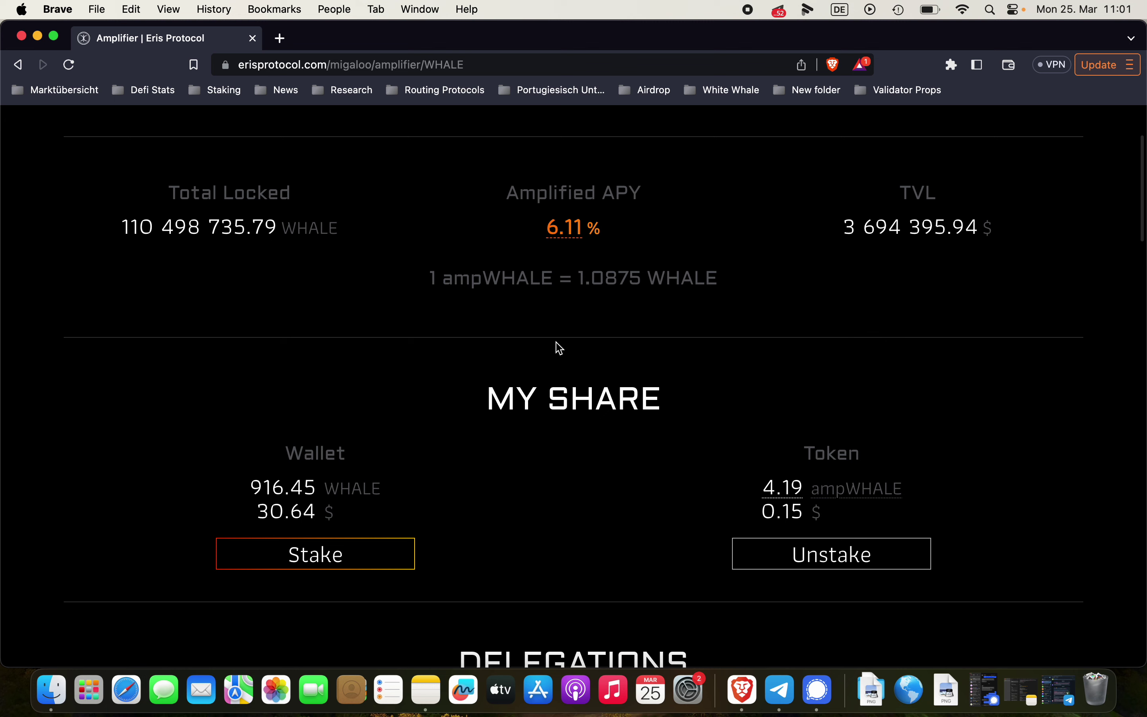
# Stake 10 WHALE on the WHALE Amplifier and approve the transaction with Post in Station
pyautogui.click(352, 556)
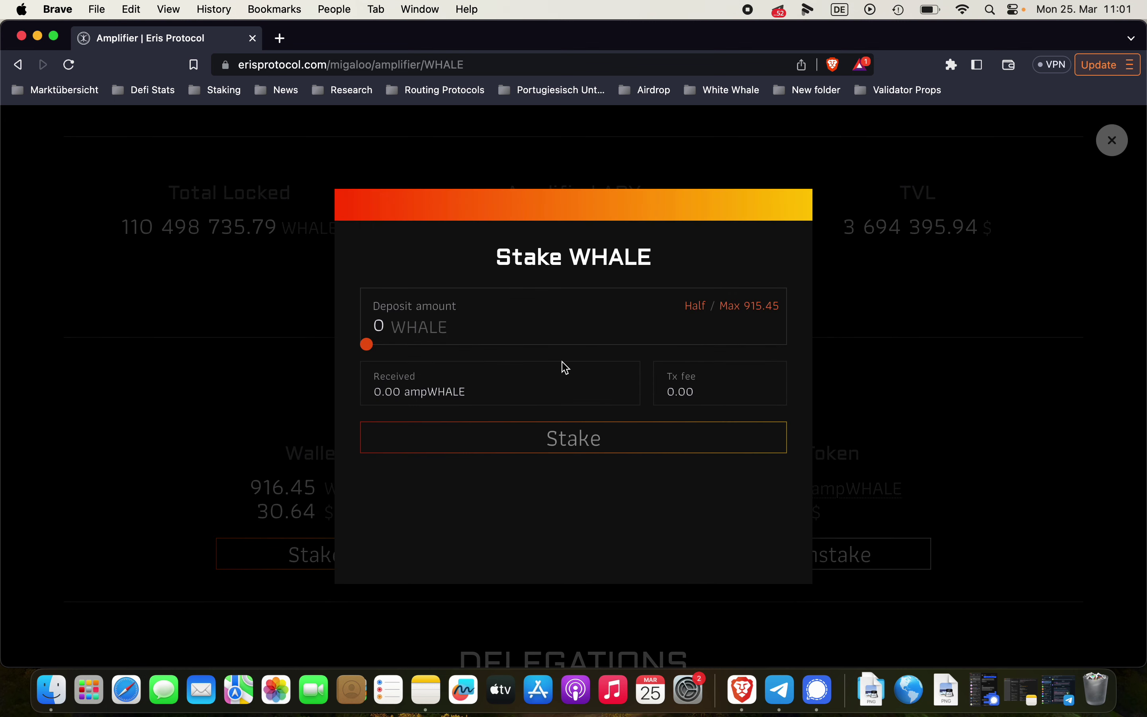
pyautogui.click(423, 325)
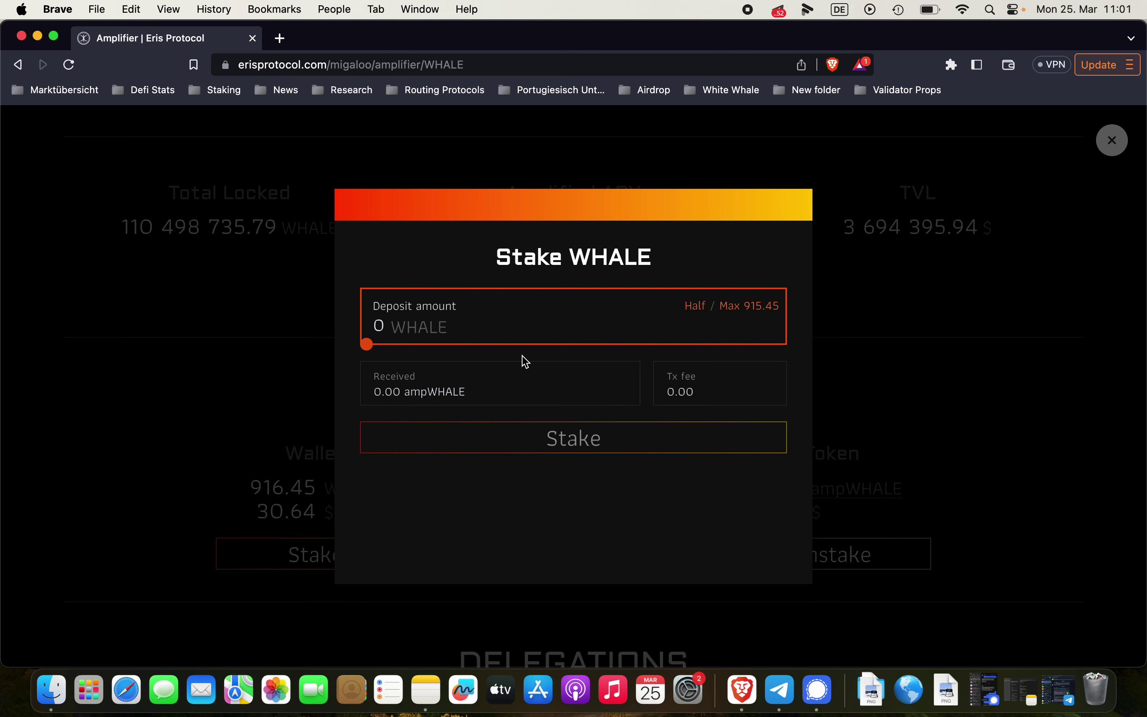
pyautogui.write('10')
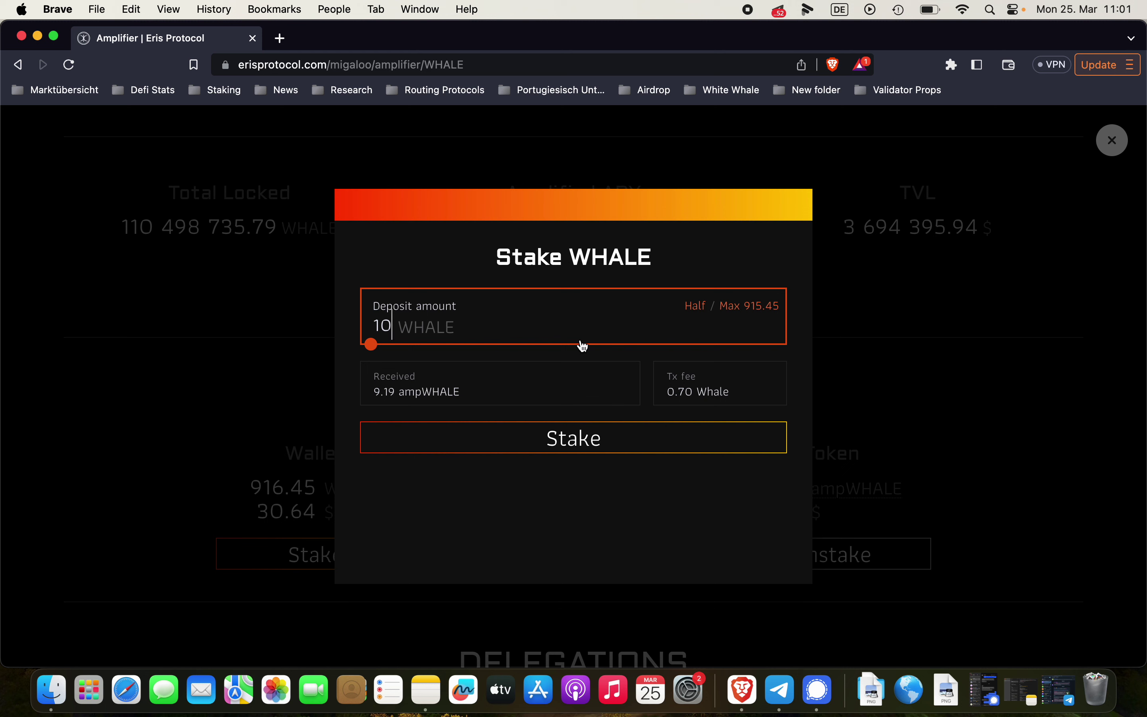
pyautogui.click(553, 439)
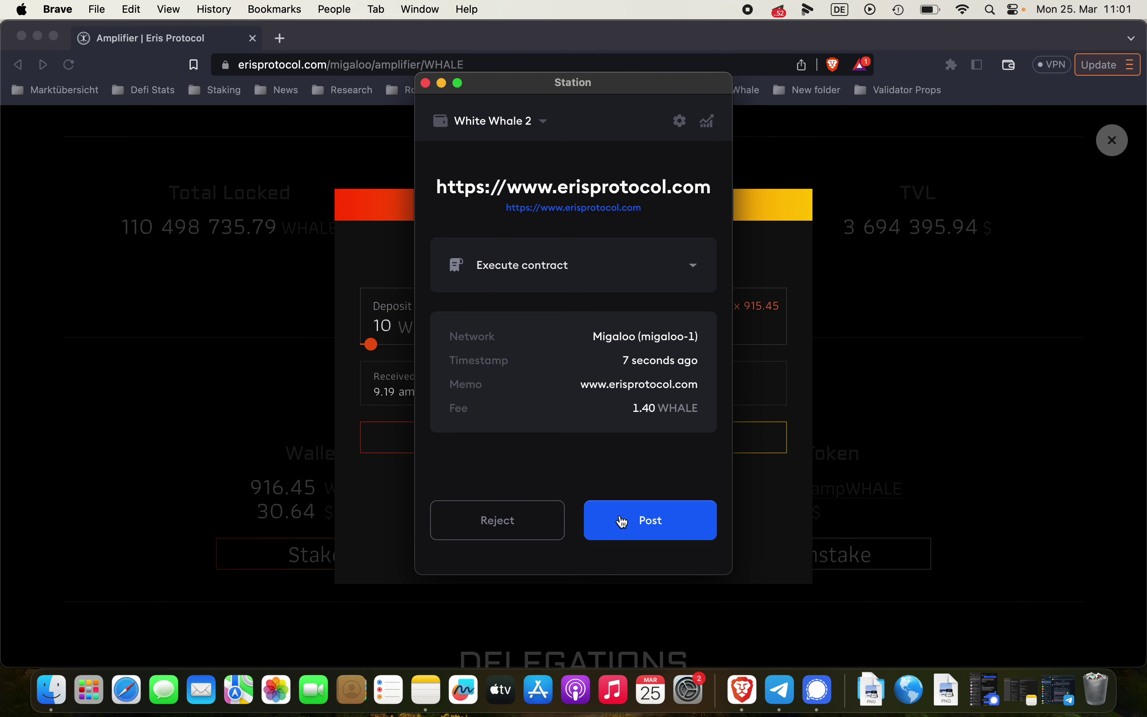
pyautogui.click(623, 522)
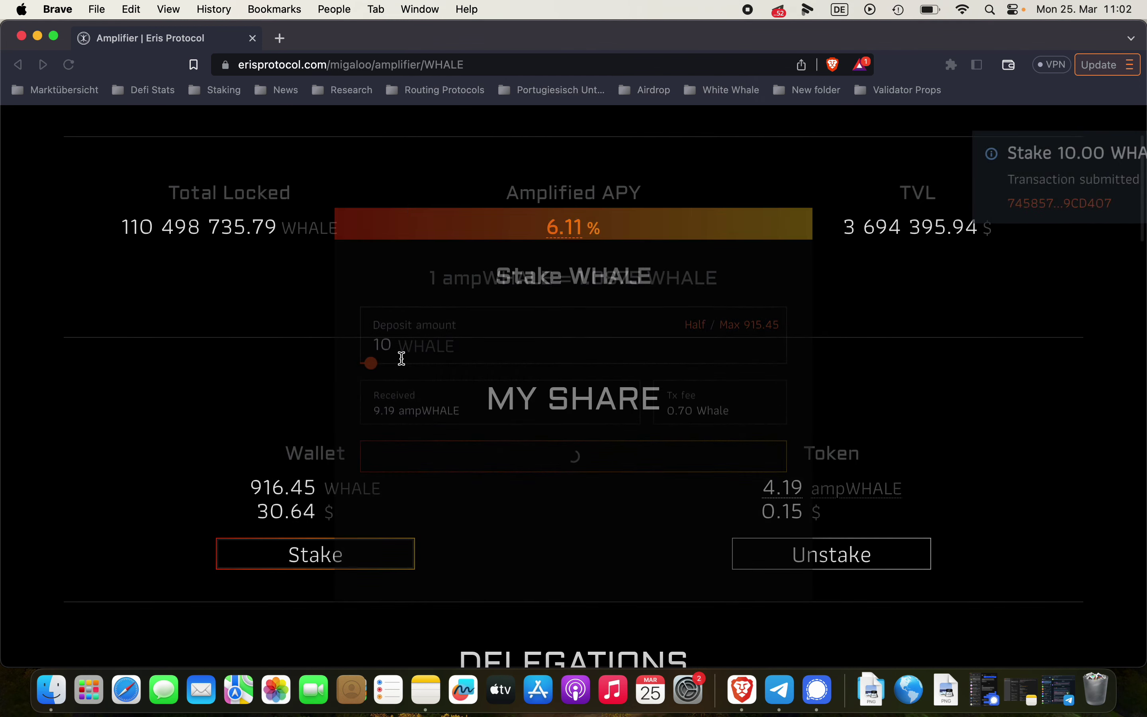
pyautogui.scroll(3, 605, 451)
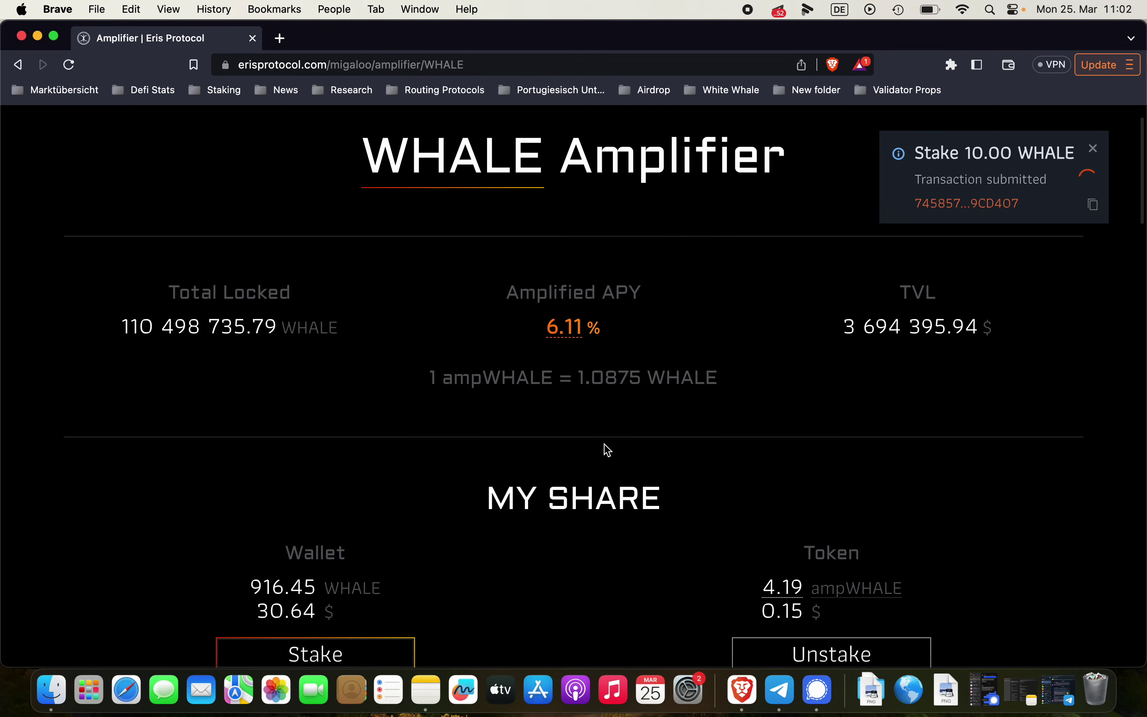
pyautogui.scroll(-1, 605, 451)
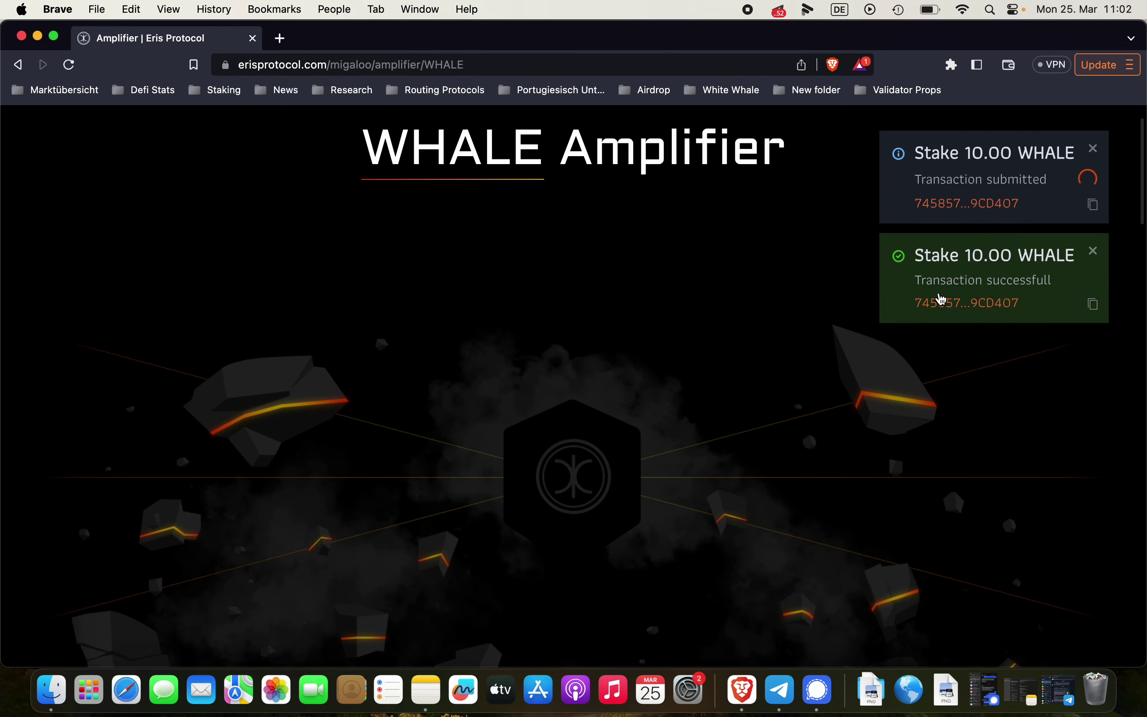
# Open Station Wallet from the browser extensions and view the 13.39 ampWHALE asset details
pyautogui.click(951, 64)
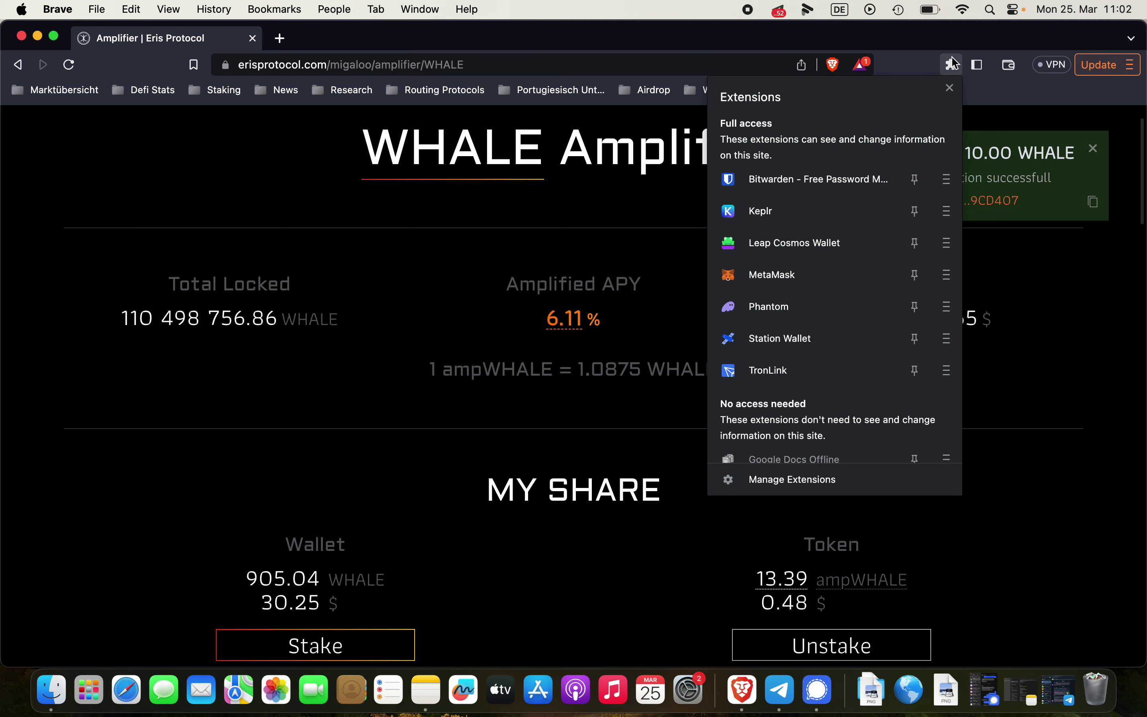
pyautogui.click(780, 338)
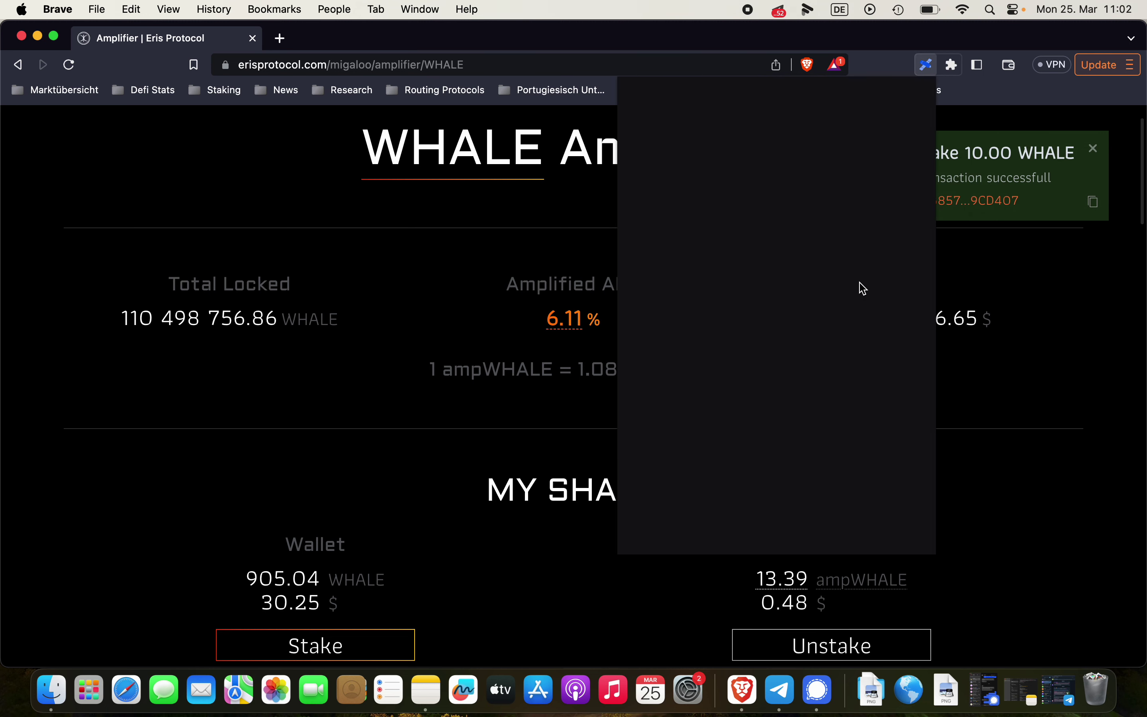
pyautogui.scroll(-2, 794, 432)
pyautogui.scroll(-5, 794, 431)
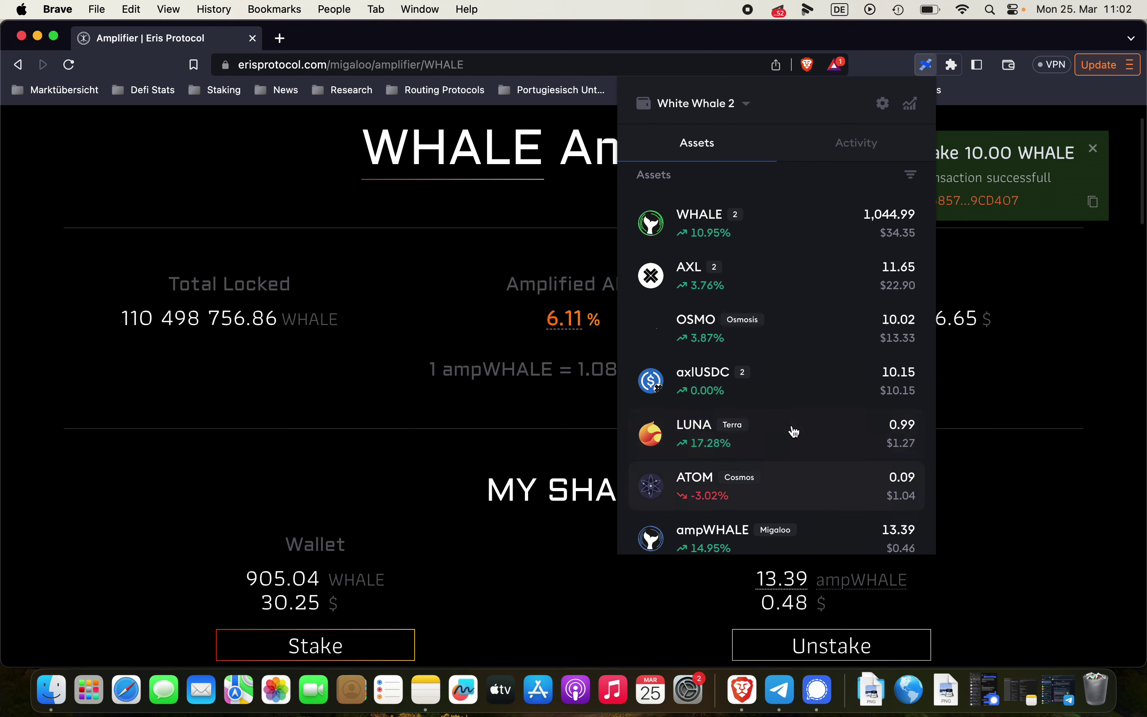
pyautogui.click(794, 432)
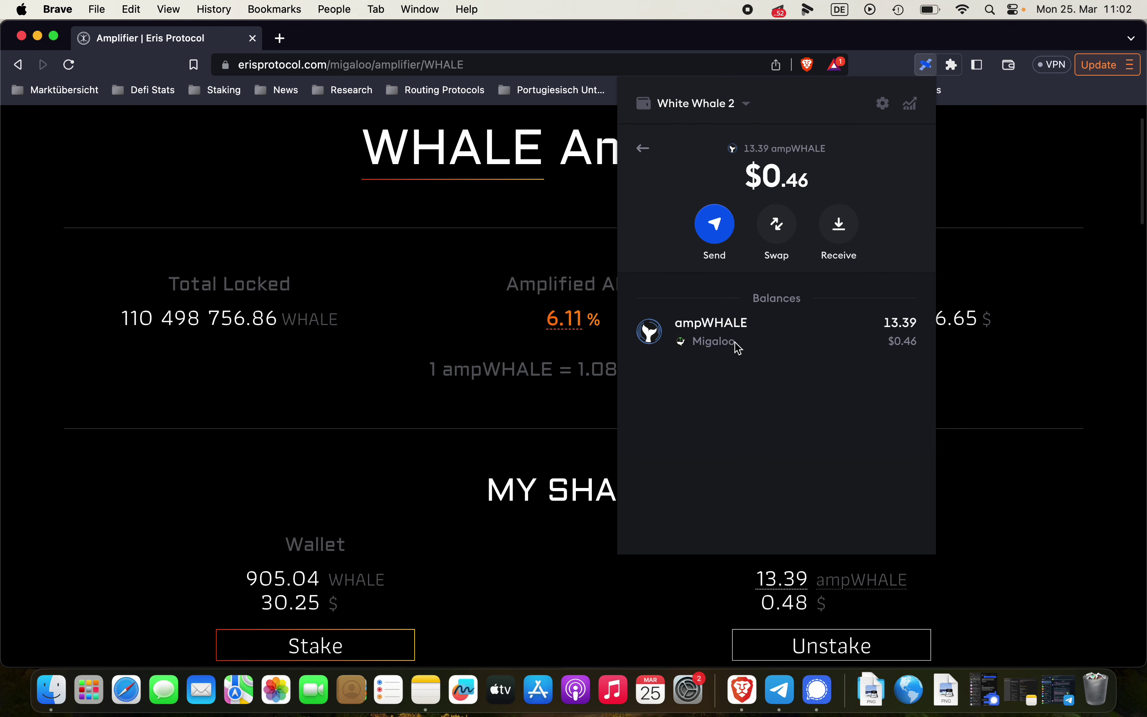
# Copy the Terra receiving address from Station's Receive panel, searching 'terr'
pyautogui.click(646, 151)
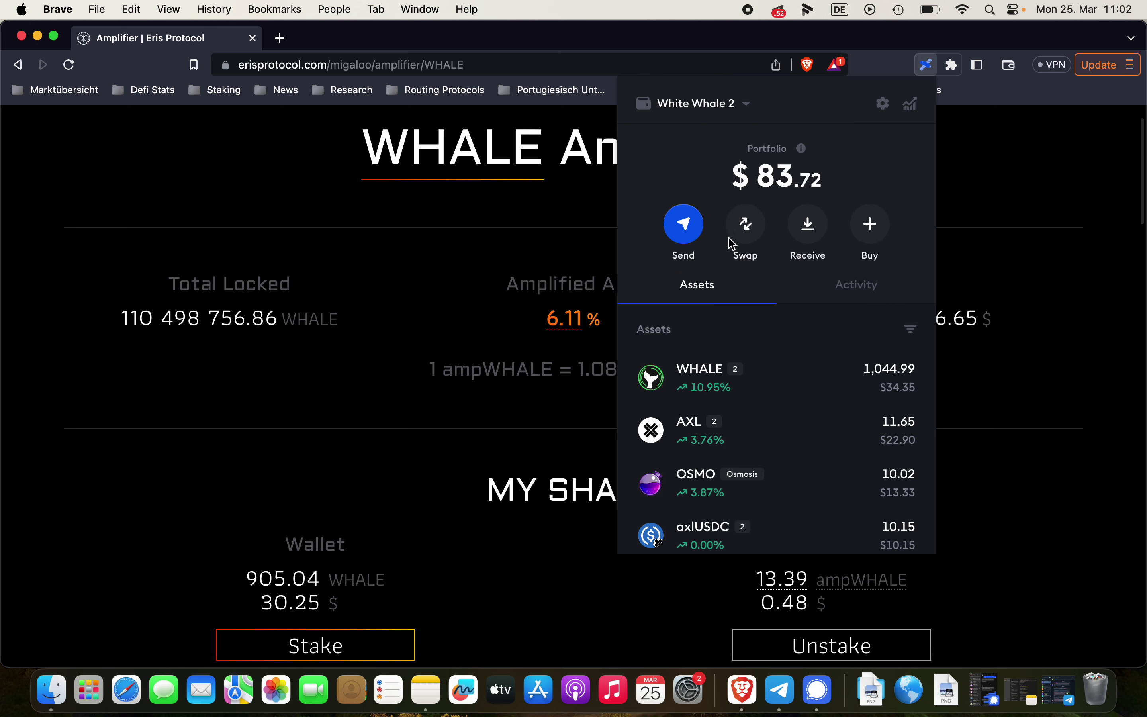
pyautogui.click(813, 224)
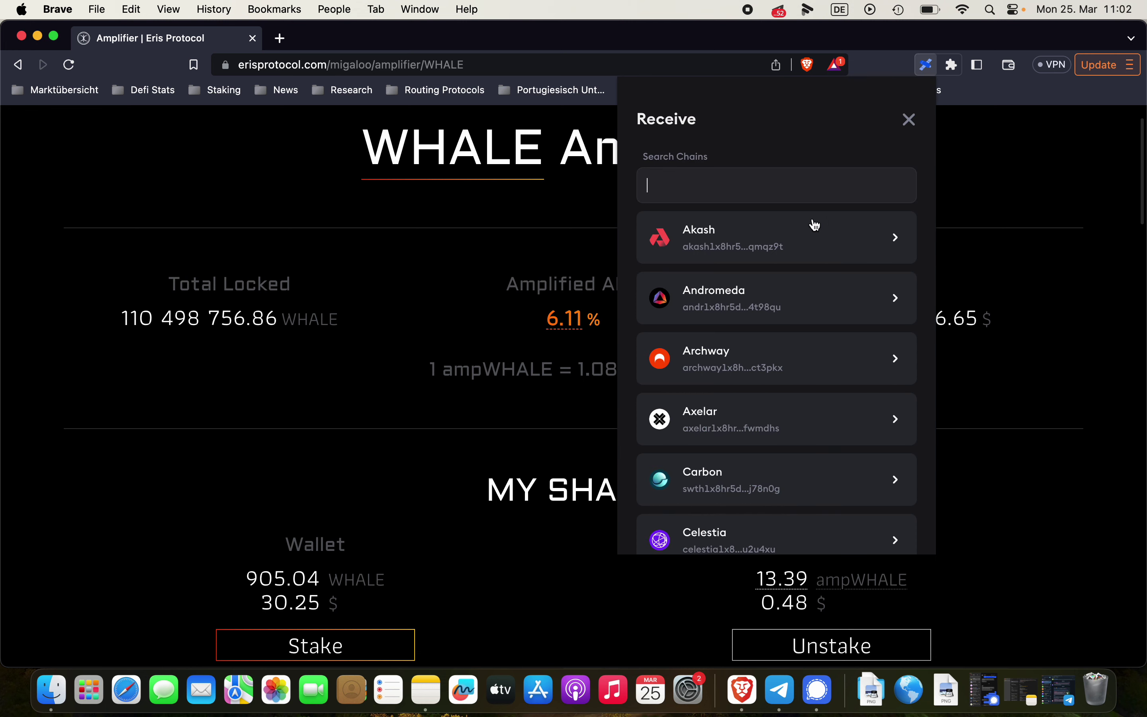
pyautogui.click(734, 186)
pyautogui.write('terra')
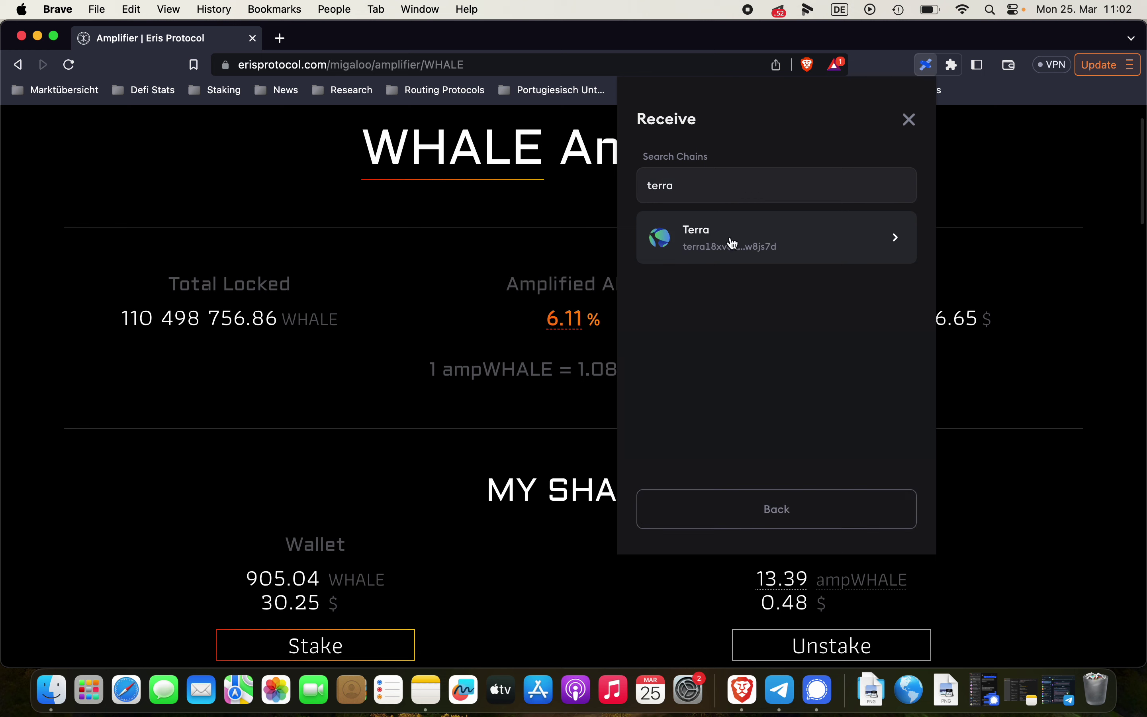
pyautogui.click(732, 243)
pyautogui.click(869, 362)
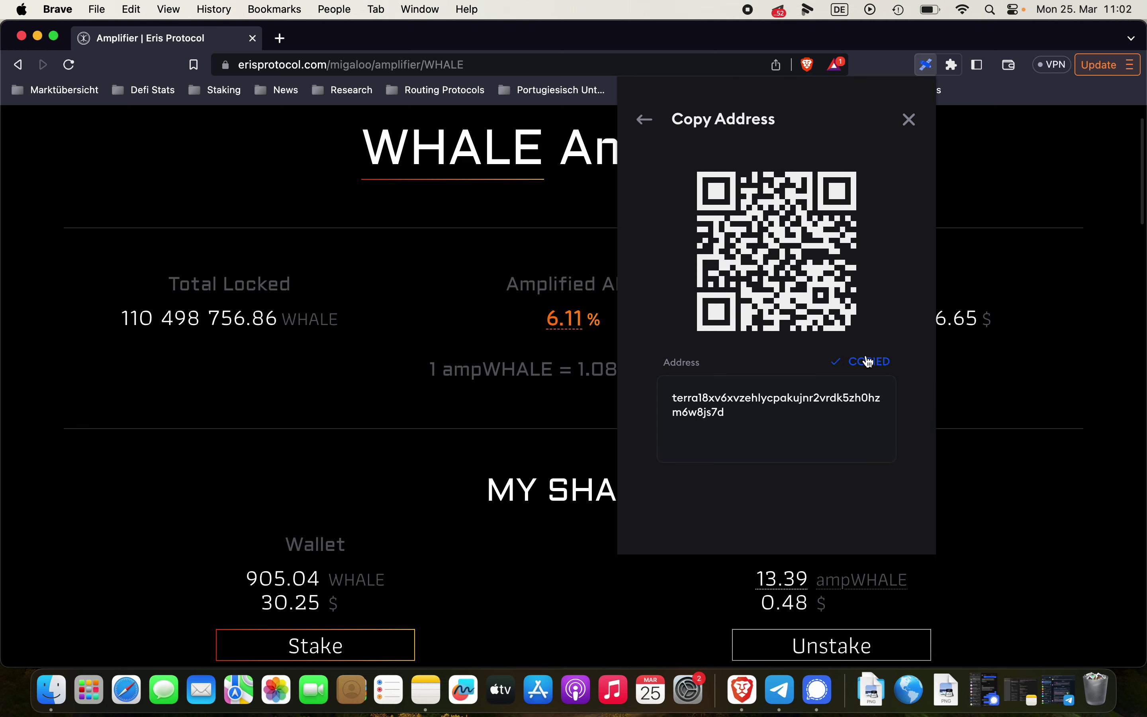
pyautogui.click(643, 121)
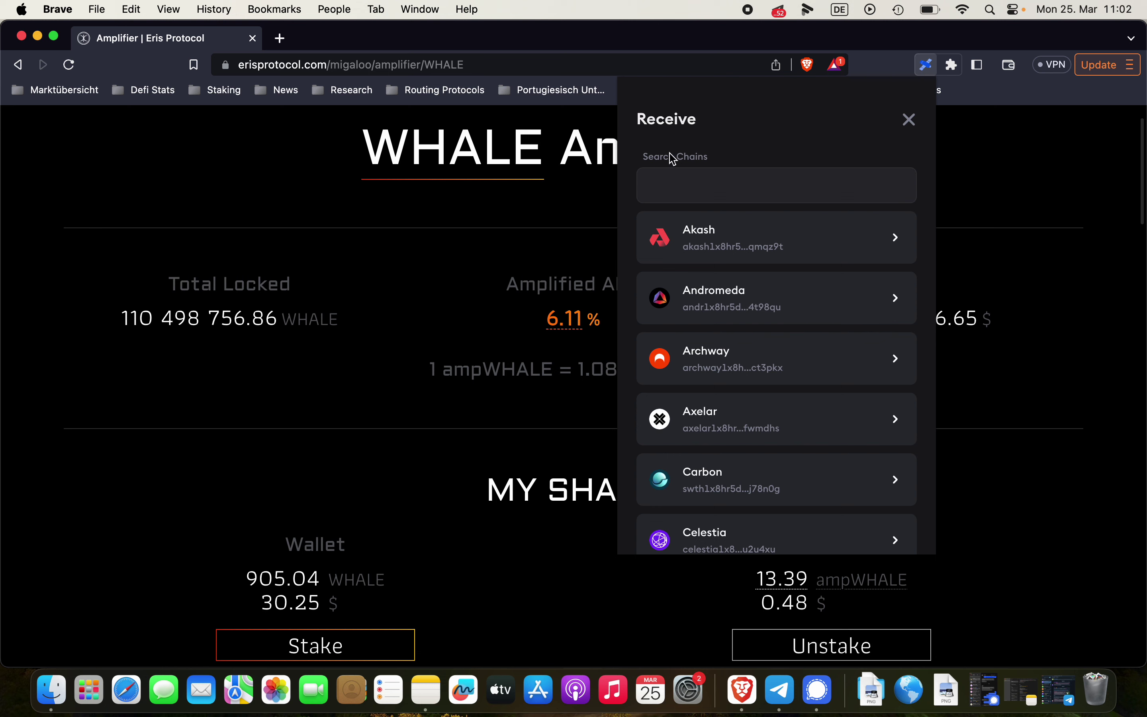
pyautogui.click(908, 120)
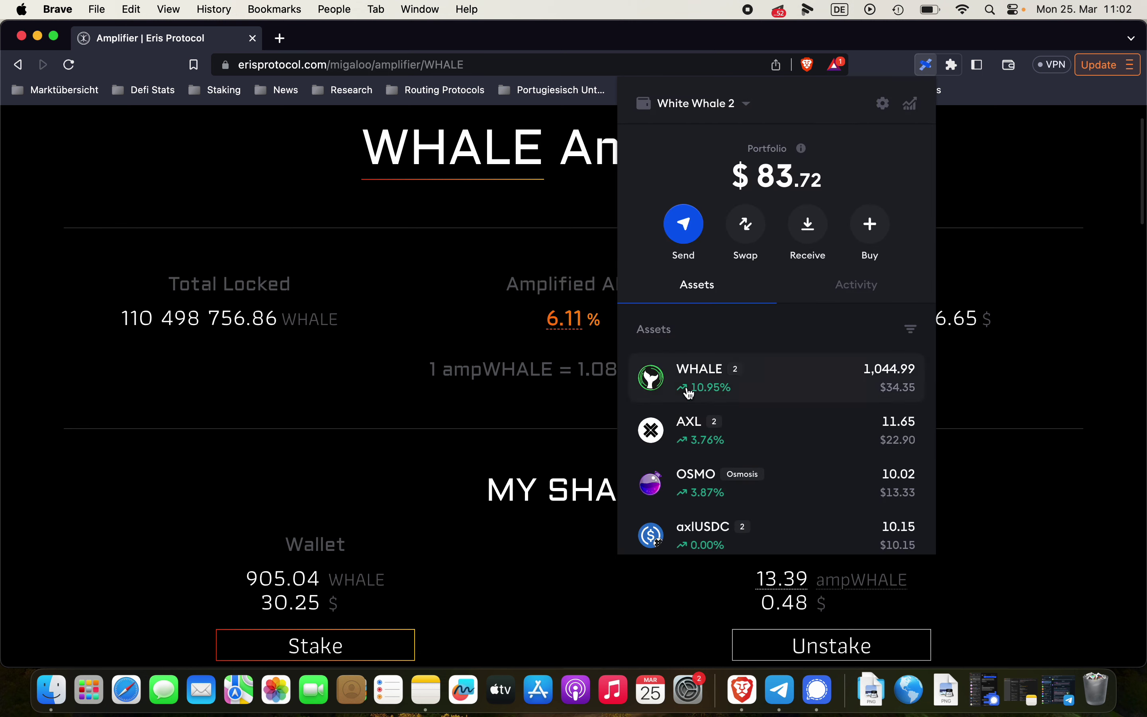
# Open ampWHALE's send screen, then close the wallet to return to the Eris page
pyautogui.scroll(-4, 687, 394)
pyautogui.scroll(-2, 689, 393)
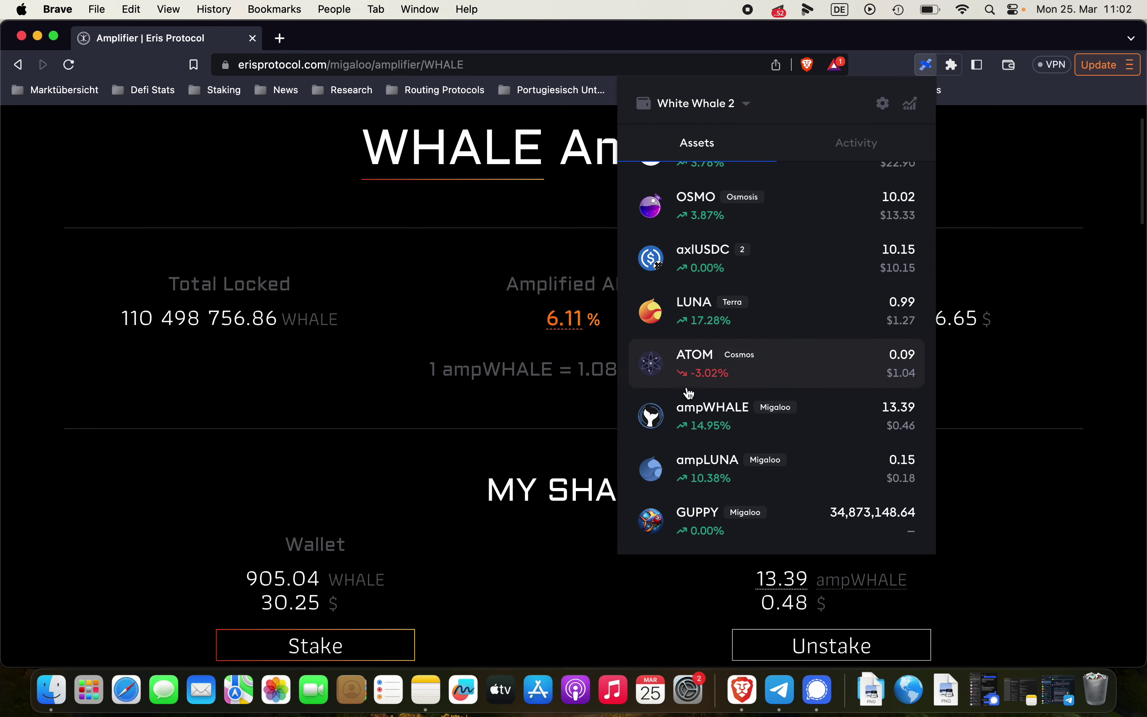
pyautogui.click(808, 426)
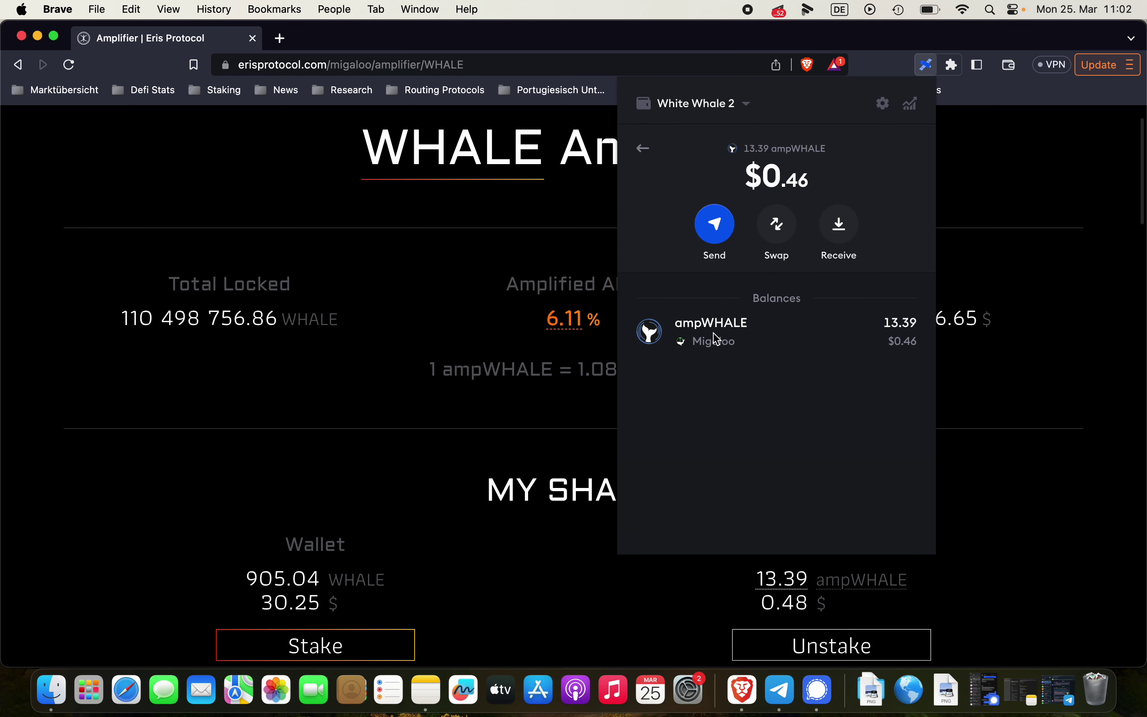
pyautogui.click(715, 227)
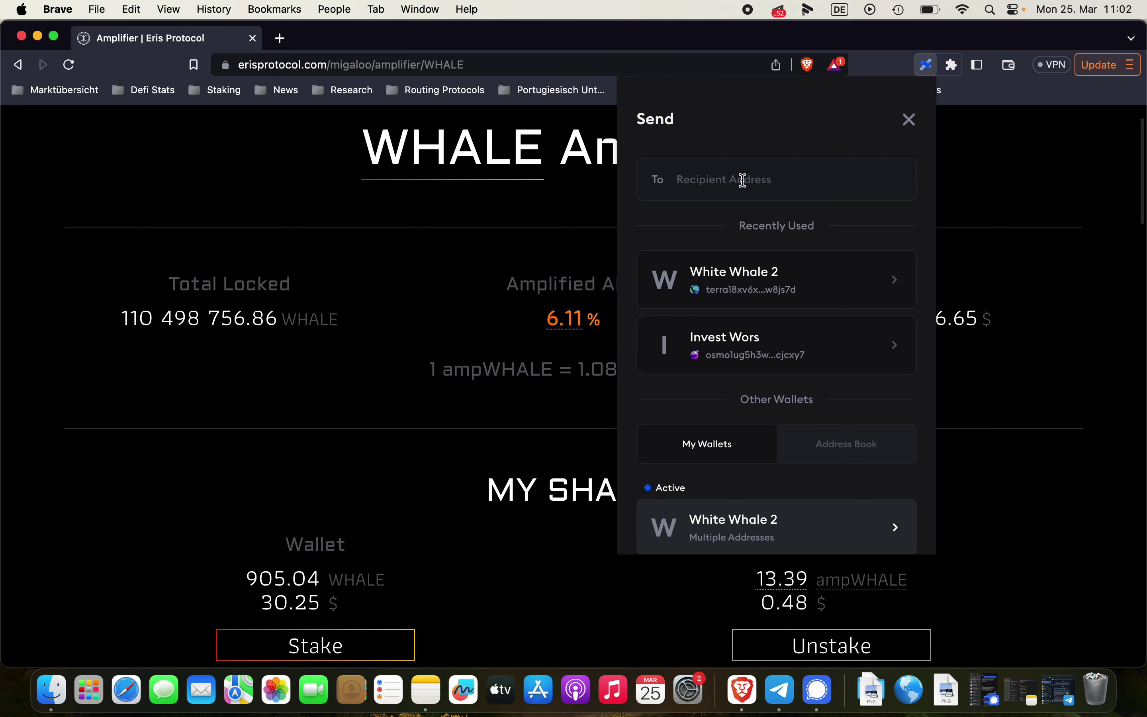
pyautogui.click(542, 208)
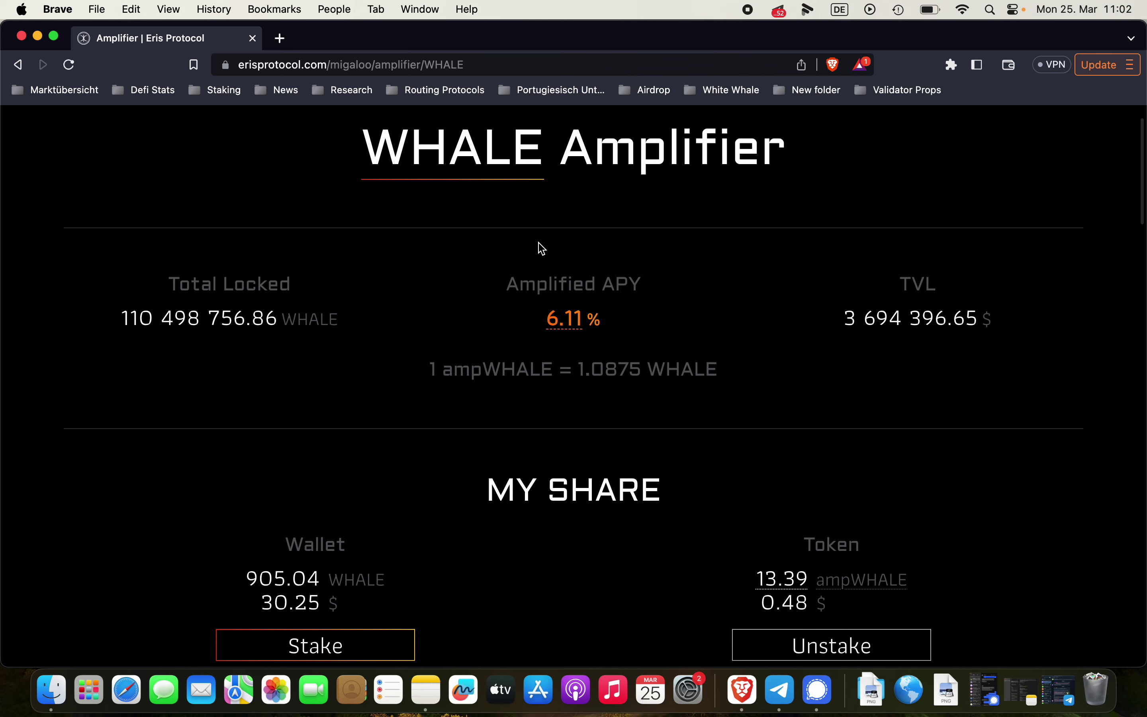
pyautogui.scroll(2, 539, 266)
pyautogui.click(516, 221)
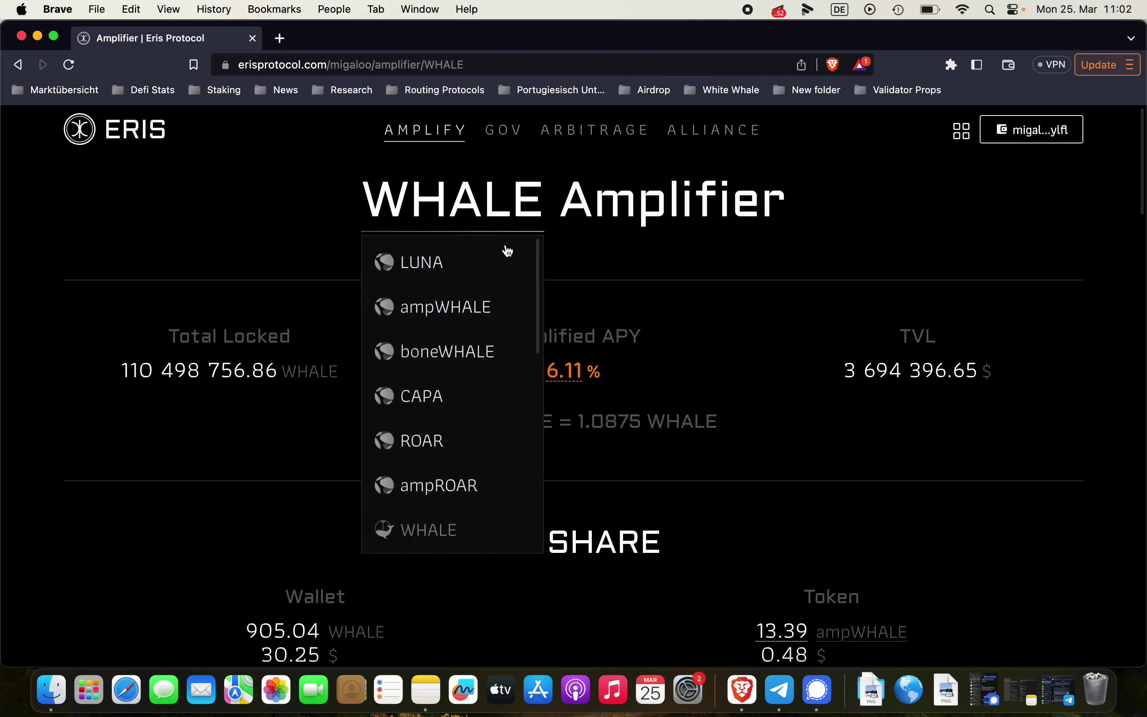
pyautogui.click(437, 353)
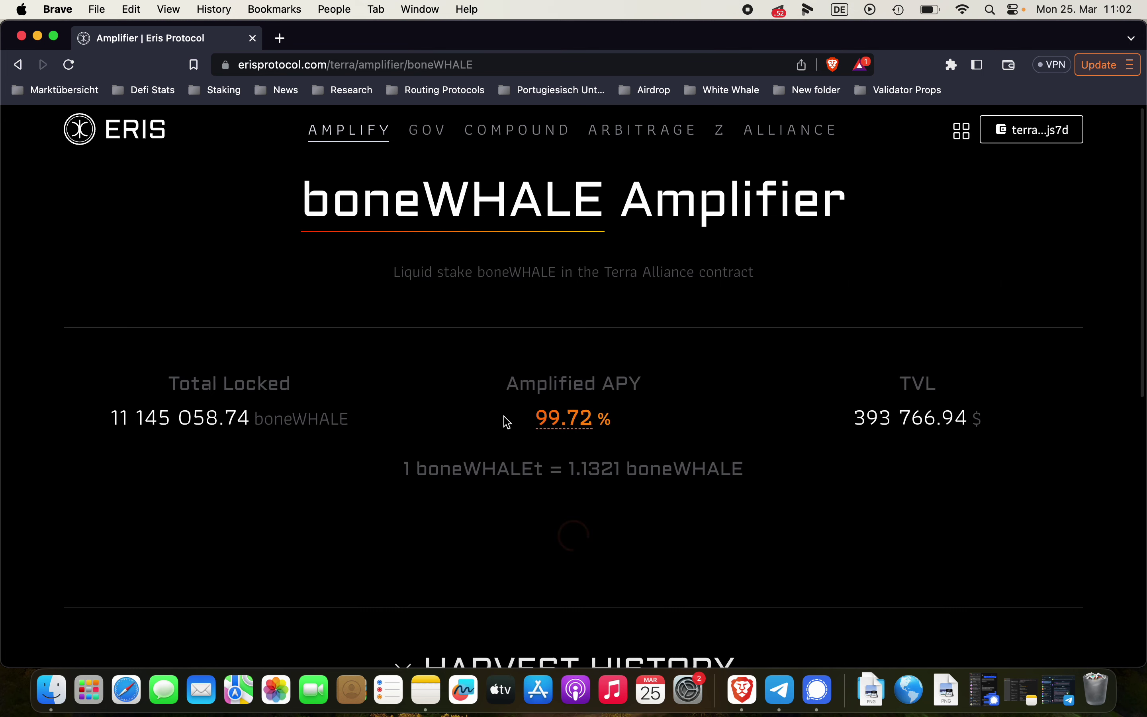
pyautogui.scroll(-2, 500, 426)
pyautogui.scroll(1, 499, 426)
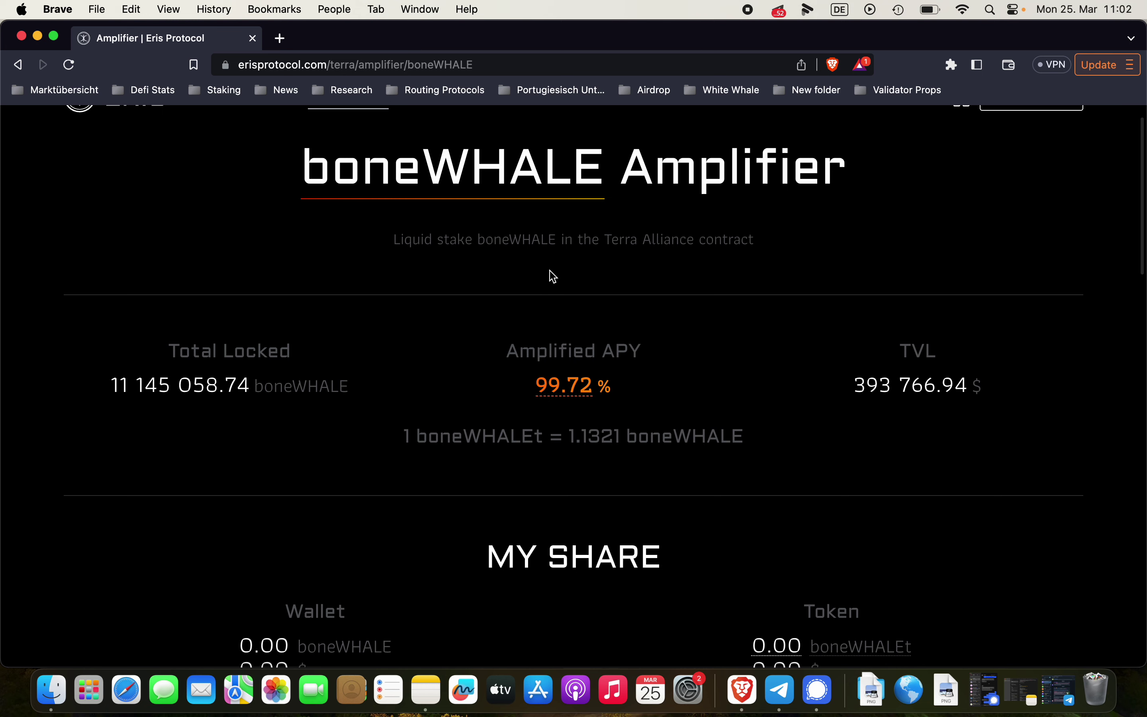
pyautogui.scroll(1, 548, 273)
pyautogui.scroll(-3, 550, 274)
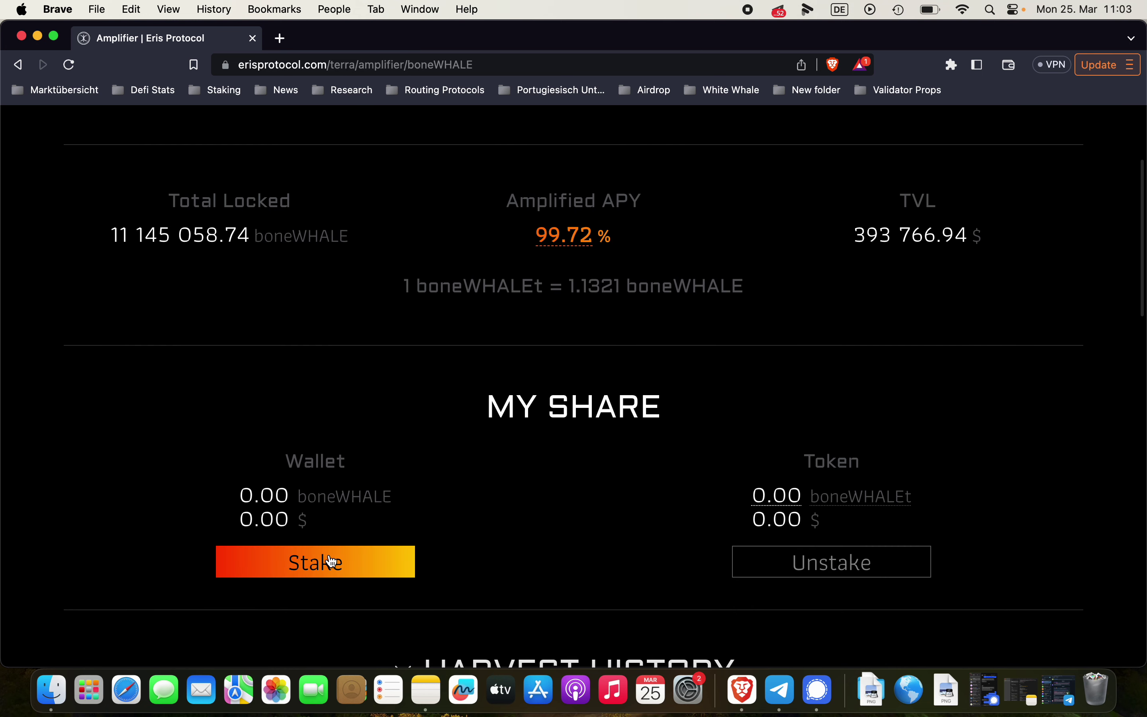
pyautogui.scroll(3, 538, 332)
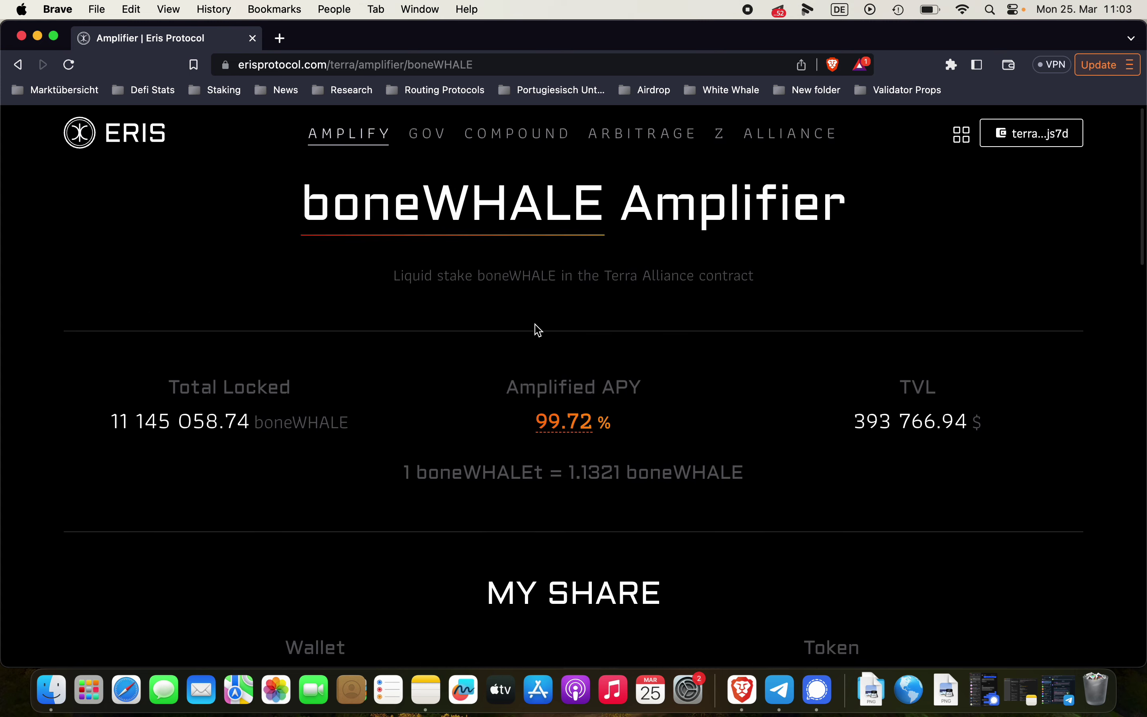
pyautogui.click(474, 207)
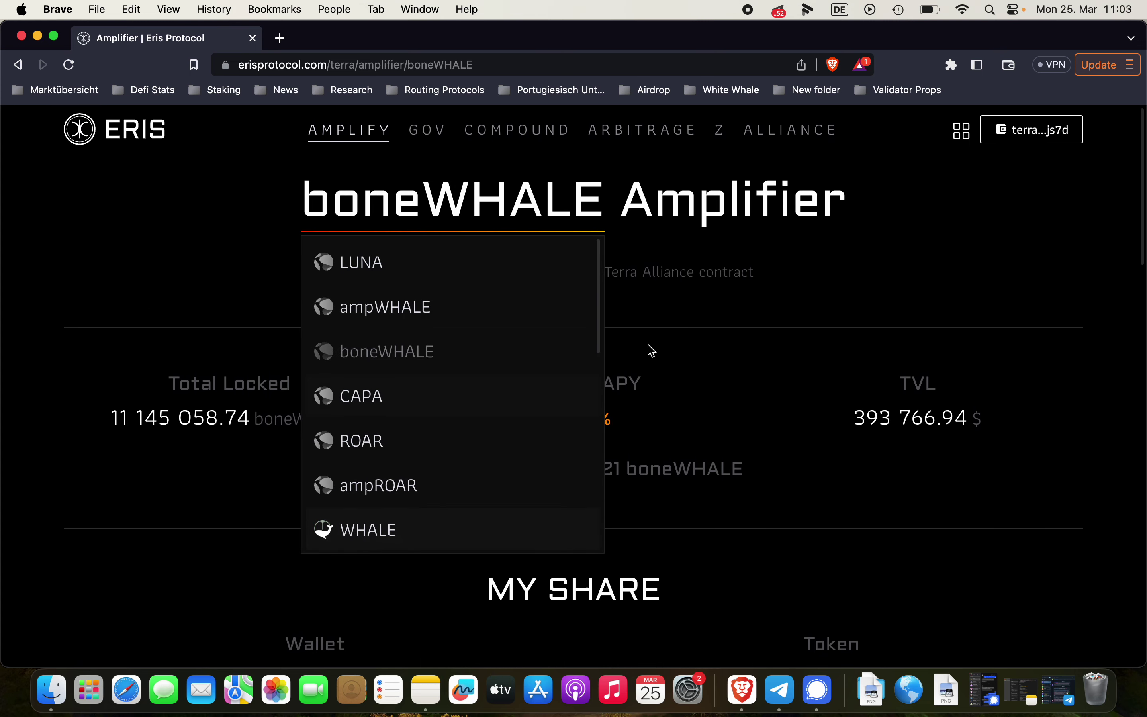
pyautogui.click(701, 326)
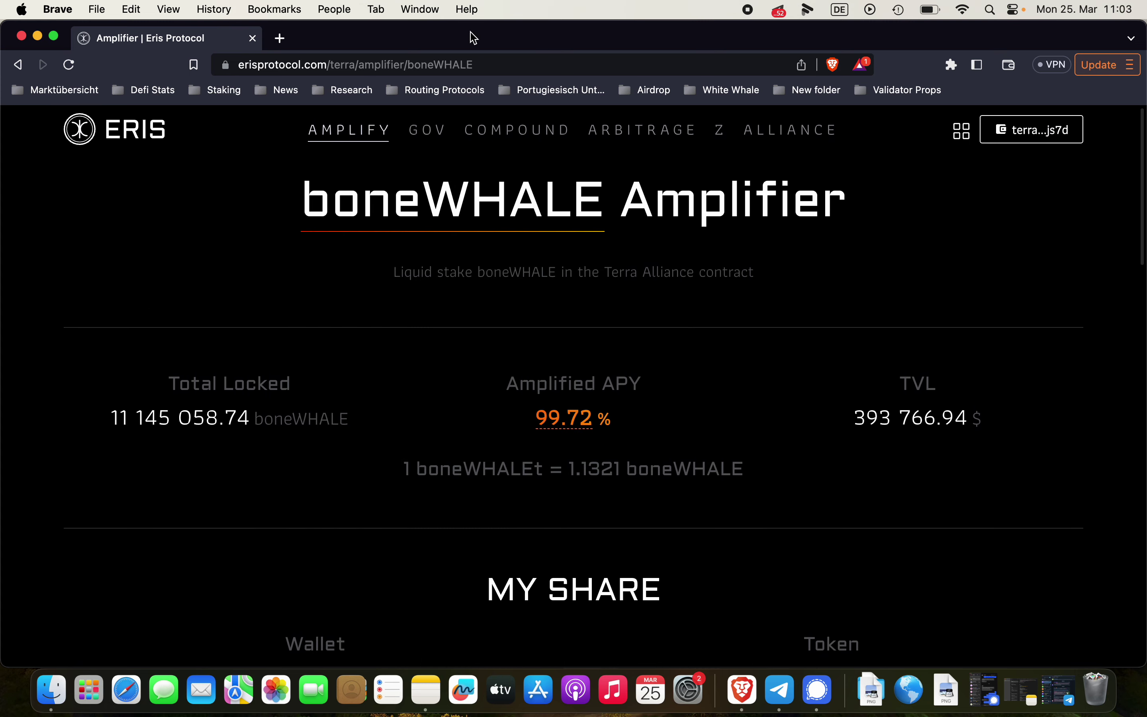
# Go to the Gravedigger site via 'grave' in a new tab and open its Migaloo staking page
pyautogui.click(280, 36)
pyautogui.write('grave')
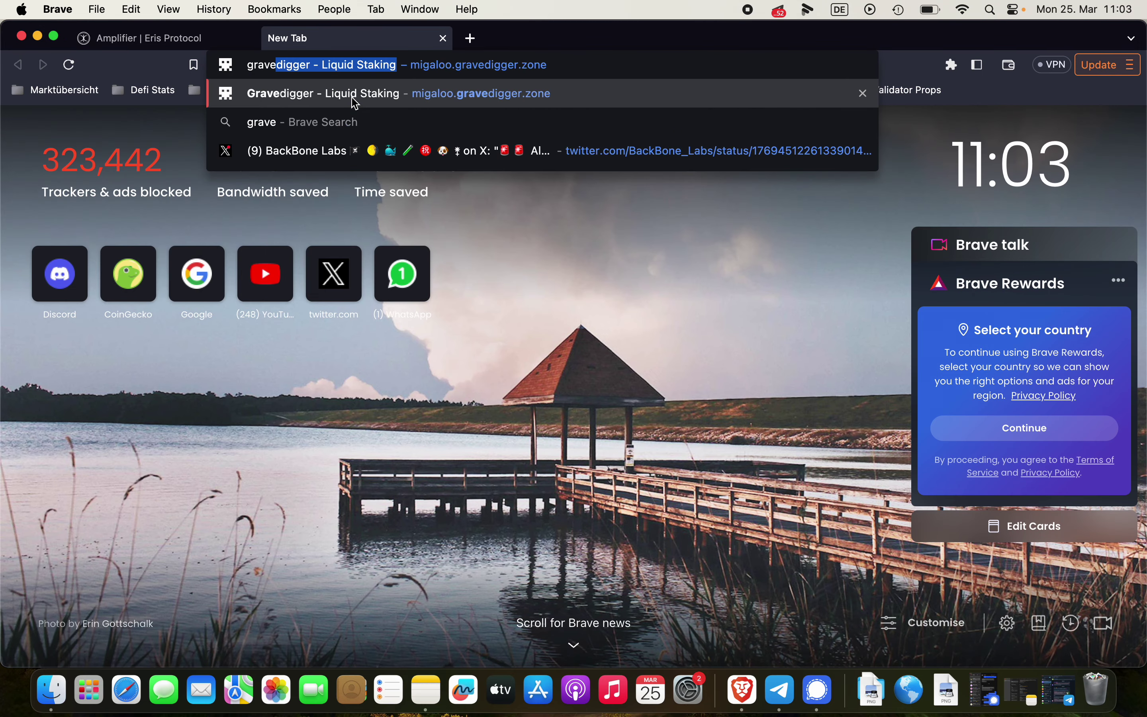
pyautogui.press('Return')
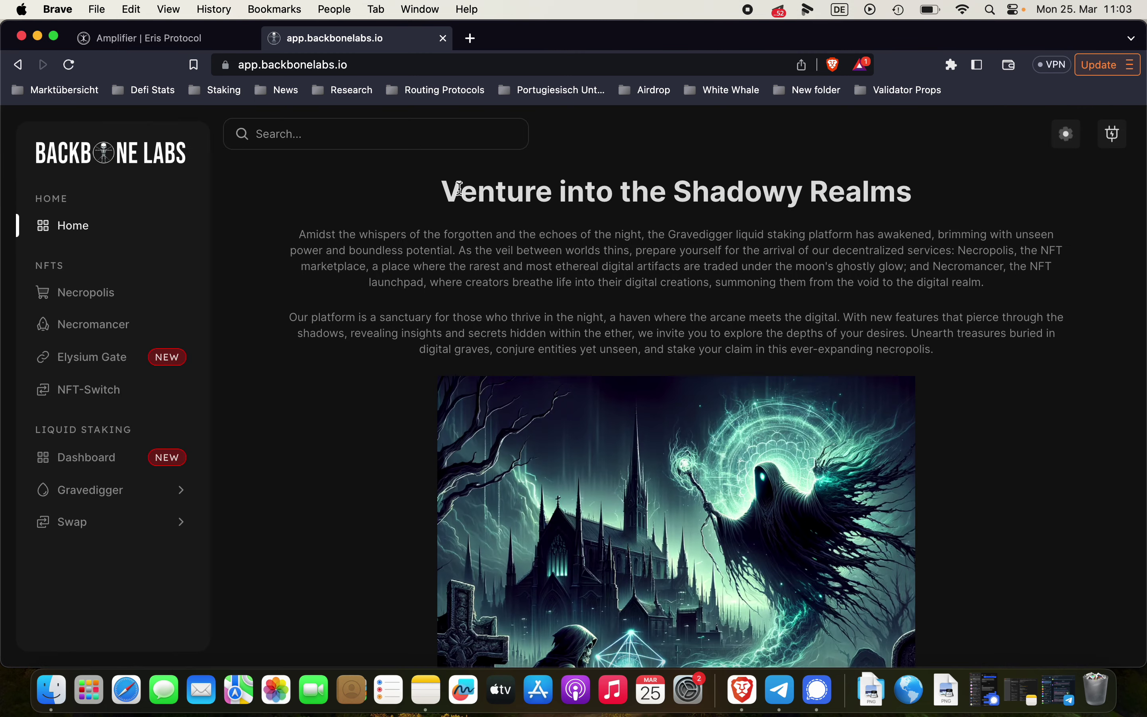
pyautogui.scroll(-2, 704, 182)
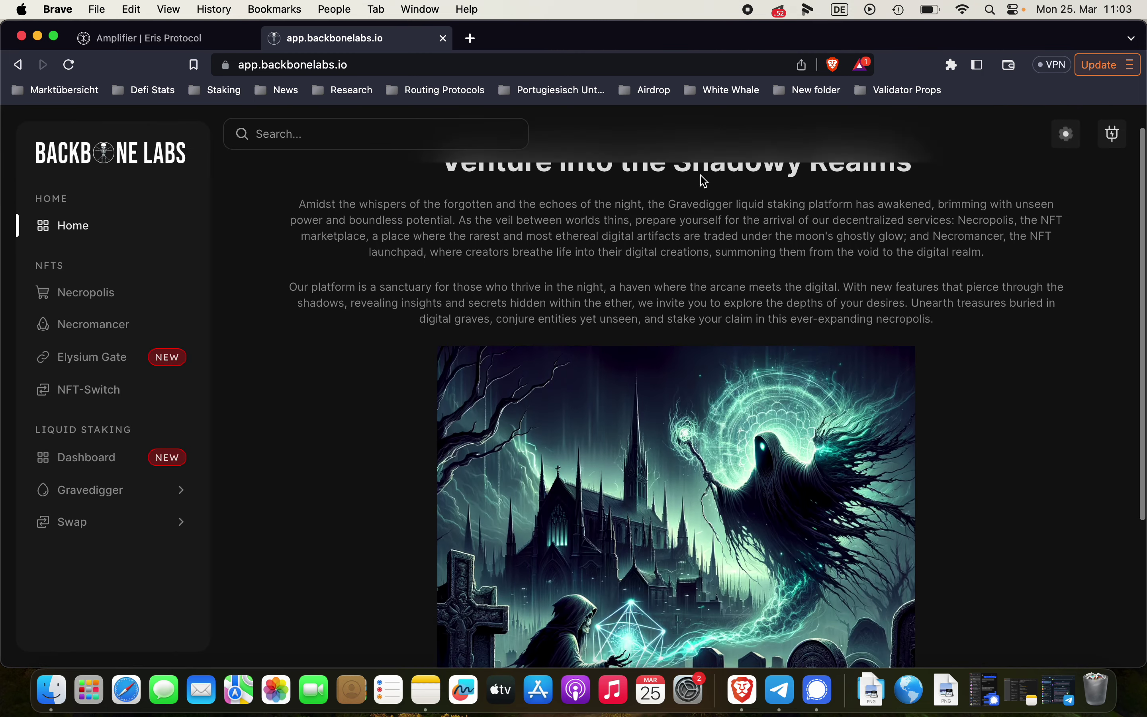
pyautogui.scroll(2, 704, 181)
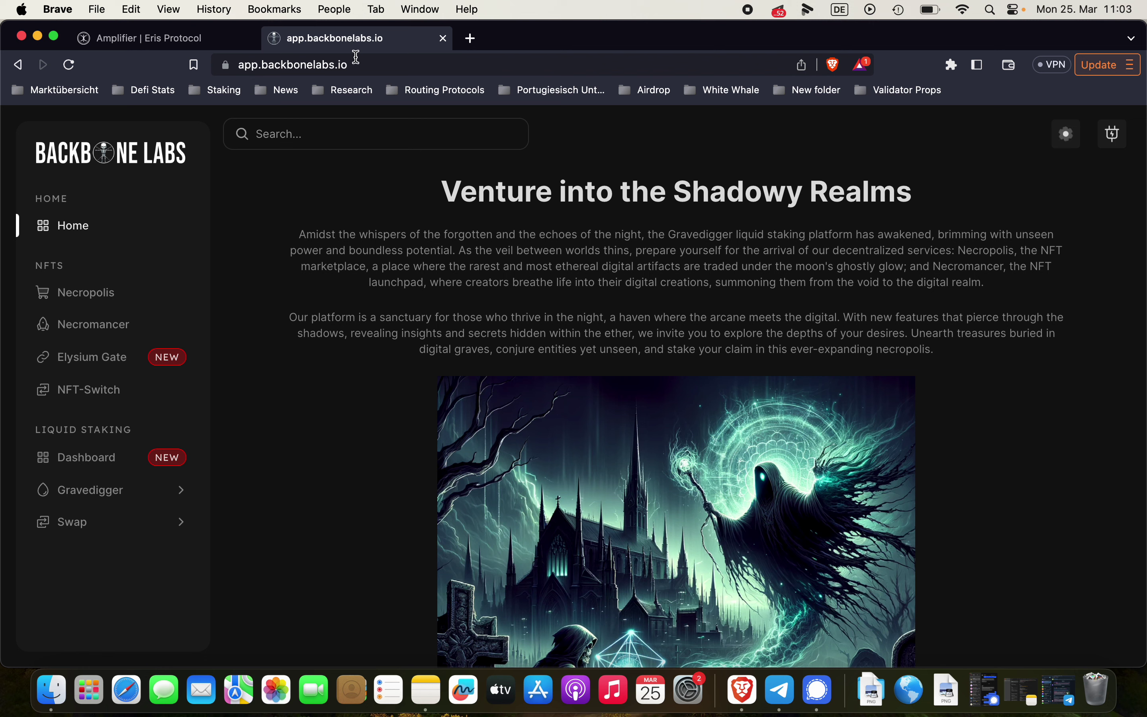
pyautogui.scroll(-1, 85, 394)
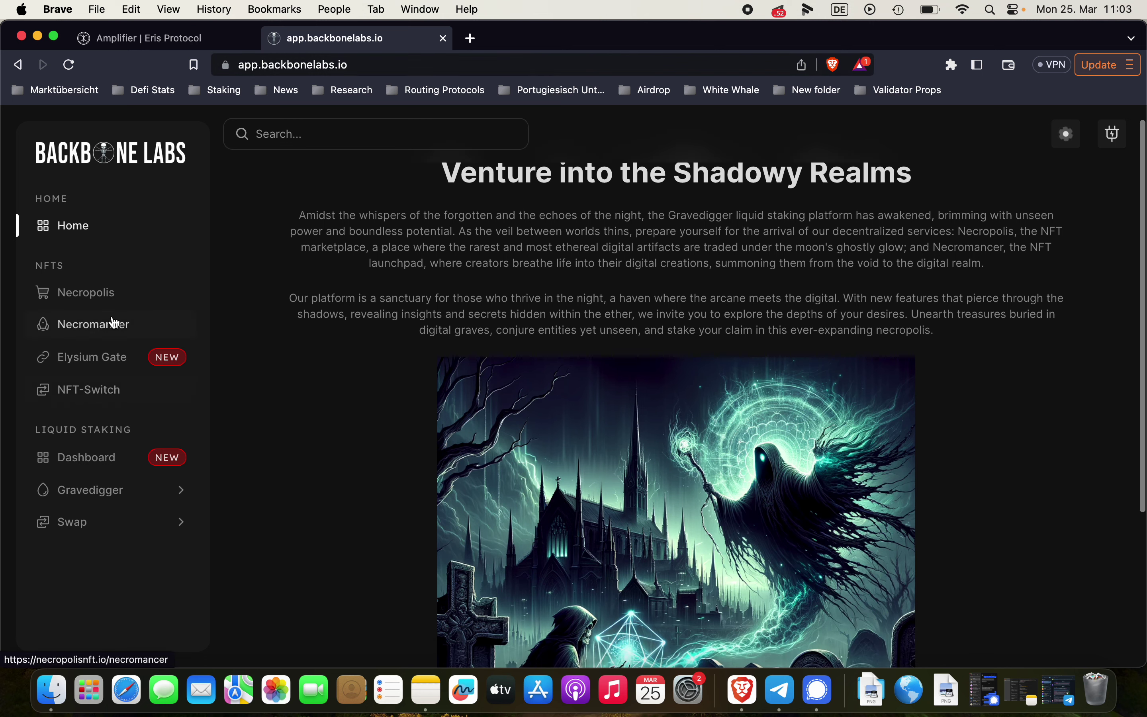
pyautogui.click(92, 500)
pyautogui.click(84, 552)
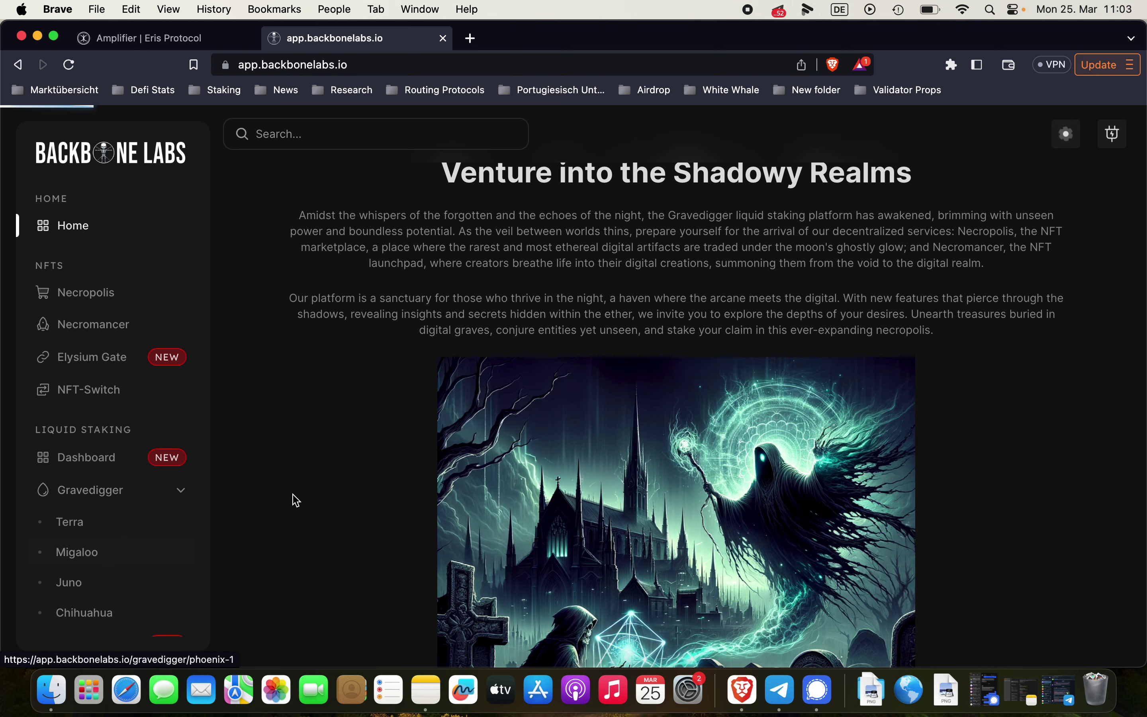
# Bond 10 WHALE for bWHALE on Gravedigger, confirm, and sign with Post in Station
pyautogui.scroll(-1, 478, 305)
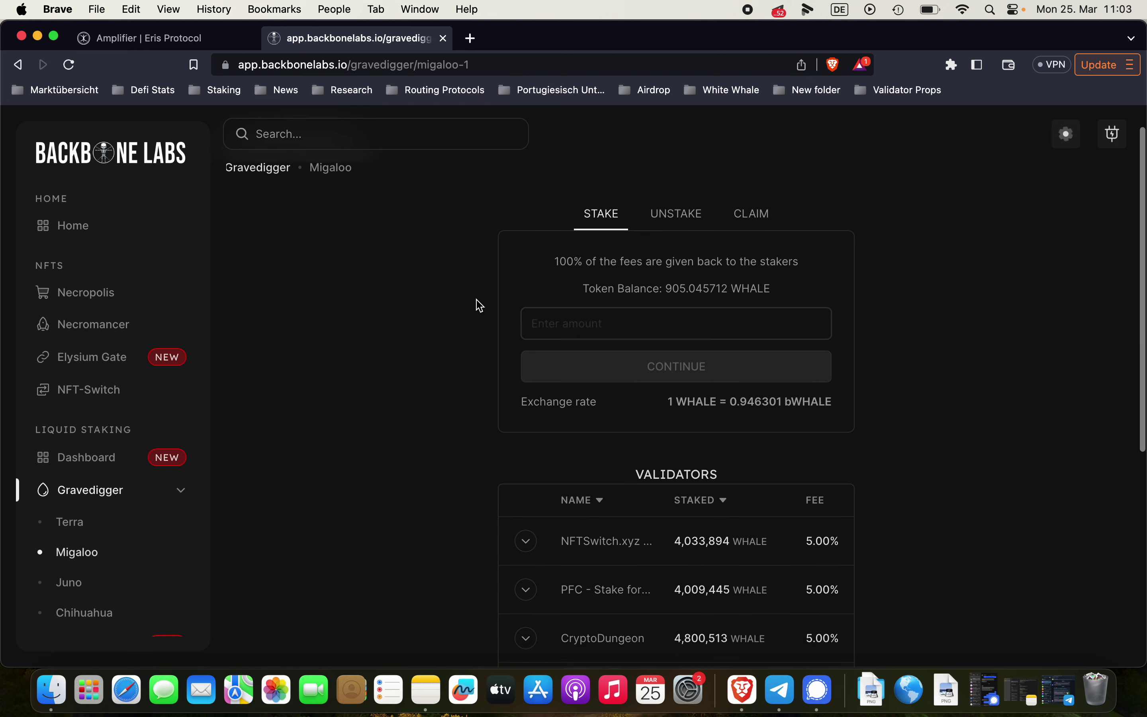
pyautogui.click(576, 328)
pyautogui.write('1')
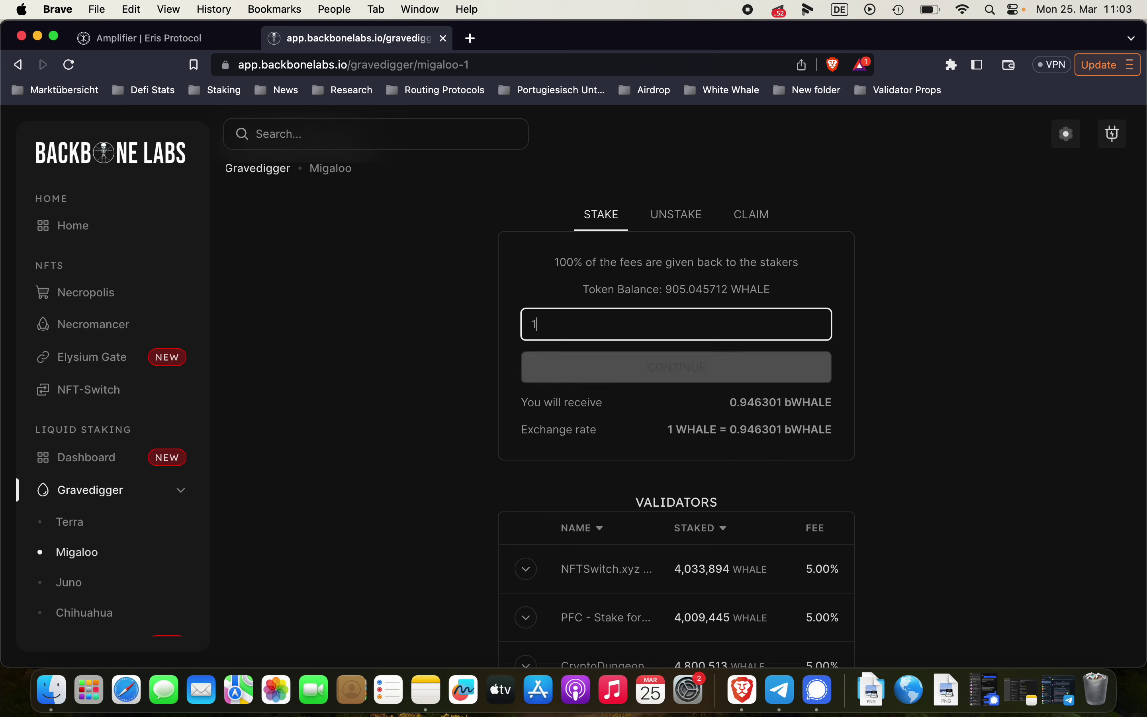
pyautogui.write('0')
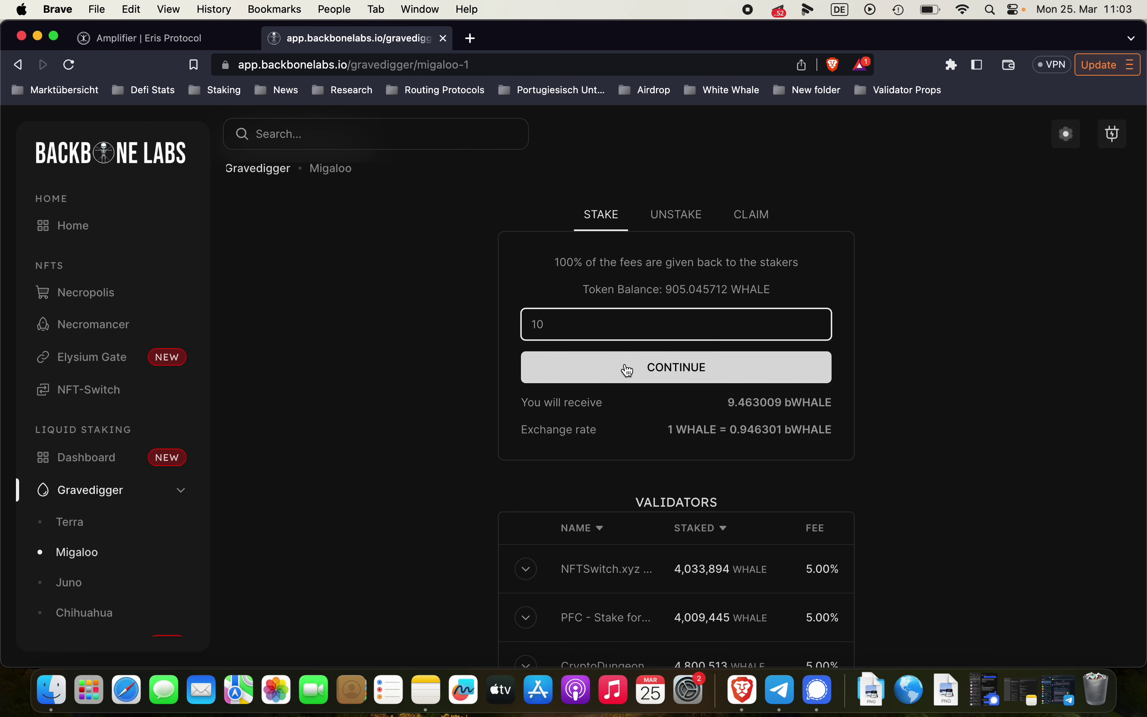
pyautogui.click(625, 369)
pyautogui.click(576, 435)
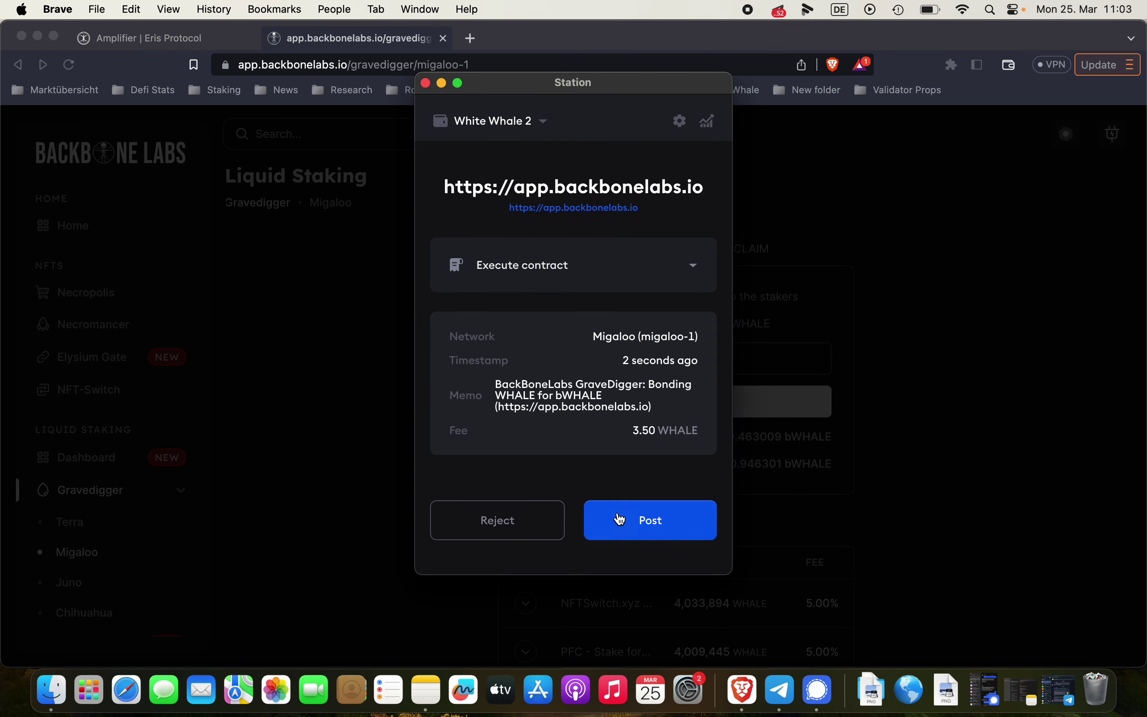
pyautogui.click(629, 520)
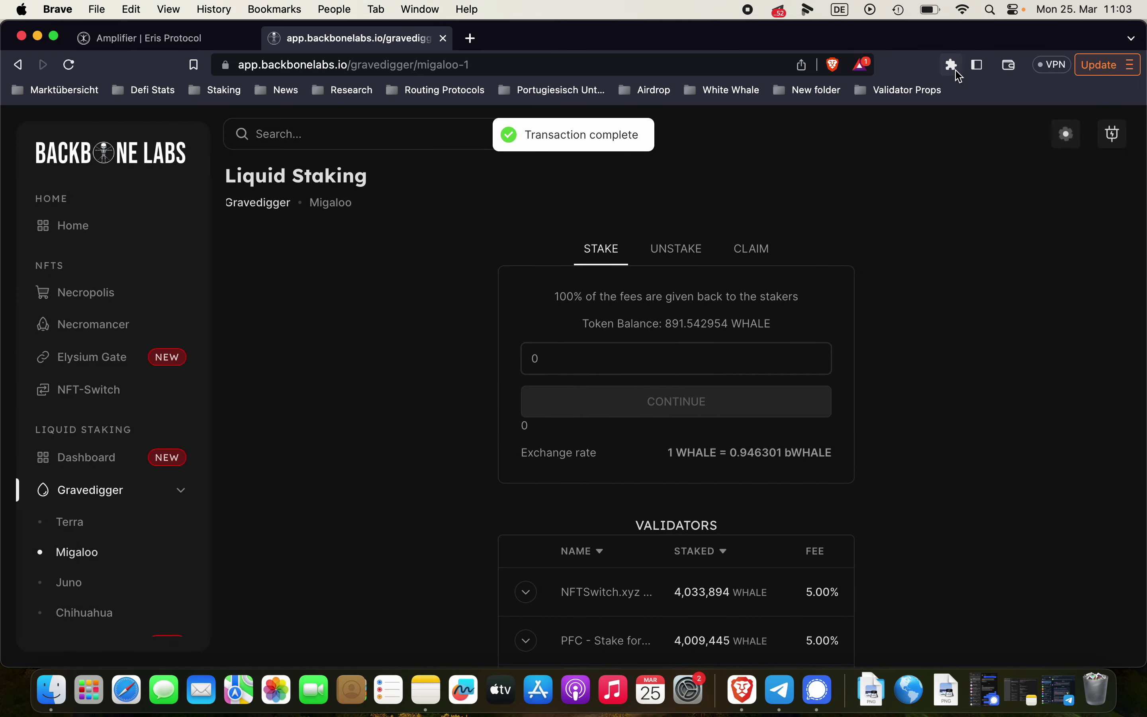
# Open Station Wallet over the Gravedigger page and scroll its assets to the 13.39 ampWHALE row
pyautogui.click(952, 65)
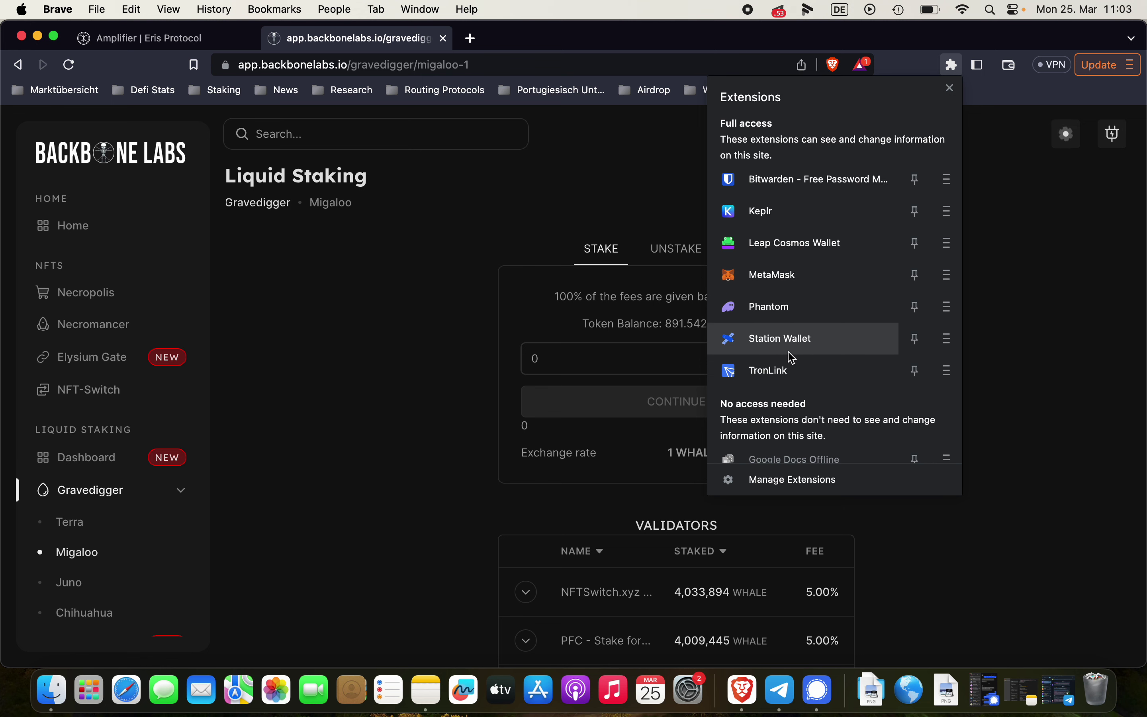
pyautogui.click(787, 350)
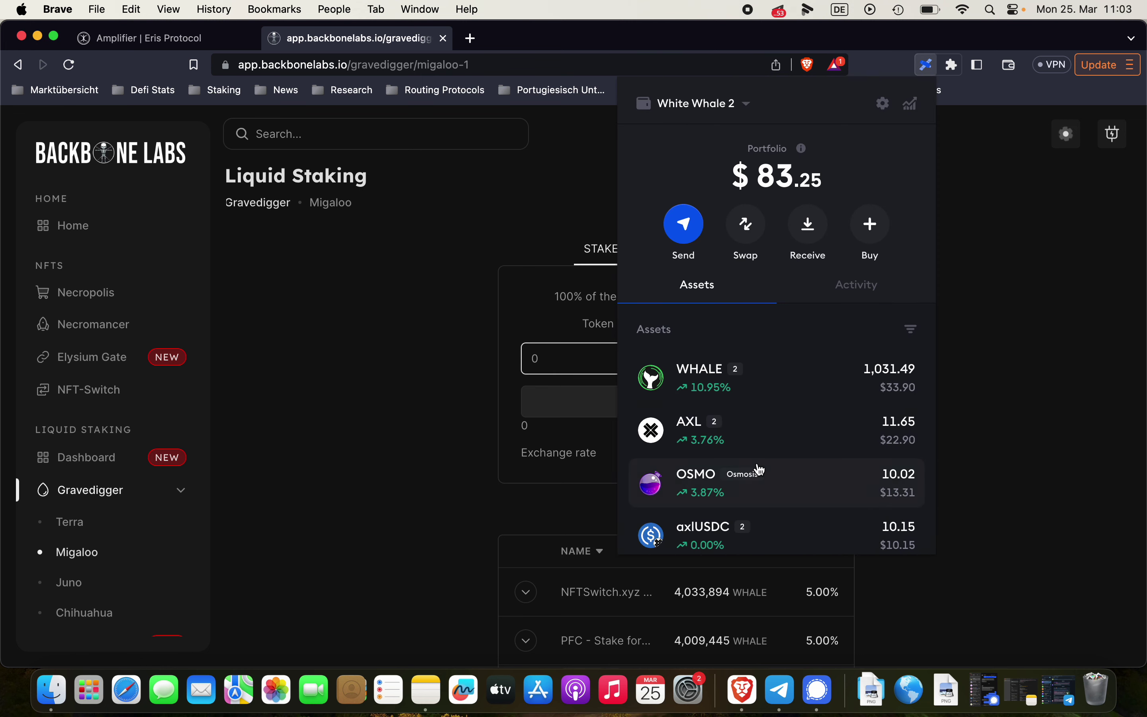
pyautogui.scroll(-5, 759, 469)
pyautogui.scroll(-4, 760, 470)
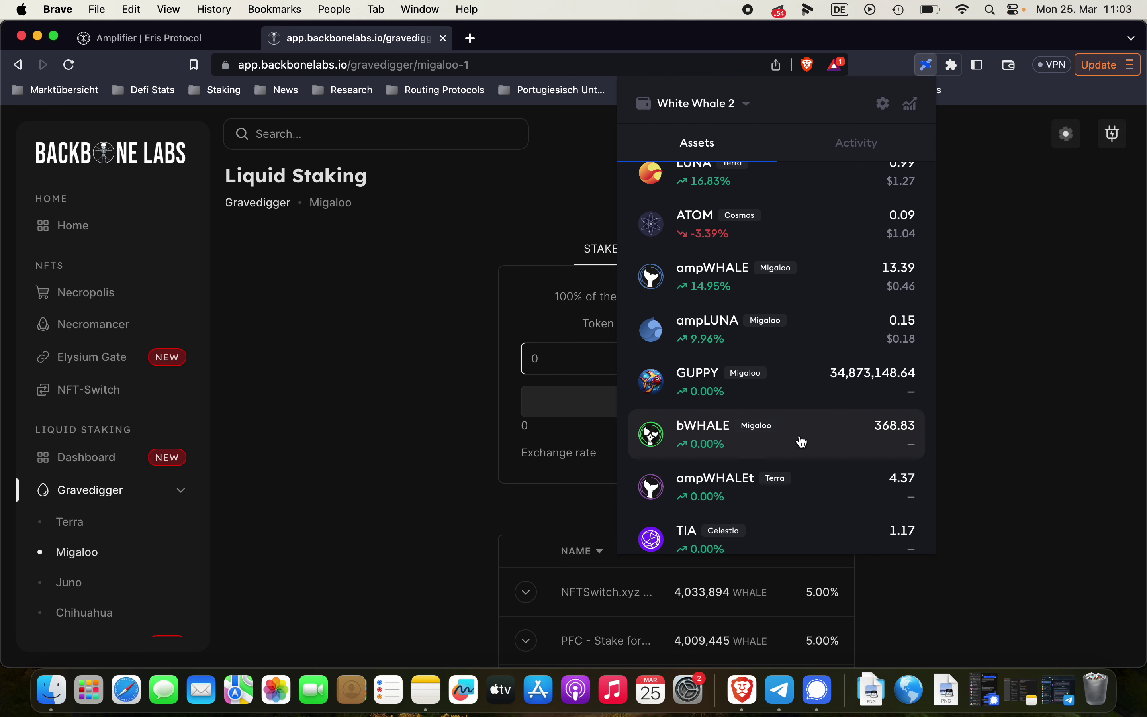
pyautogui.scroll(-1, 813, 440)
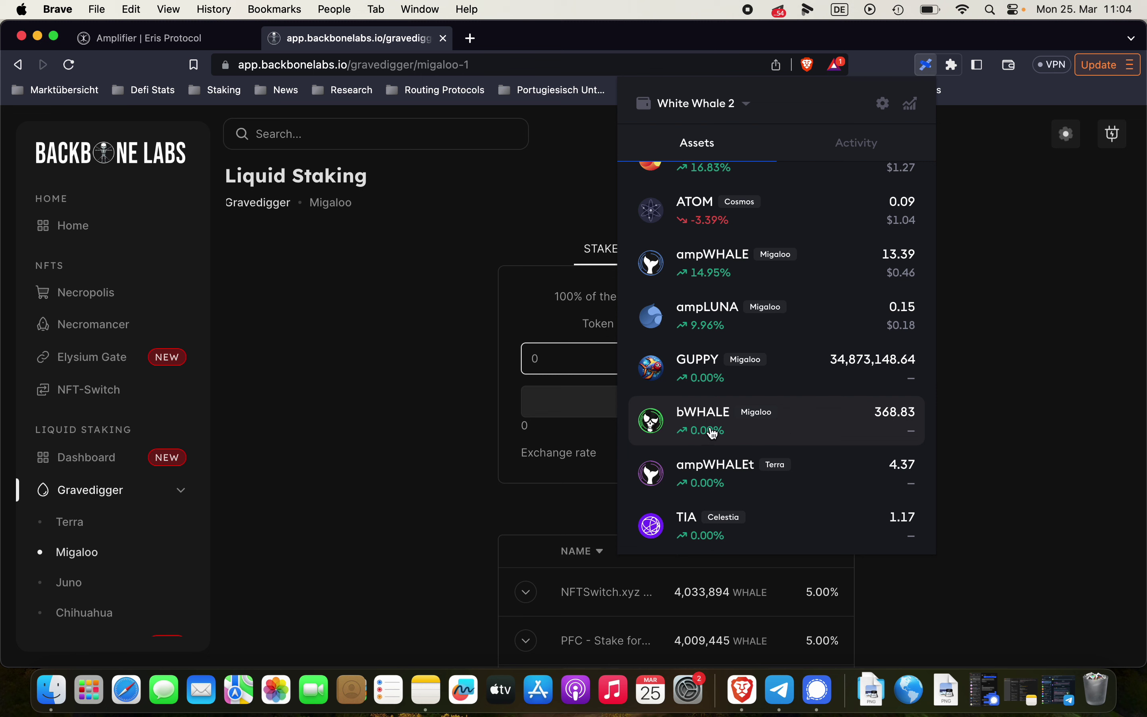
pyautogui.scroll(5, 780, 356)
pyautogui.scroll(-3, 783, 358)
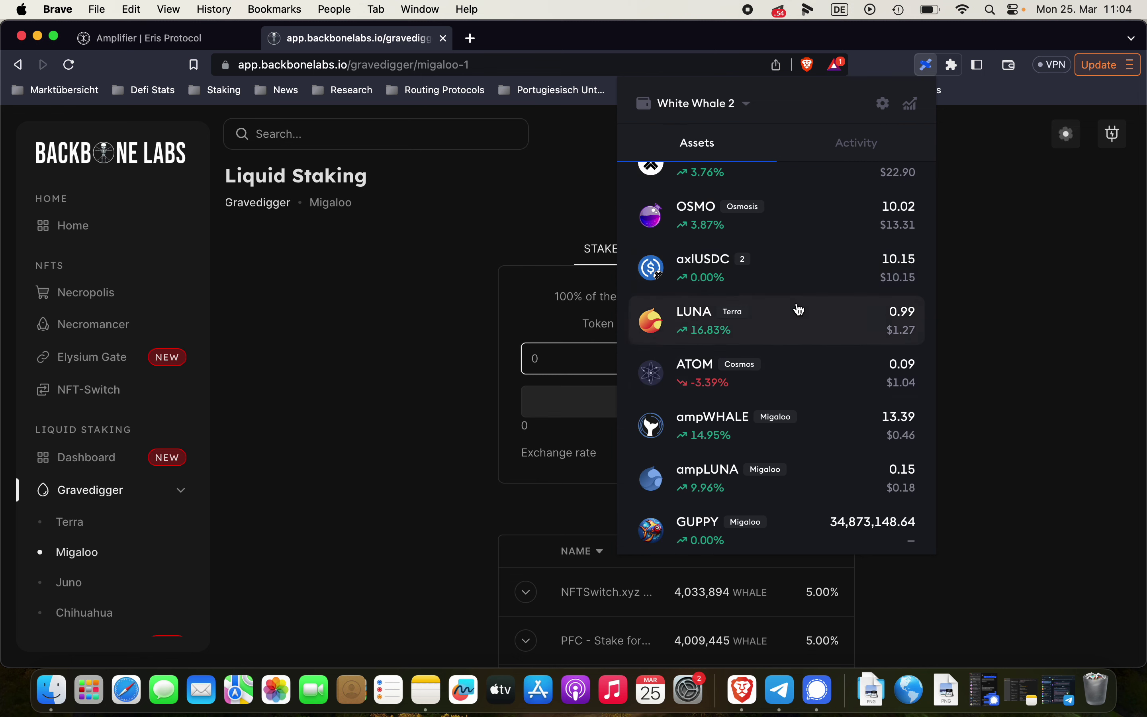
# Start an ampWHALE send and try pasting the recipient address, then close the send screen
pyautogui.click(811, 430)
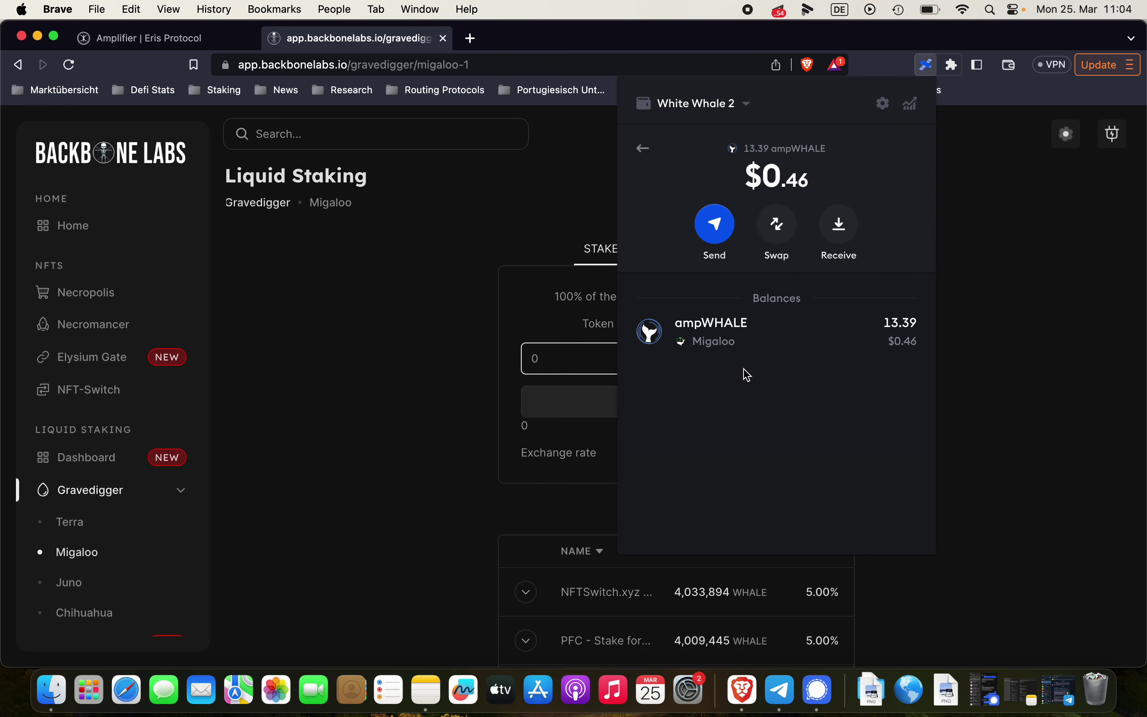
pyautogui.click(716, 227)
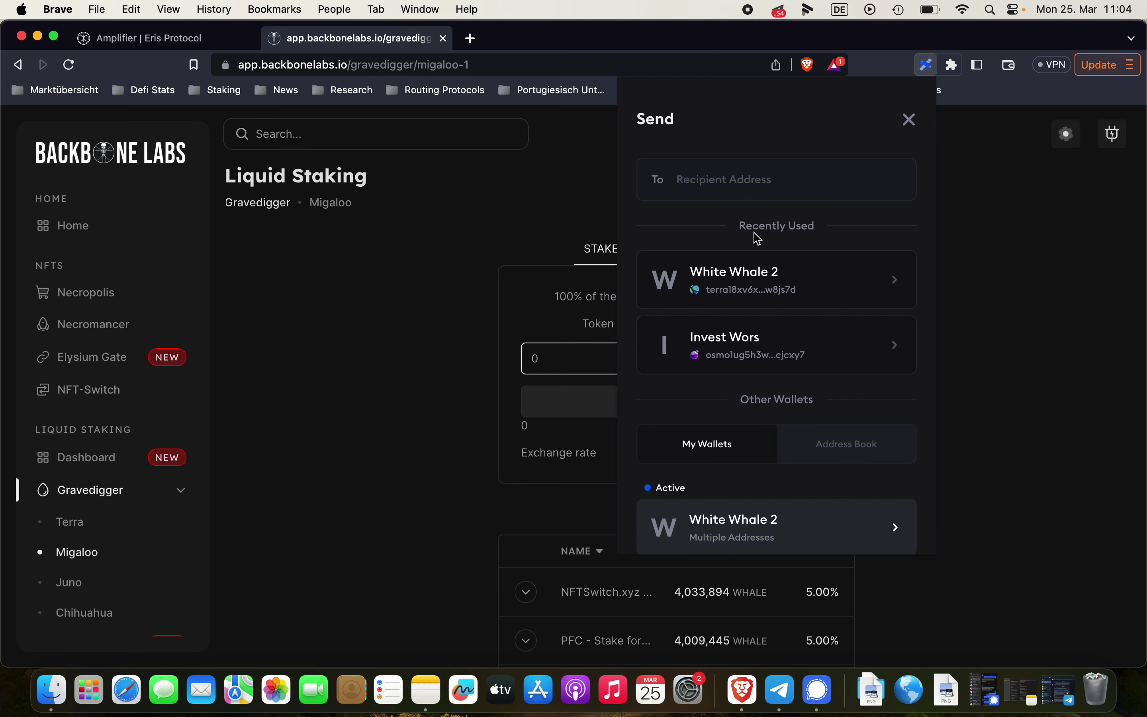
pyautogui.write('terra18xv6xvzehlycpakujnr2vrdk5zh0hzm6w8js7d')
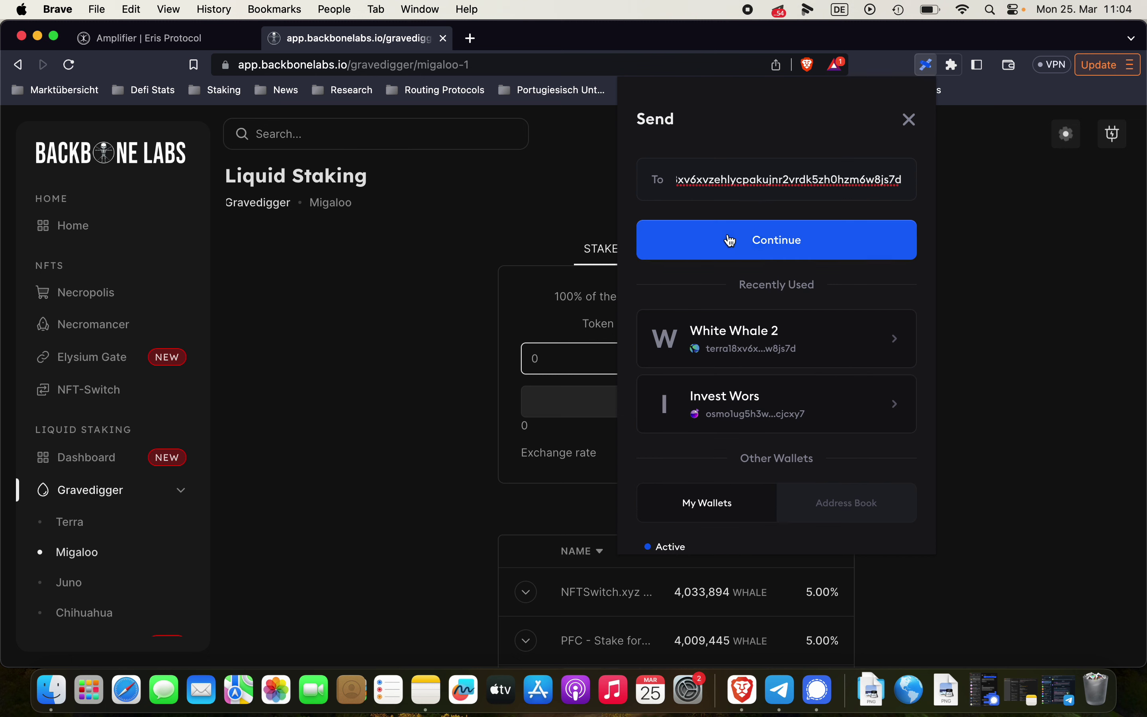
pyautogui.click(913, 125)
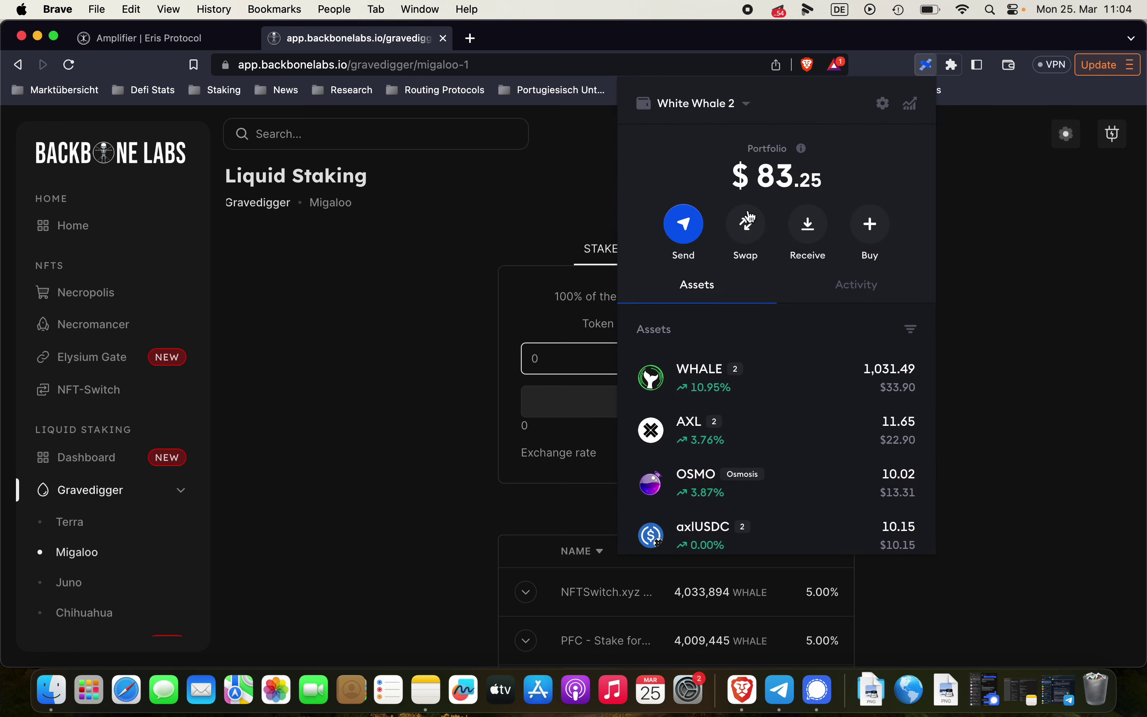
# Copy the Terra wallet address again from the Receive panel
pyautogui.click(809, 223)
pyautogui.click(746, 194)
pyautogui.write('terra')
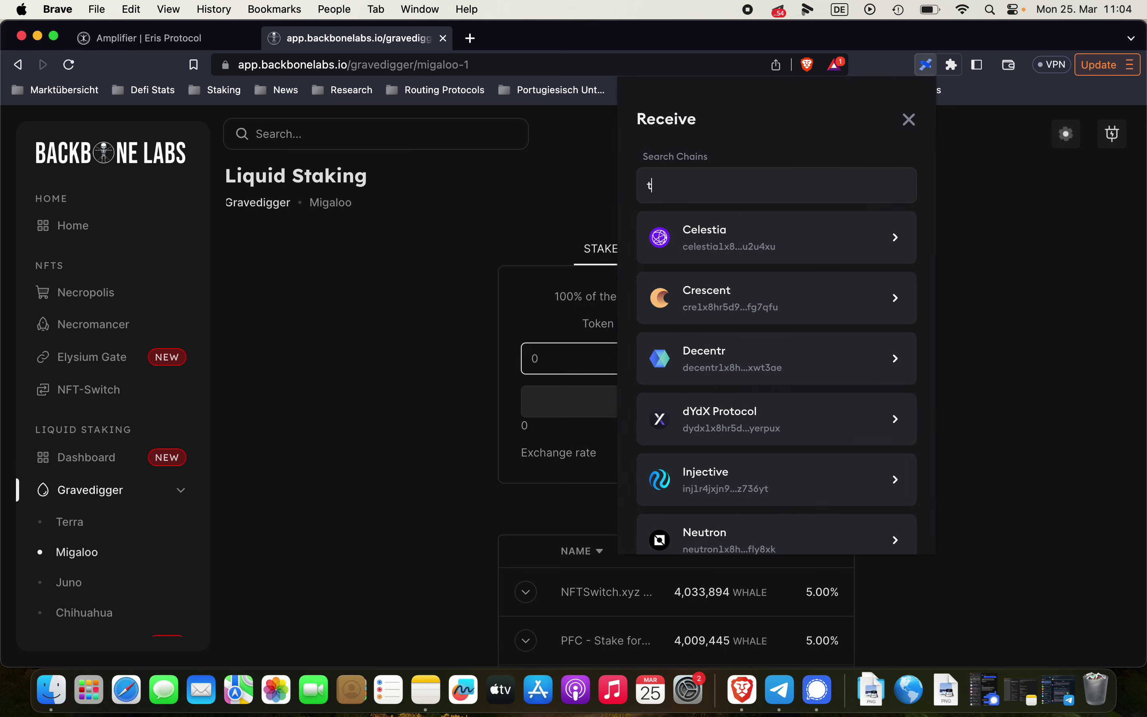
pyautogui.click(745, 241)
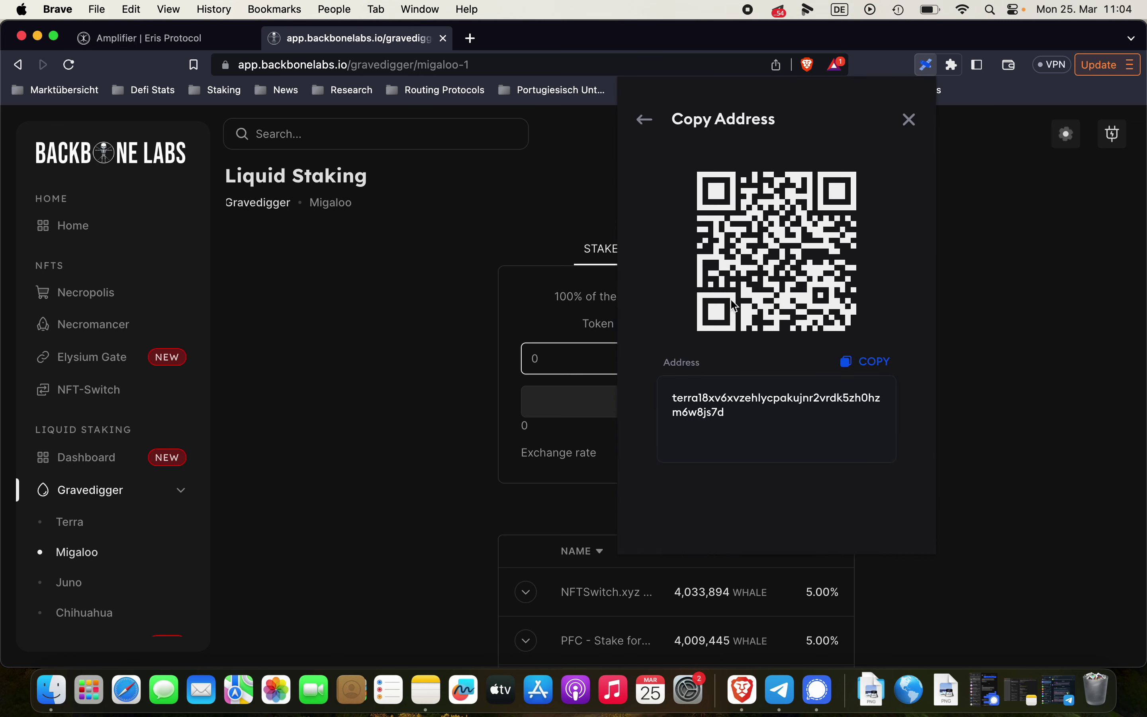
pyautogui.click(873, 366)
pyautogui.click(645, 120)
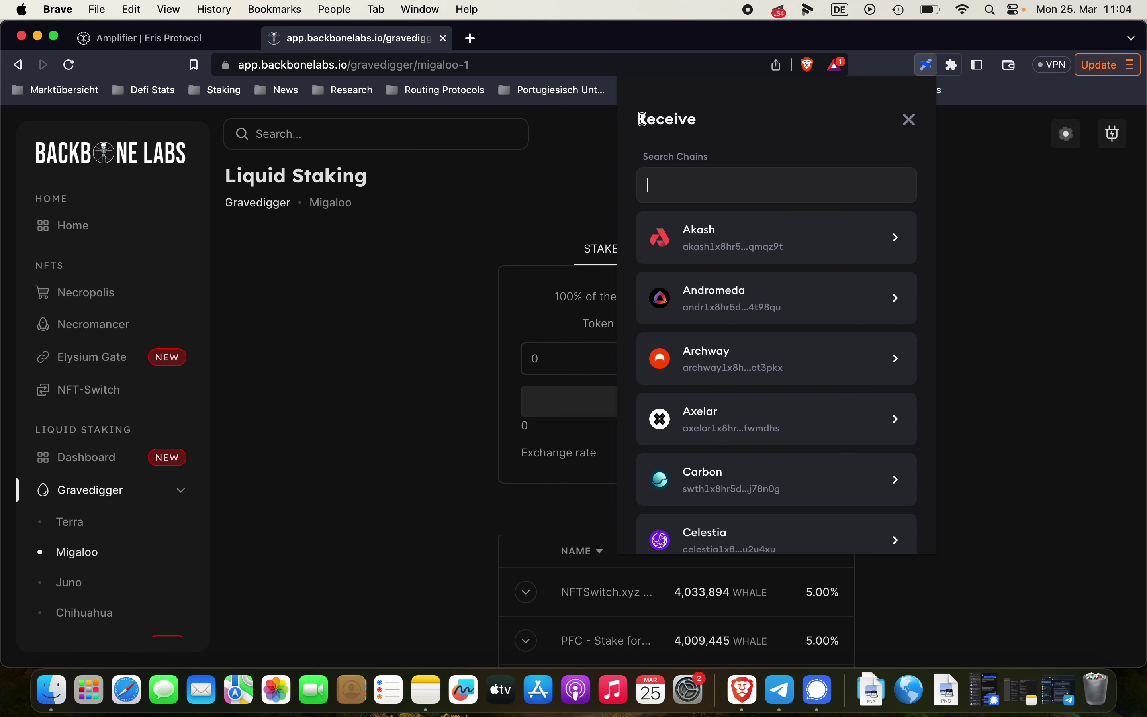
pyautogui.click(908, 120)
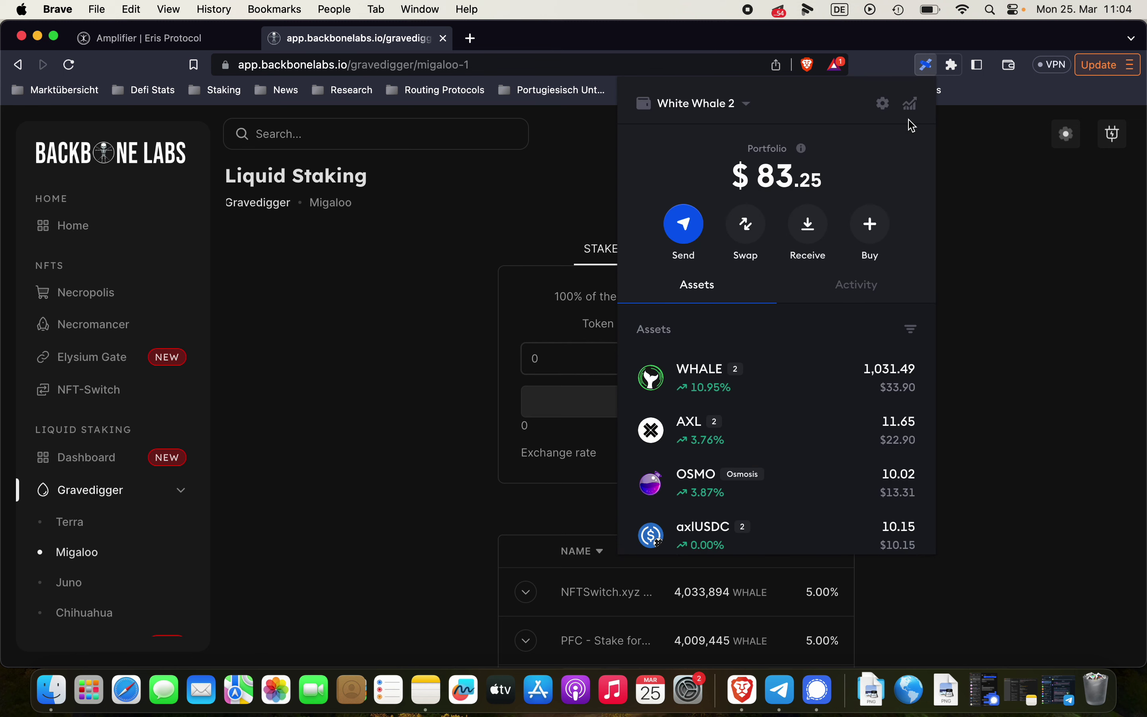
# Send 10 ampWHALE on Migaloo to the pasted Terra address and submit the transfer
pyautogui.scroll(-5, 756, 388)
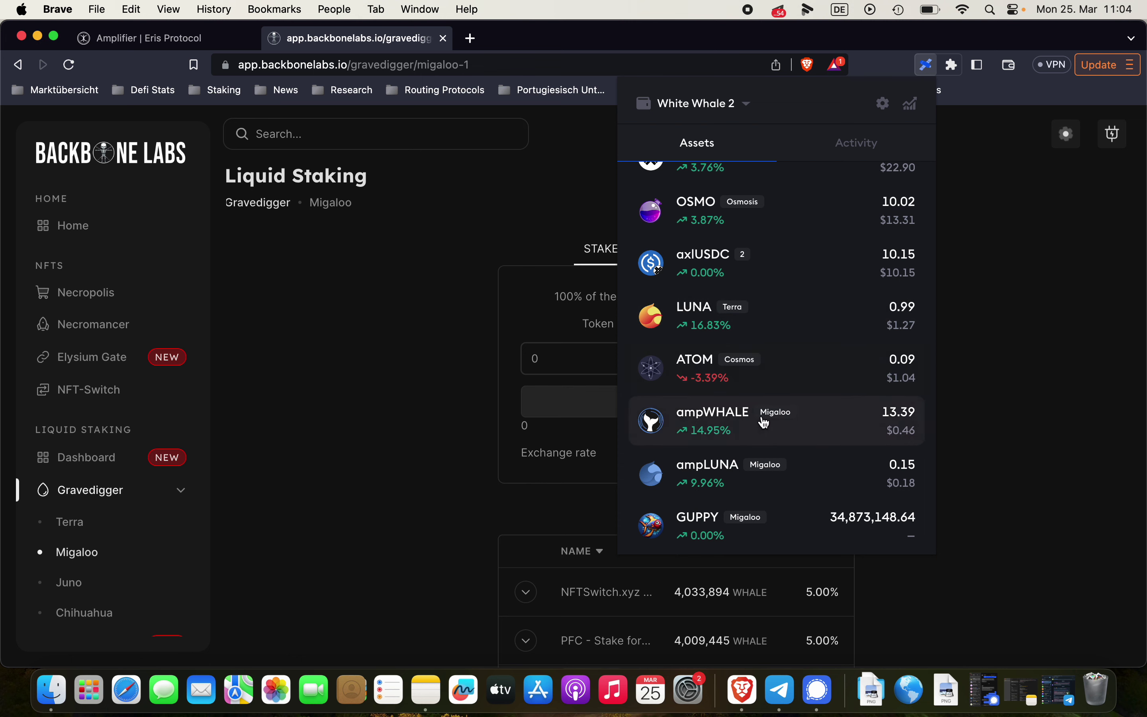
pyautogui.click(763, 420)
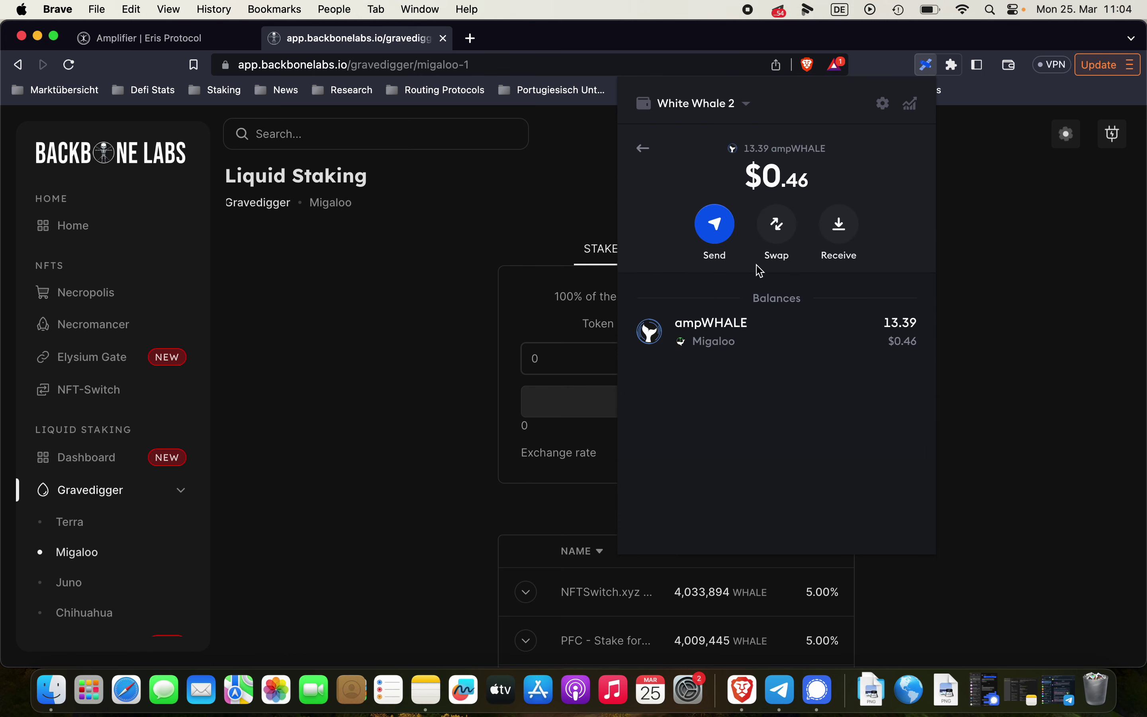
pyautogui.click(716, 225)
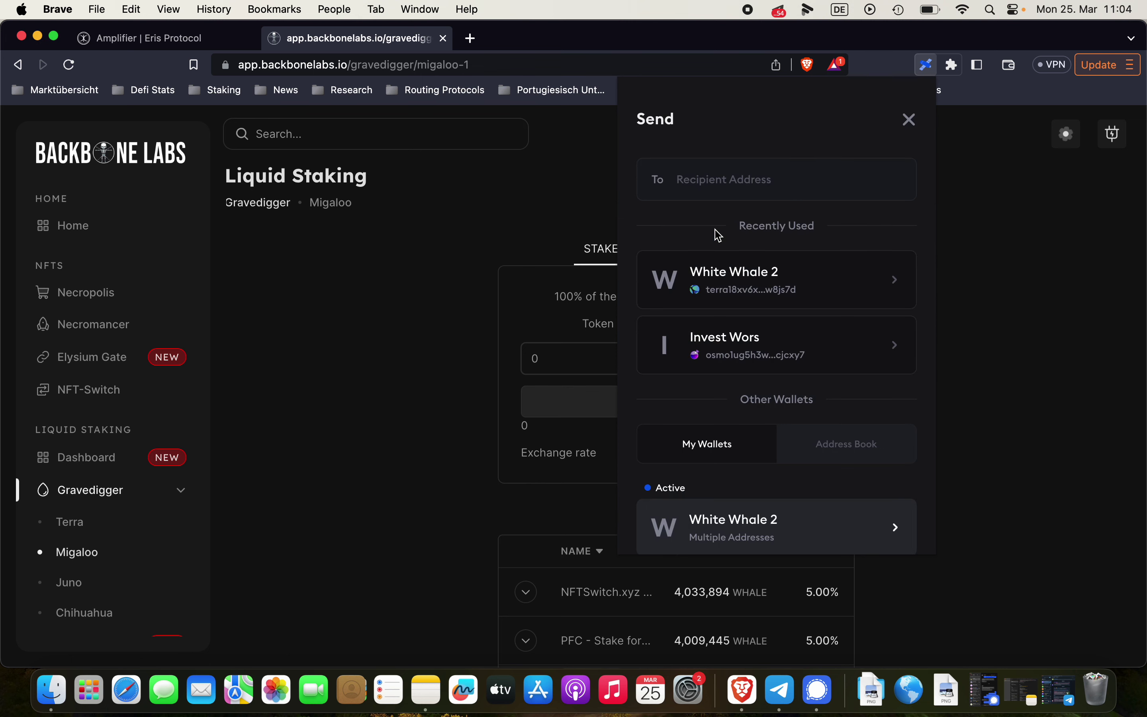
pyautogui.click(745, 184)
pyautogui.press('super+v')
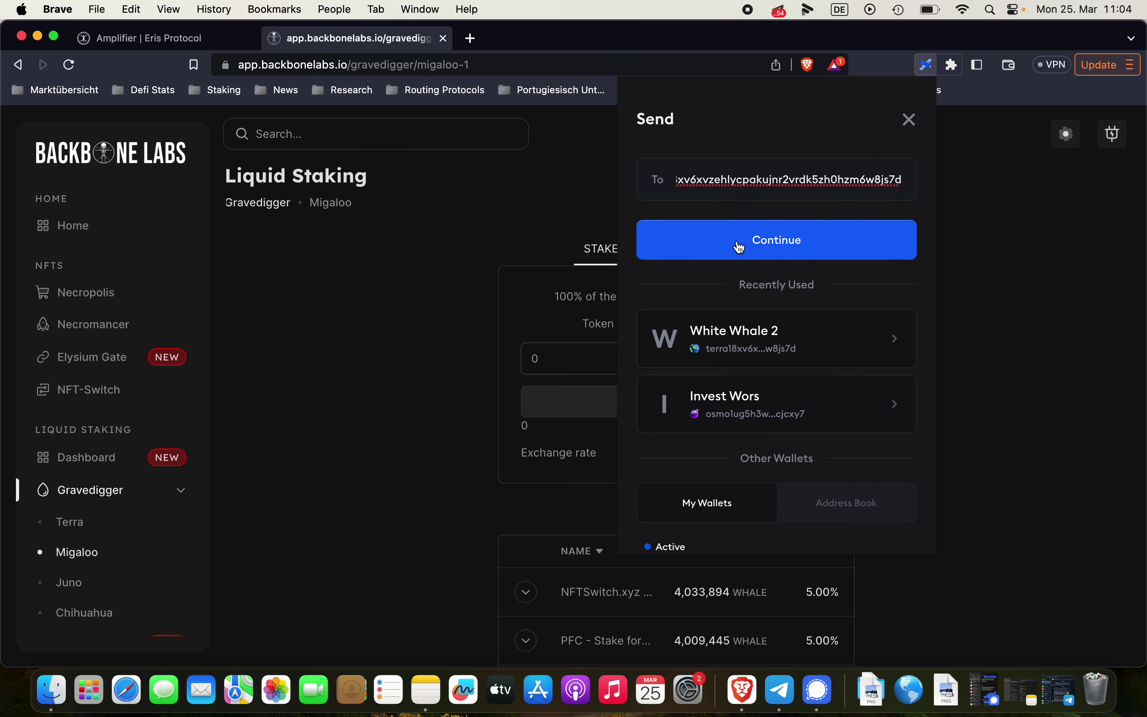
pyautogui.click(740, 247)
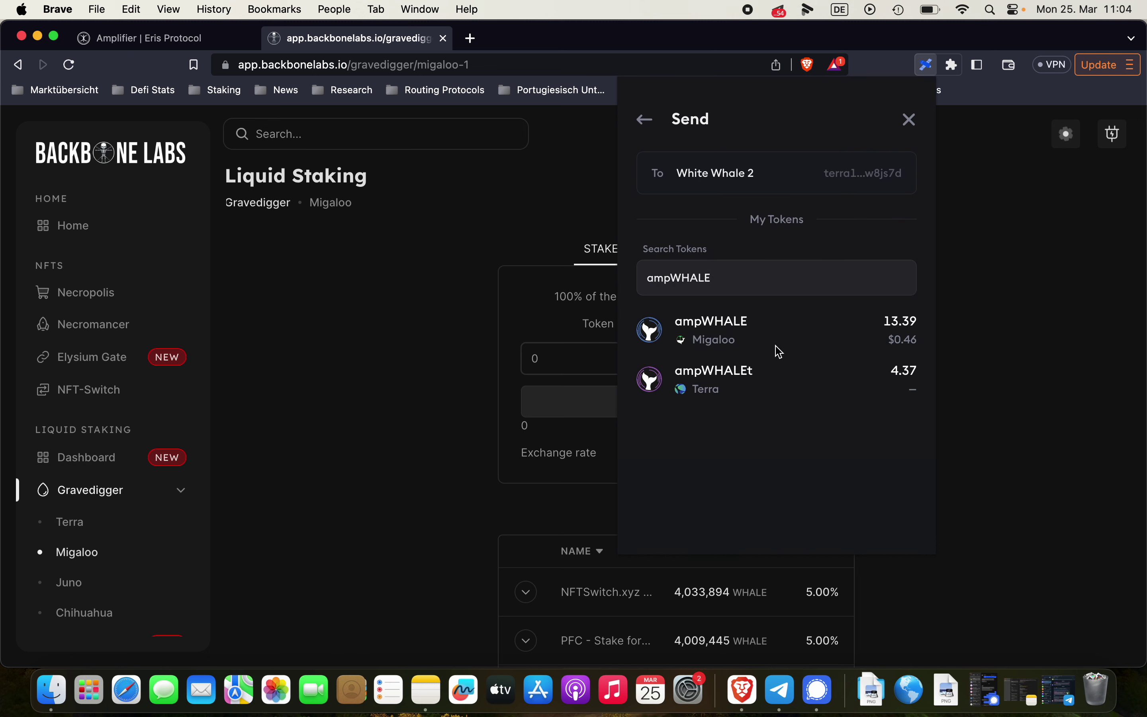
pyautogui.click(740, 333)
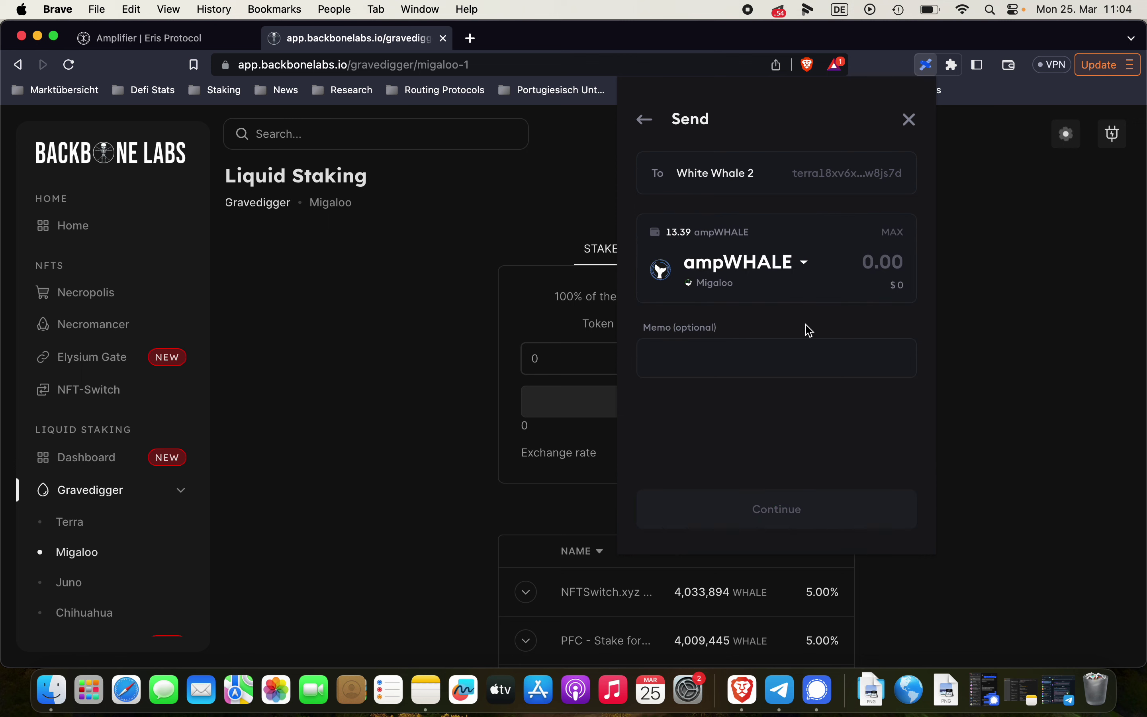
pyautogui.click(869, 264)
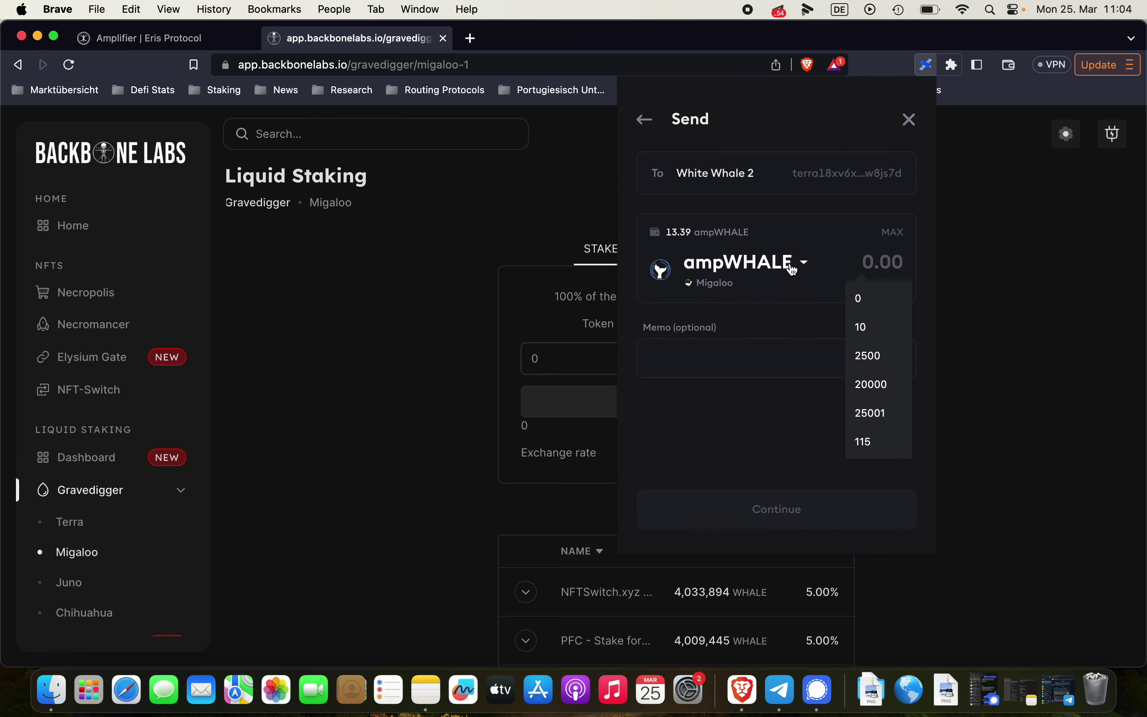
pyautogui.write('10')
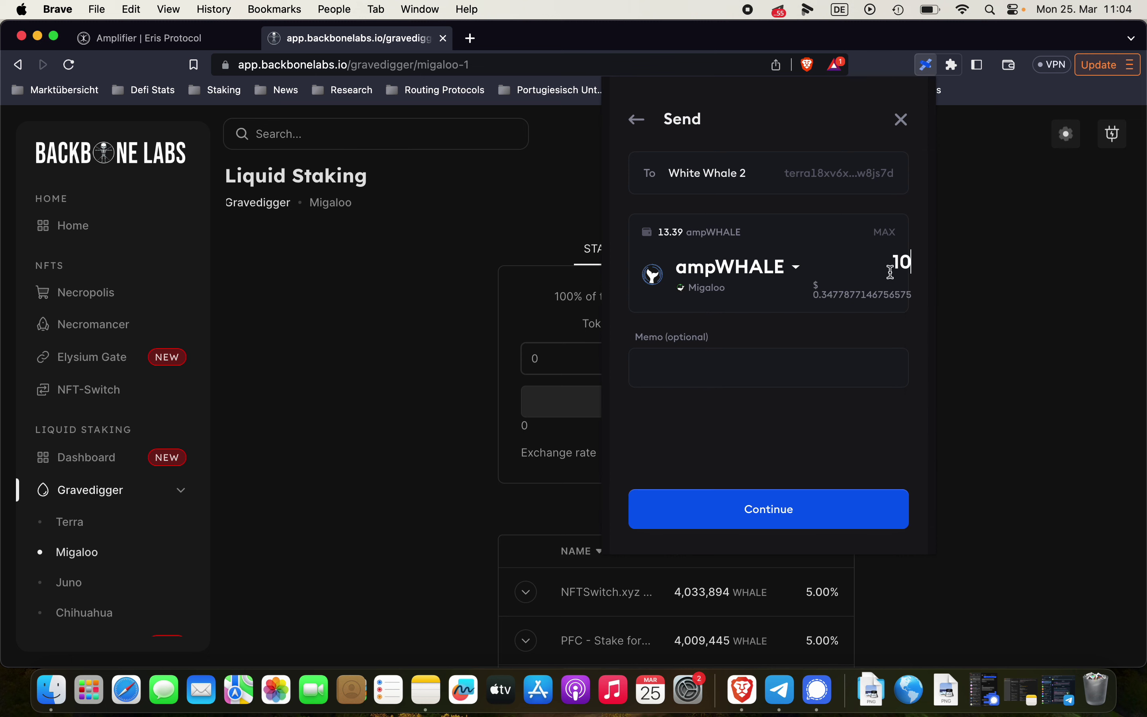
pyautogui.click(769, 517)
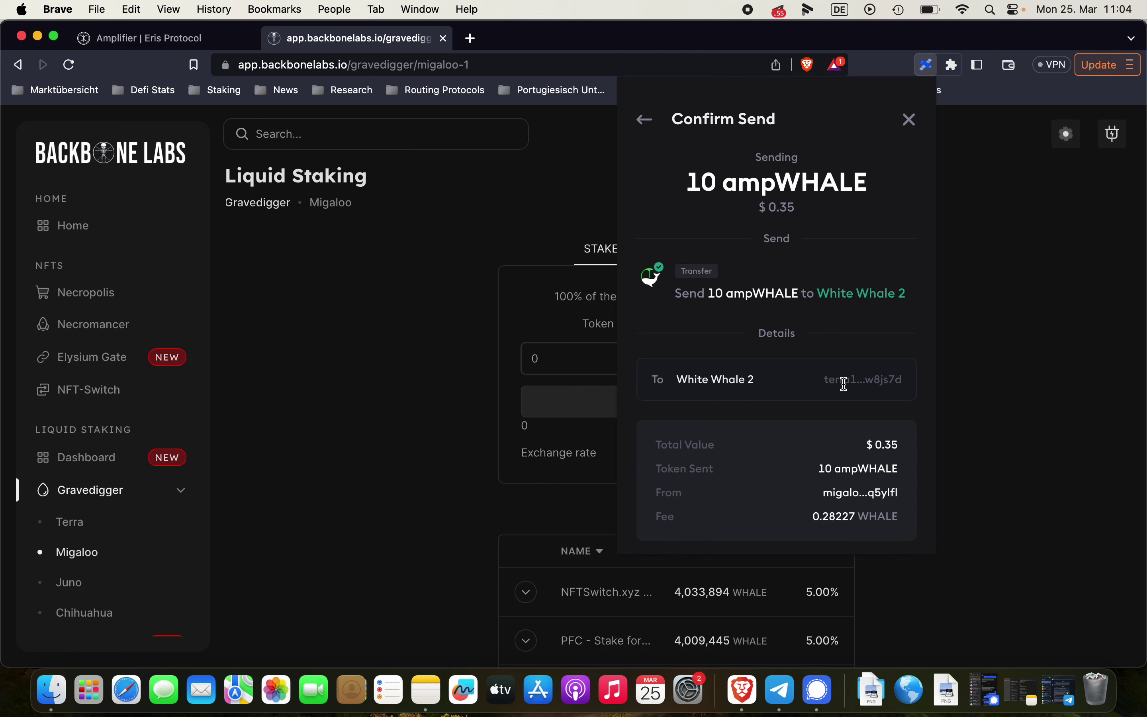
pyautogui.scroll(-3, 819, 441)
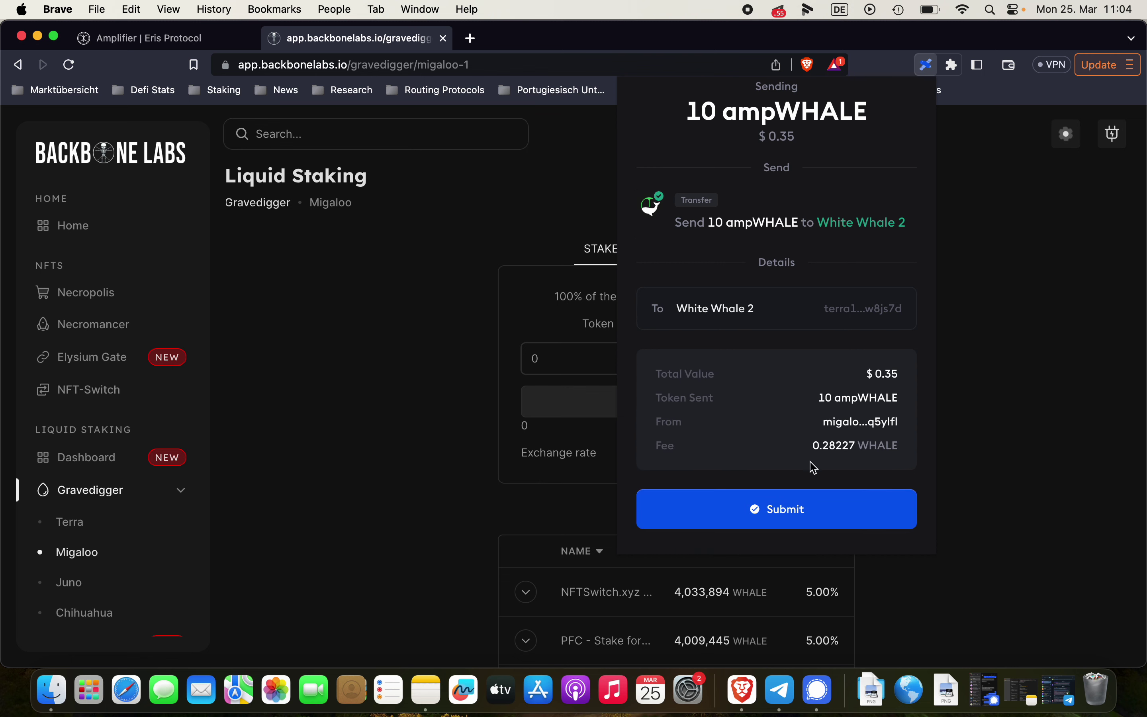
pyautogui.click(785, 509)
# Follow the in-progress IBC transfer of 10 ampWHALE in the Activity list
pyautogui.scroll(2, 803, 236)
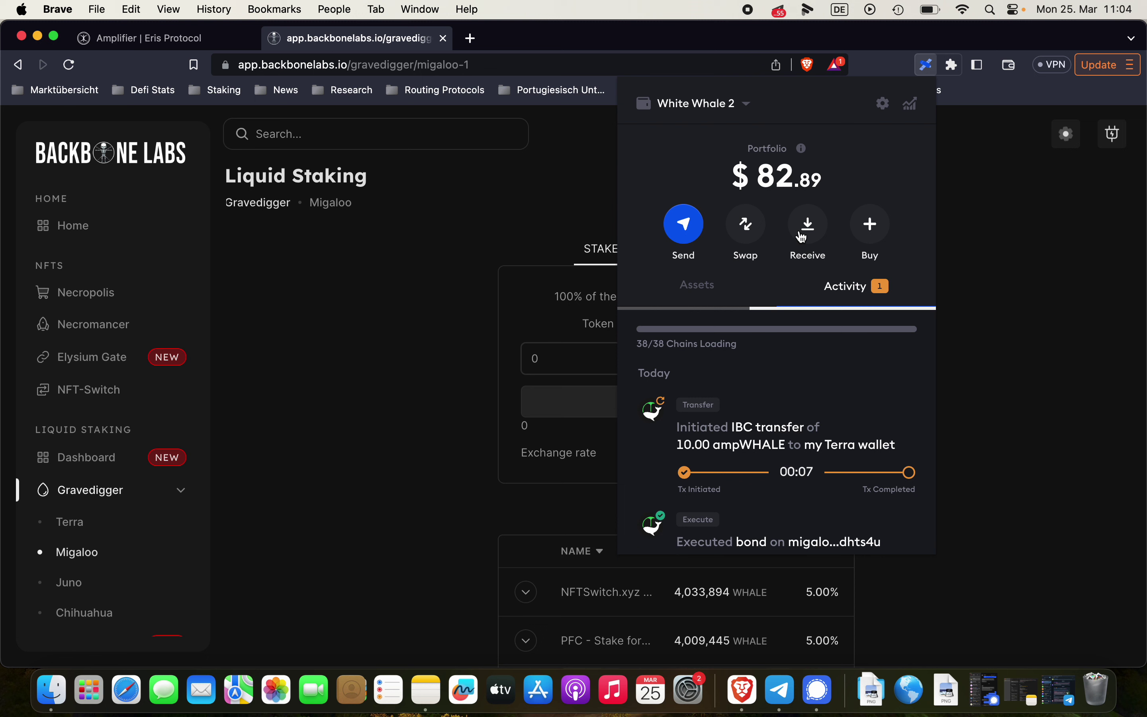
pyautogui.scroll(-3, 758, 332)
pyautogui.scroll(-2, 702, 374)
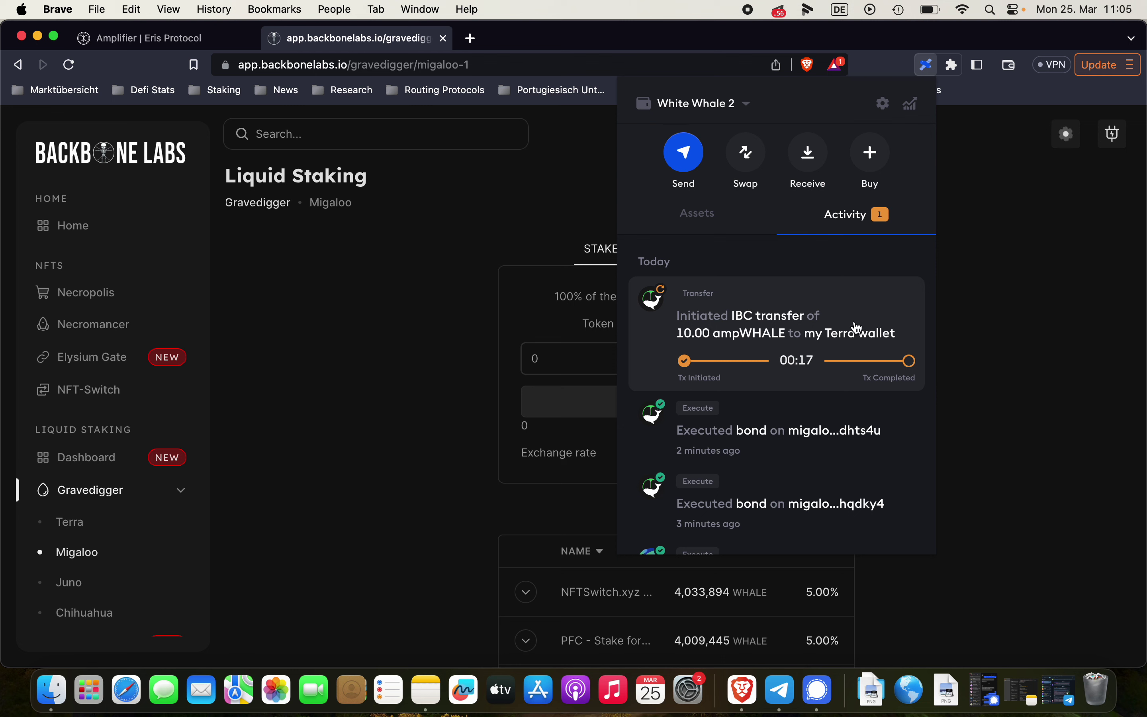
pyautogui.scroll(1, 830, 320)
pyautogui.scroll(2, 830, 321)
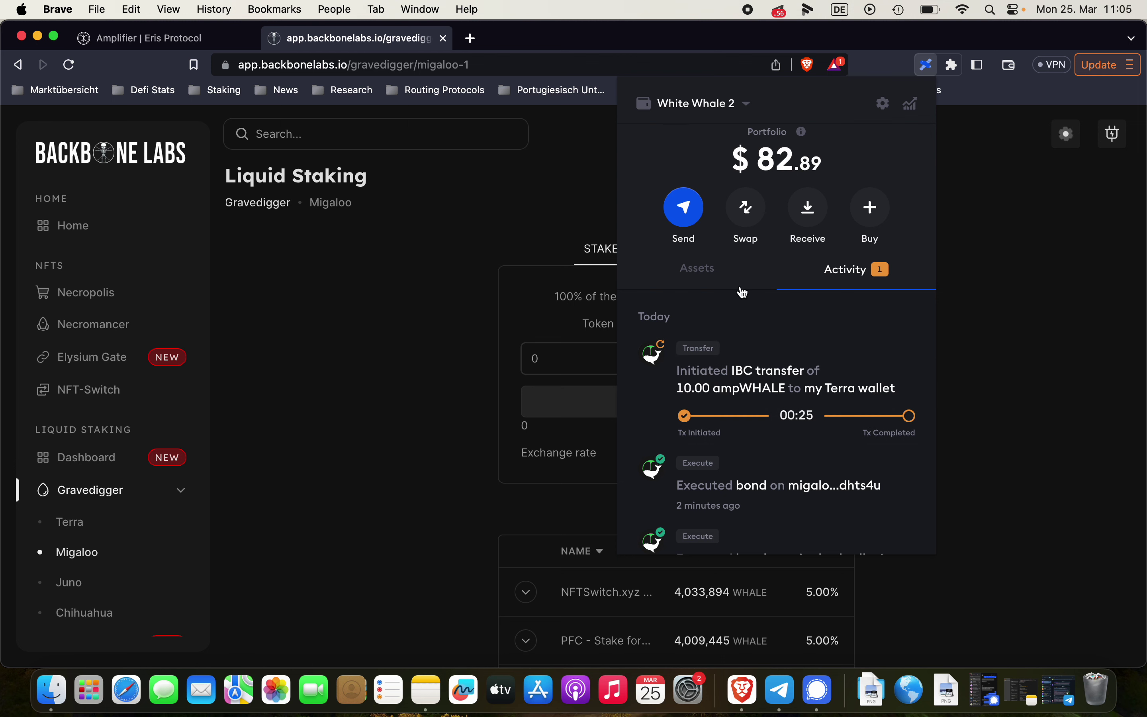
# Open ampWHALE under Assets to see 10.00 on Terra and 3.39 on Migaloo
pyautogui.click(698, 268)
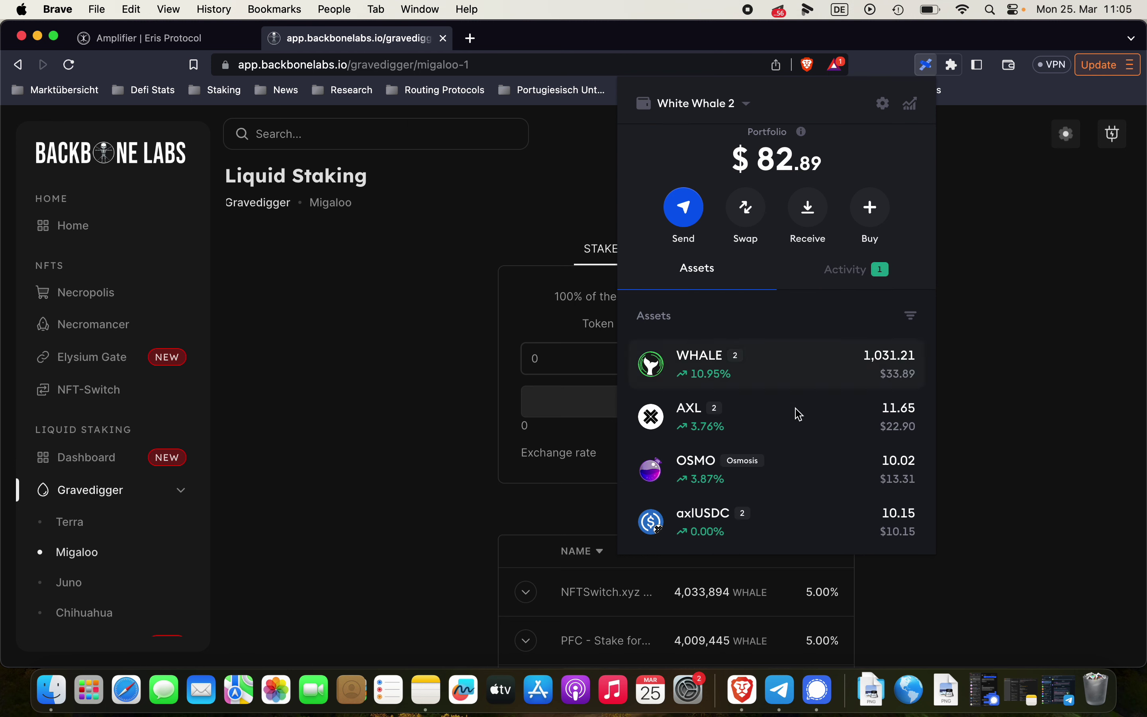
pyautogui.scroll(-3, 797, 415)
pyautogui.scroll(-5, 798, 417)
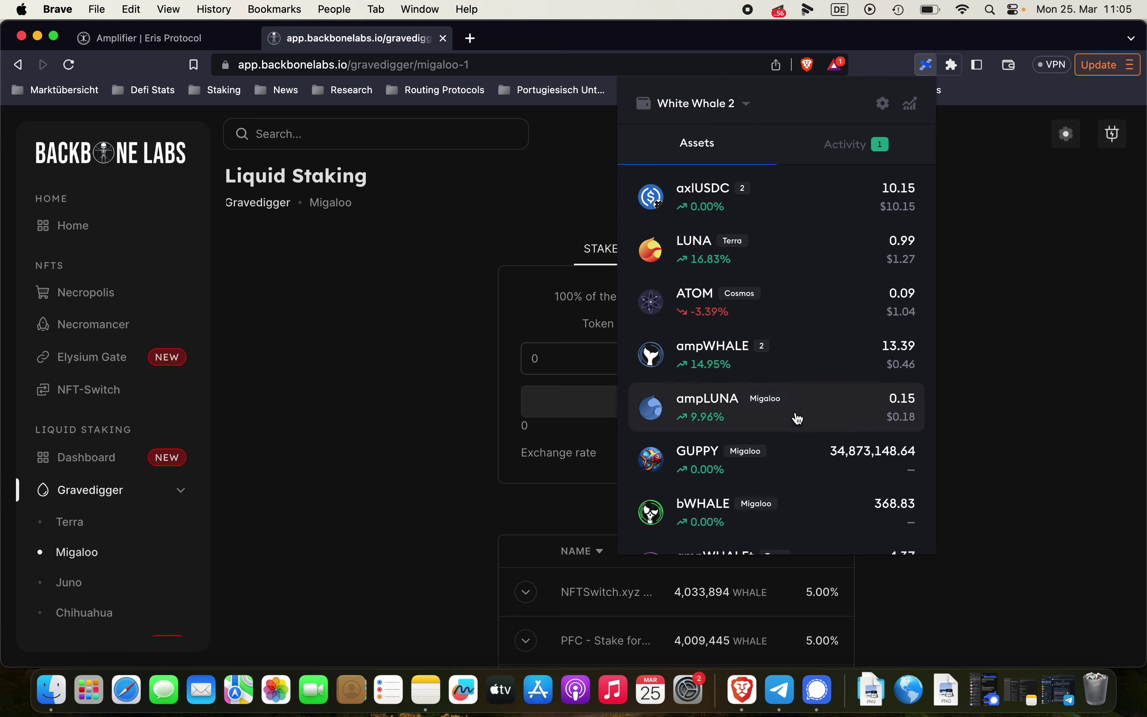
pyautogui.click(806, 376)
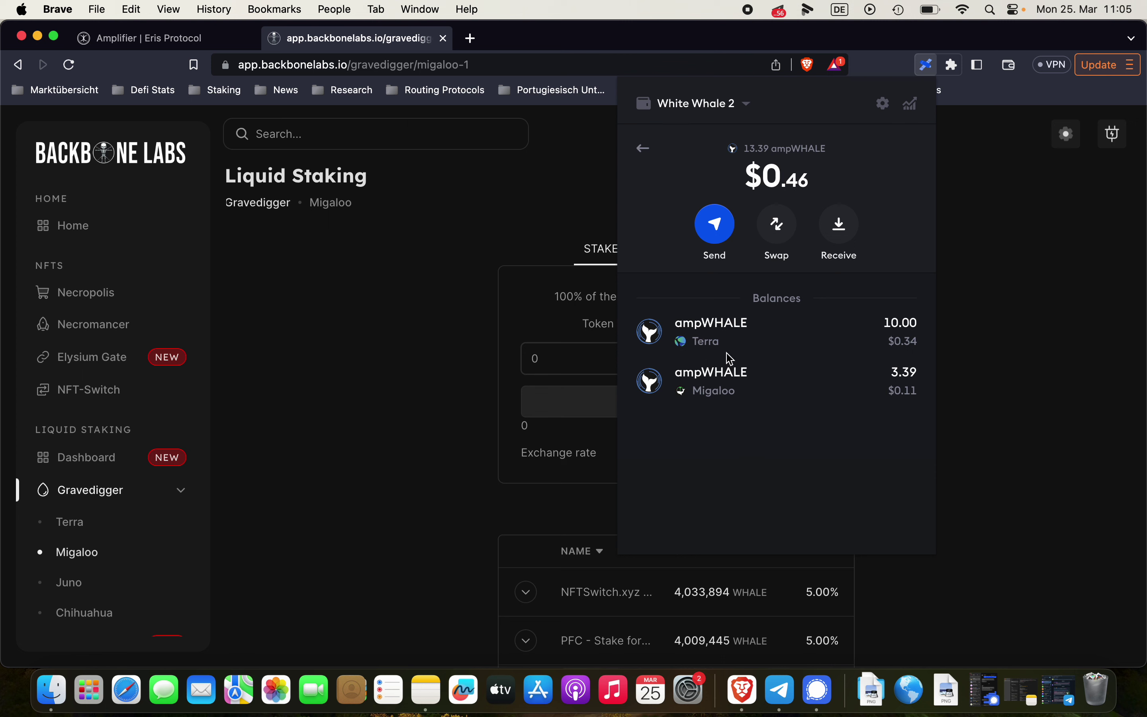
# Close the wallet and switch Eris Protocol to the ampWHALE Amplifier page
pyautogui.click(443, 281)
pyautogui.click(207, 47)
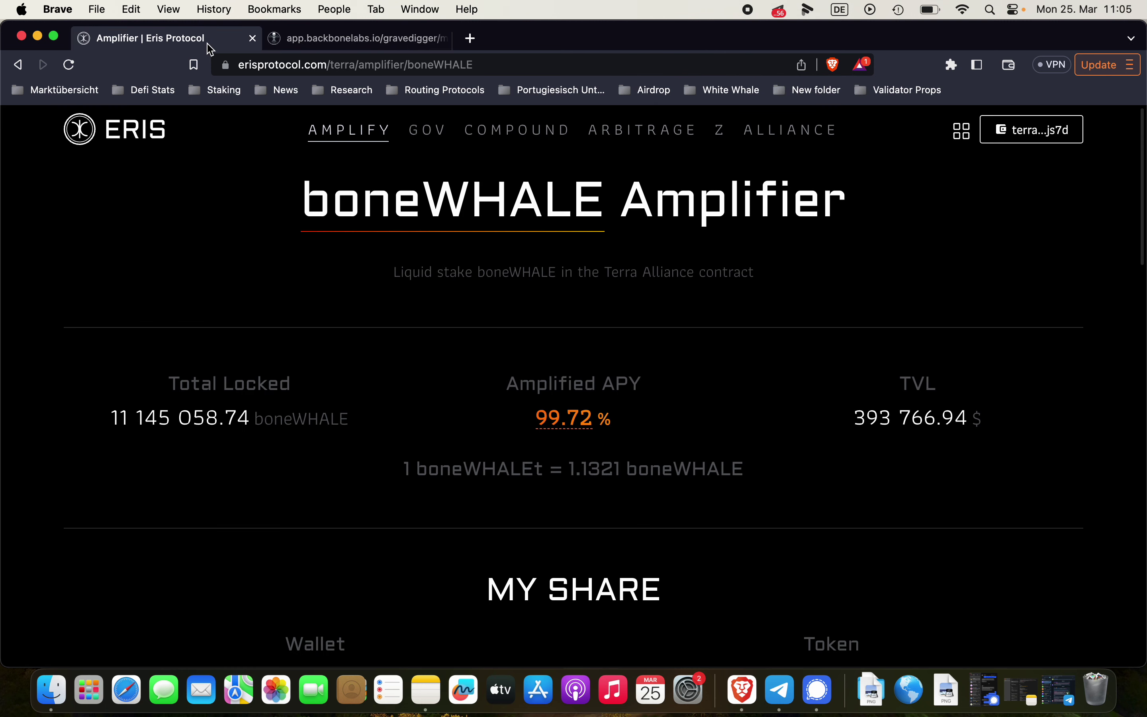
pyautogui.click(525, 223)
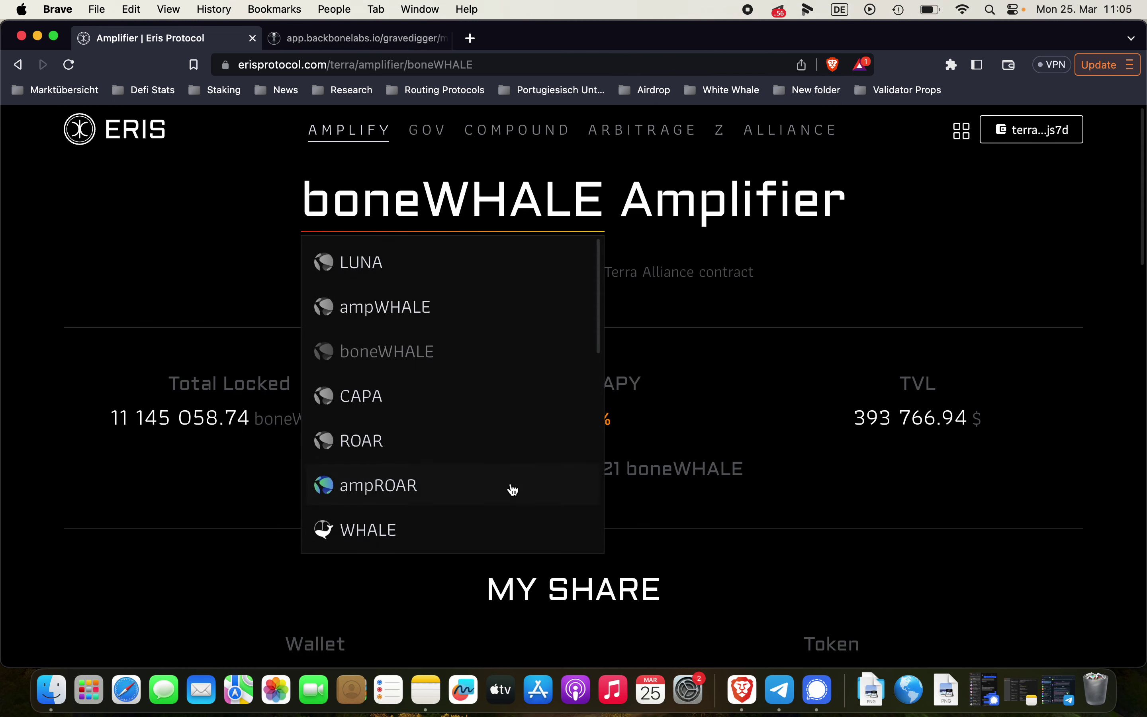
pyautogui.scroll(-1, 512, 490)
pyautogui.scroll(1, 512, 489)
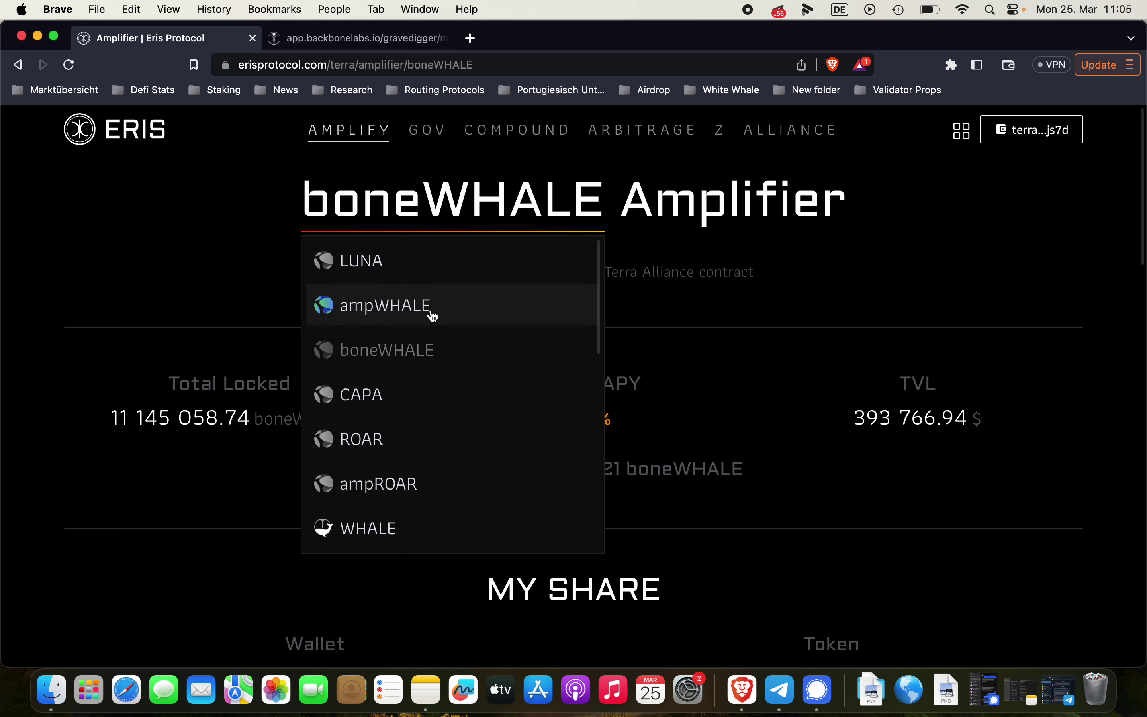
pyautogui.click(432, 309)
pyautogui.scroll(-2, 543, 407)
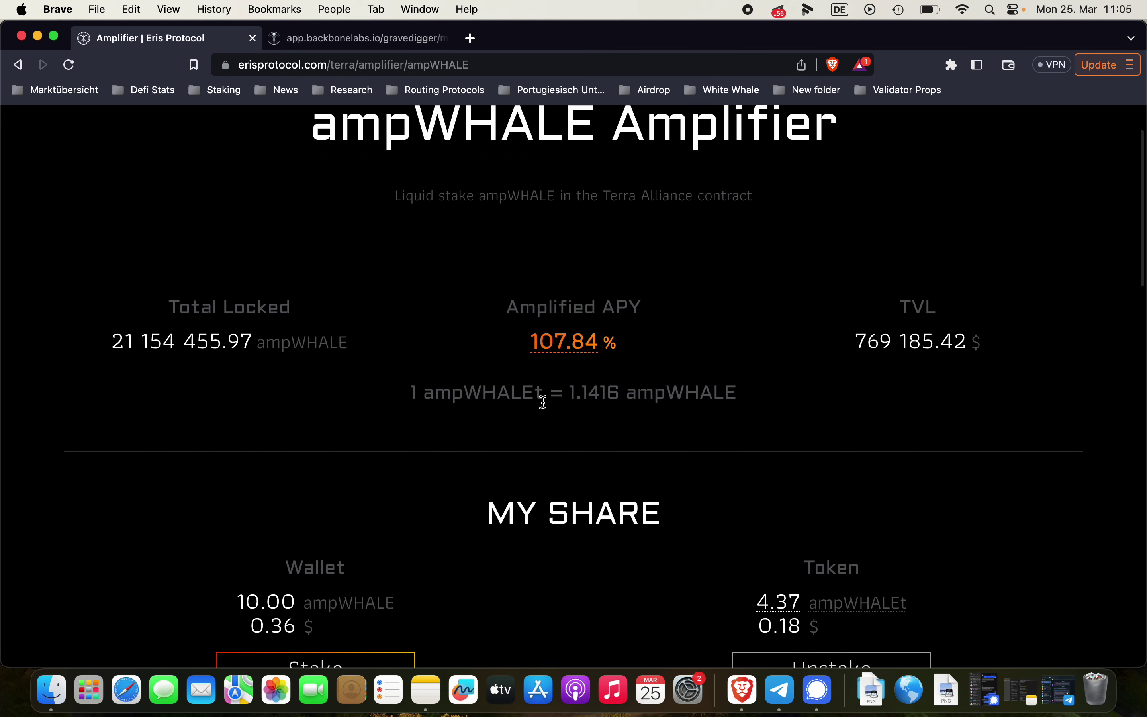
pyautogui.scroll(2, 618, 255)
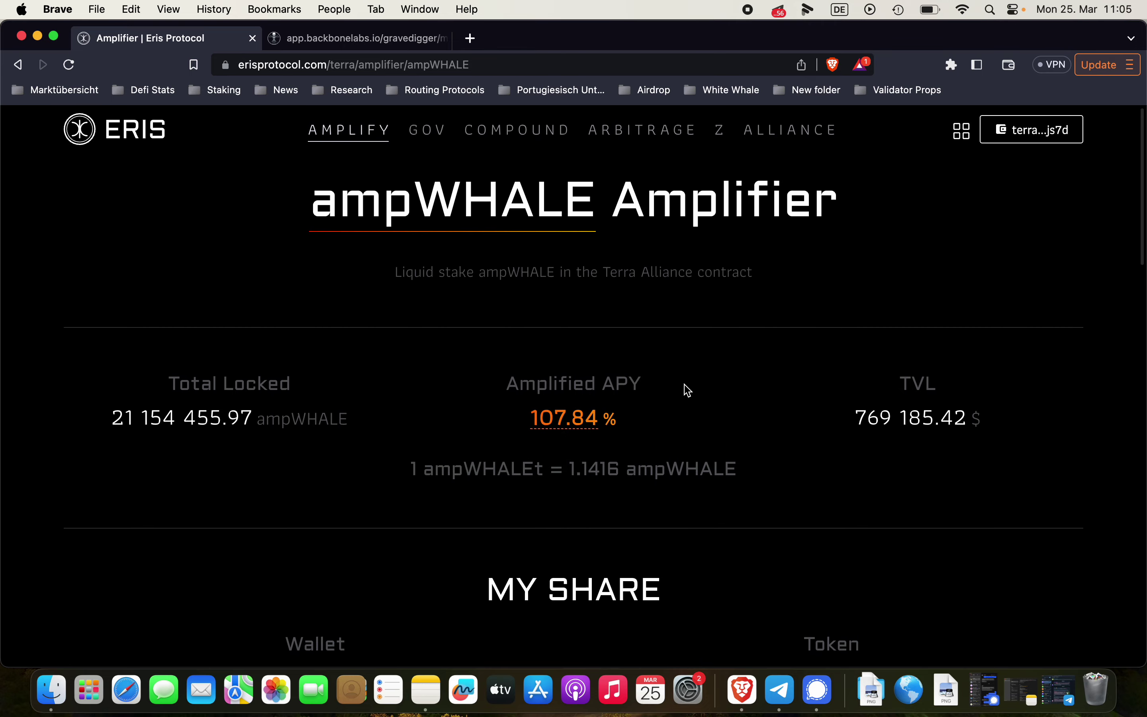
pyautogui.scroll(-5, 717, 399)
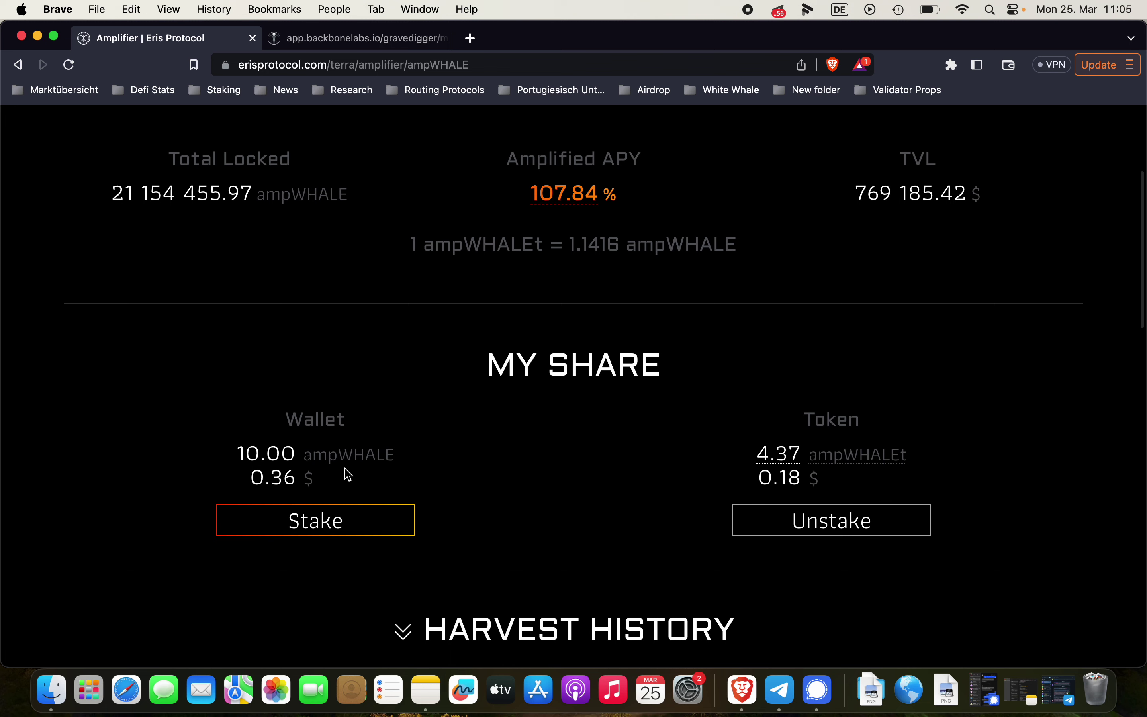
# Stake 10 ampWHALE, correcting a mistyped 9, and approve it with Post in Station
pyautogui.click(369, 522)
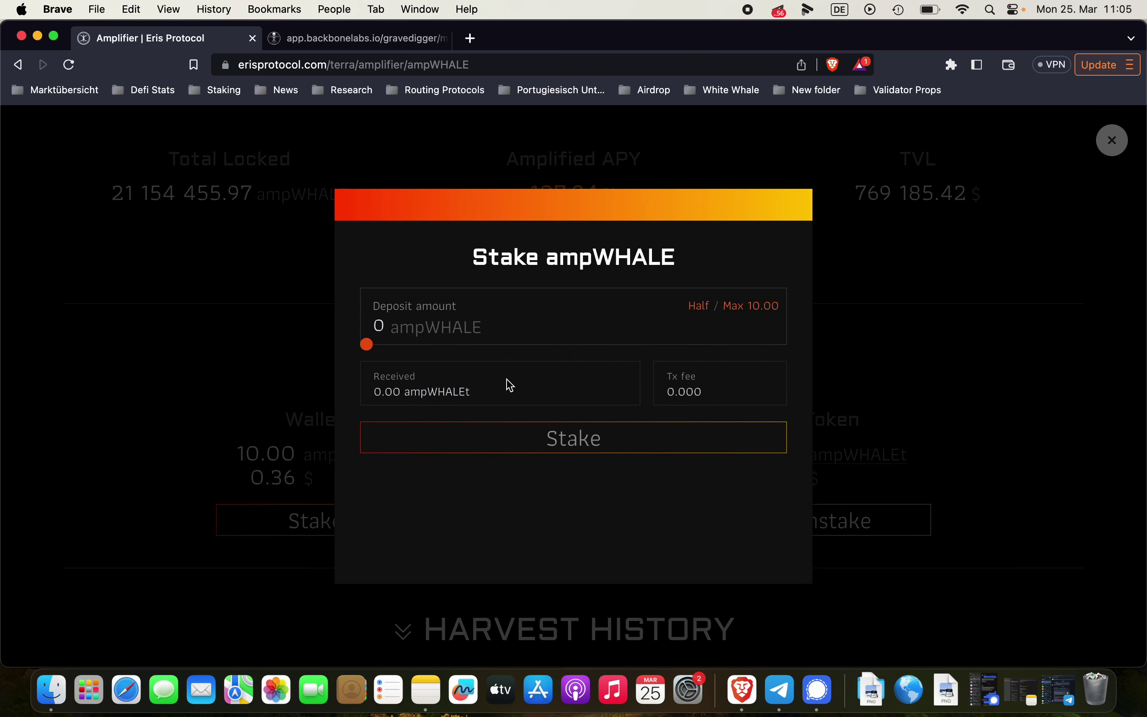
pyautogui.click(479, 327)
pyautogui.write('9')
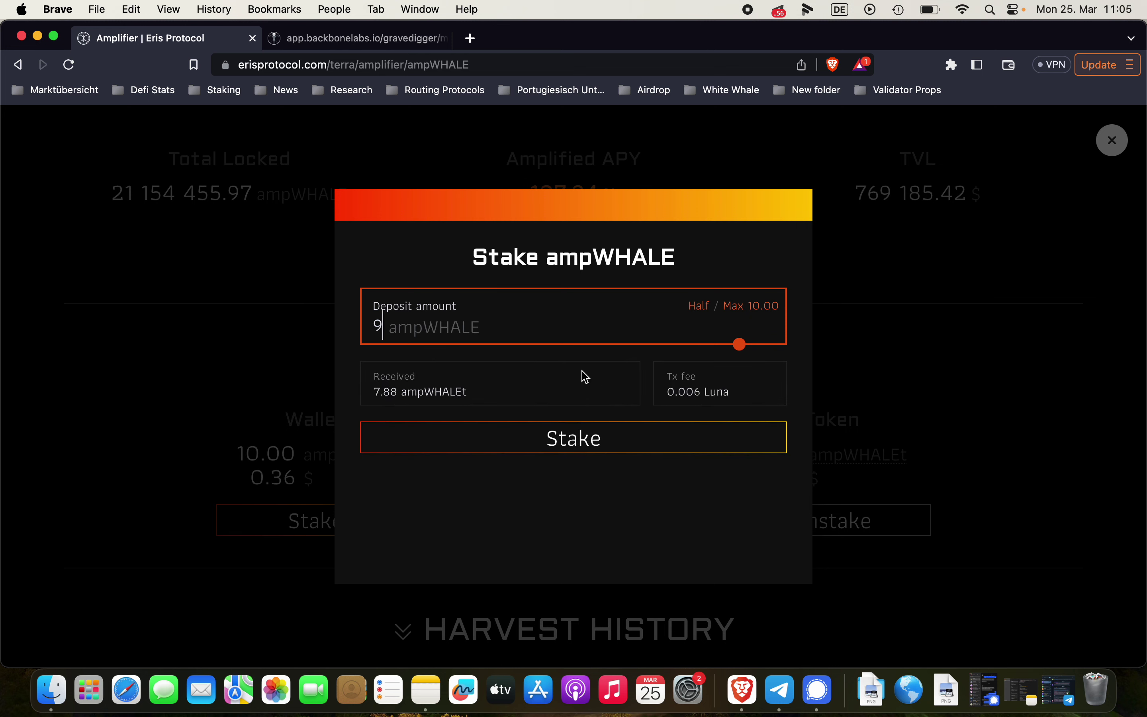
pyautogui.press('BackSpace')
pyautogui.write('10')
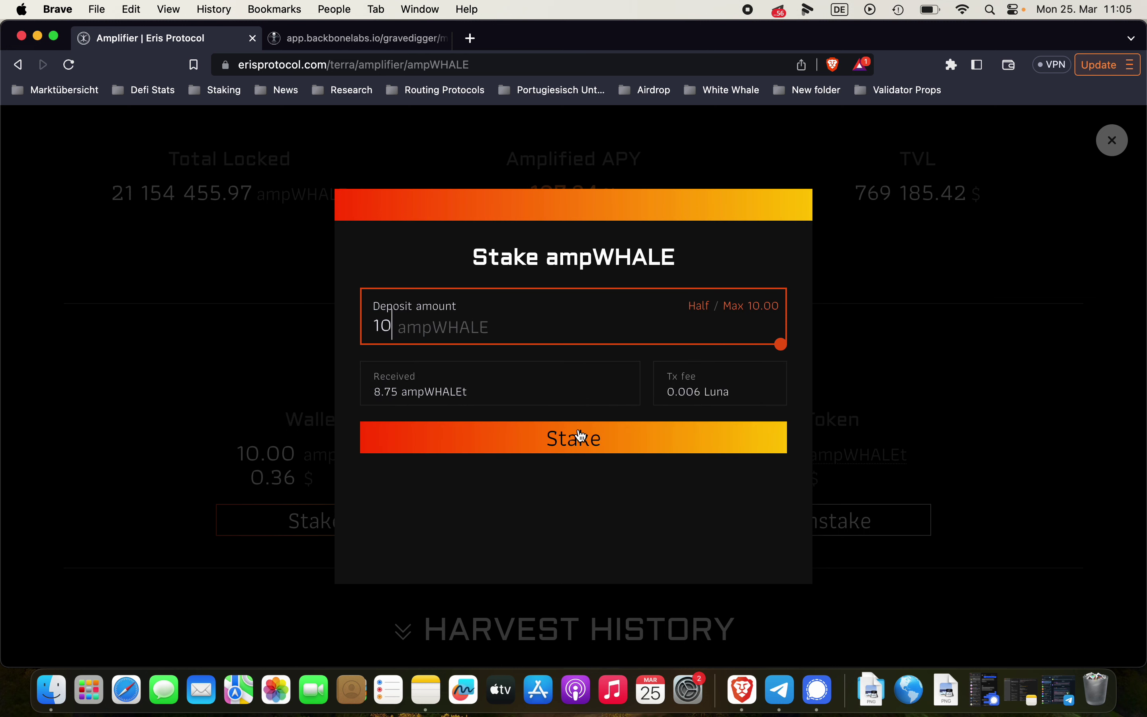
pyautogui.click(580, 436)
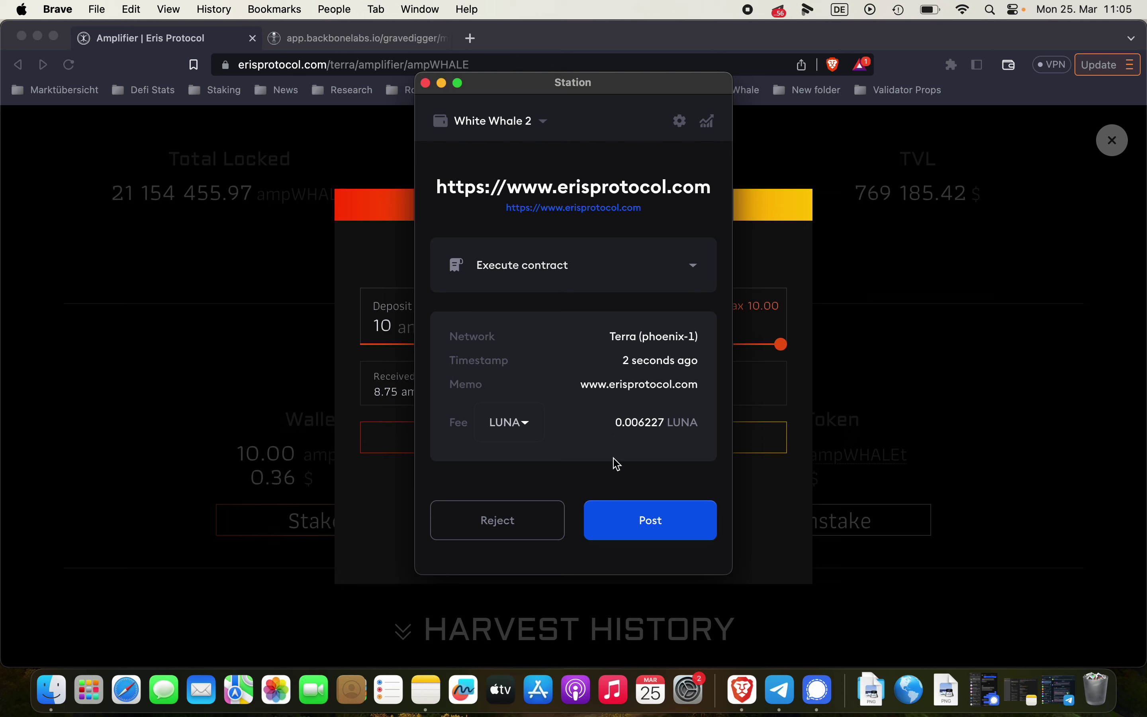
pyautogui.click(629, 509)
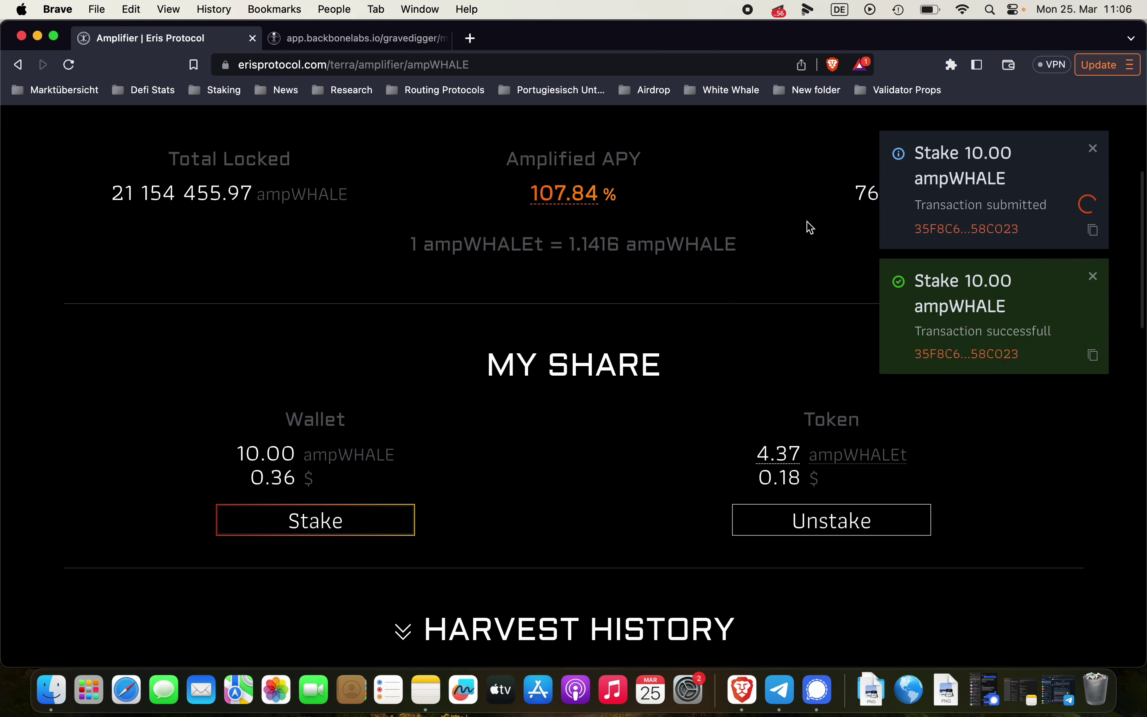
# Open Station Wallet and scroll its asset list to the bWHALE balance of 368.83
pyautogui.click(951, 65)
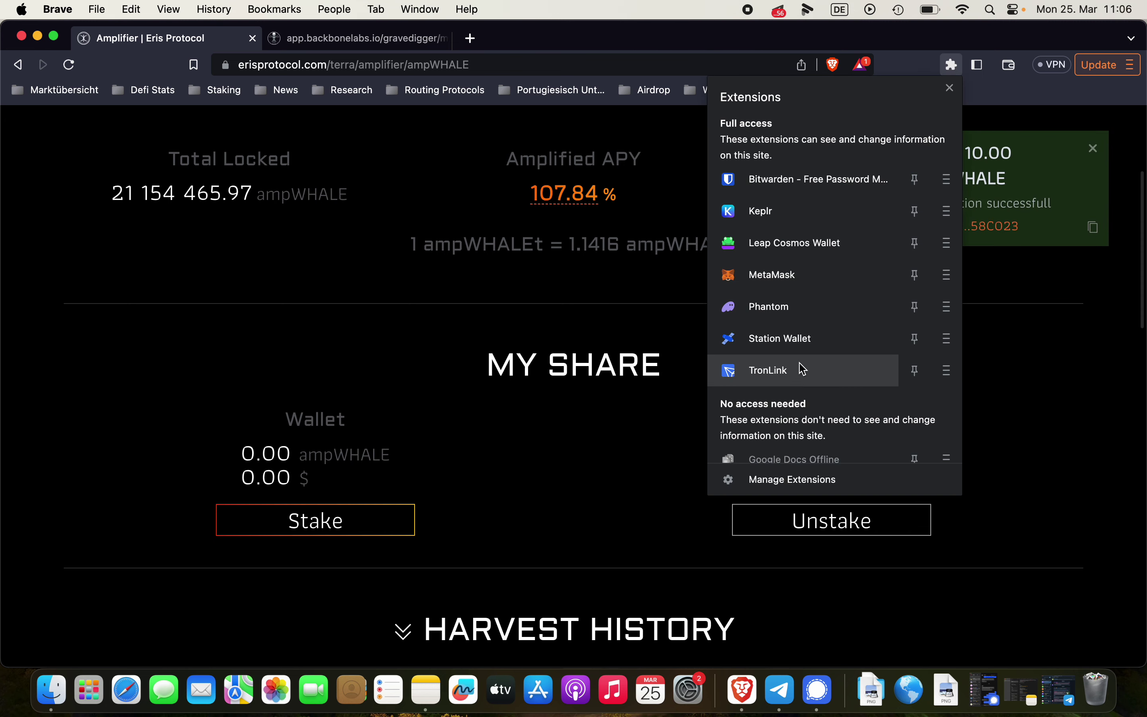
pyautogui.click(824, 338)
pyautogui.scroll(-10, 758, 417)
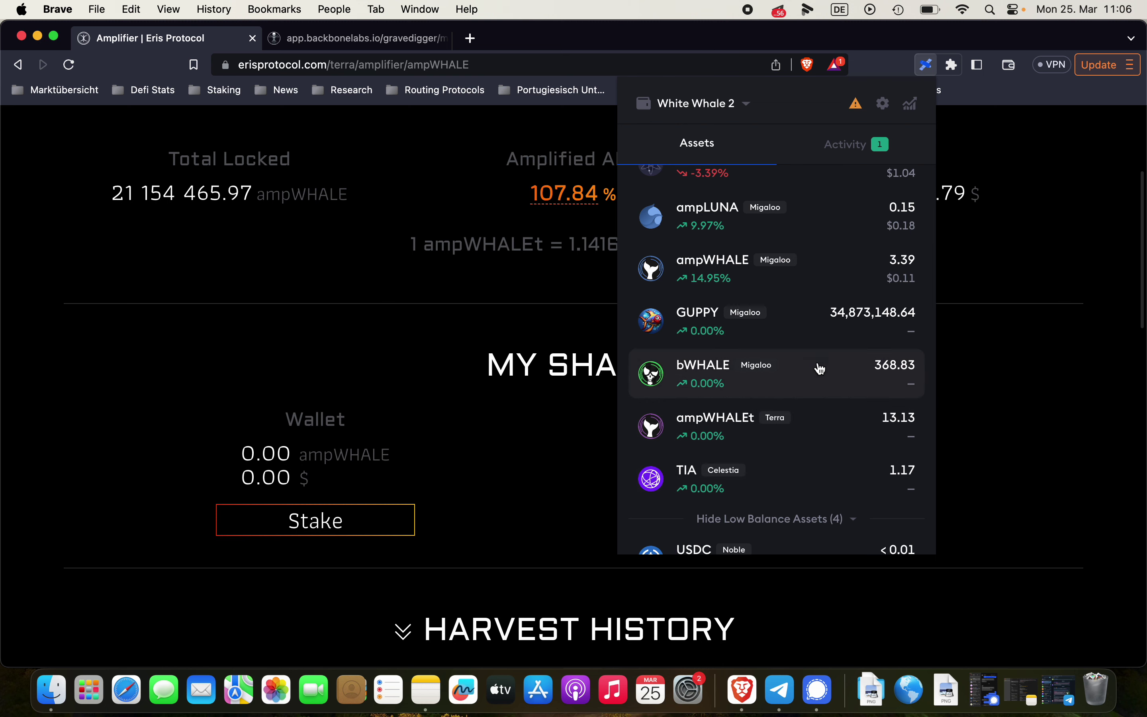
pyautogui.scroll(1, 816, 367)
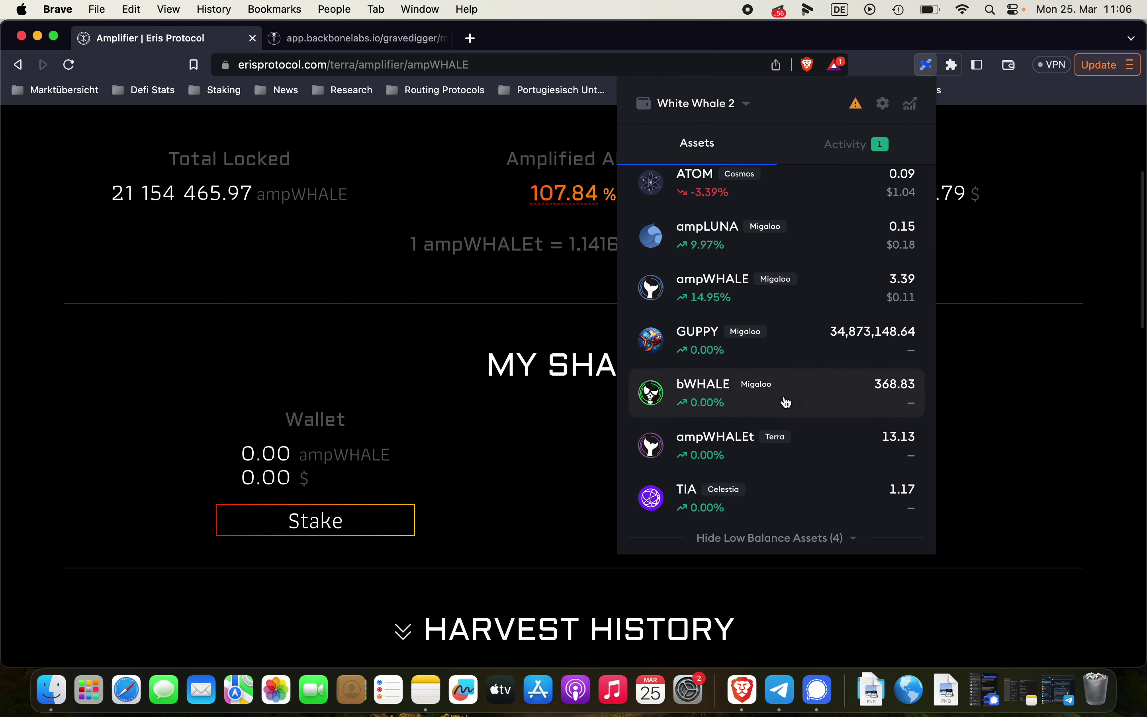
# Start a bWHALE send to the pasted White Whale 2 Terra address, with bWHALE chosen as the token
pyautogui.click(786, 403)
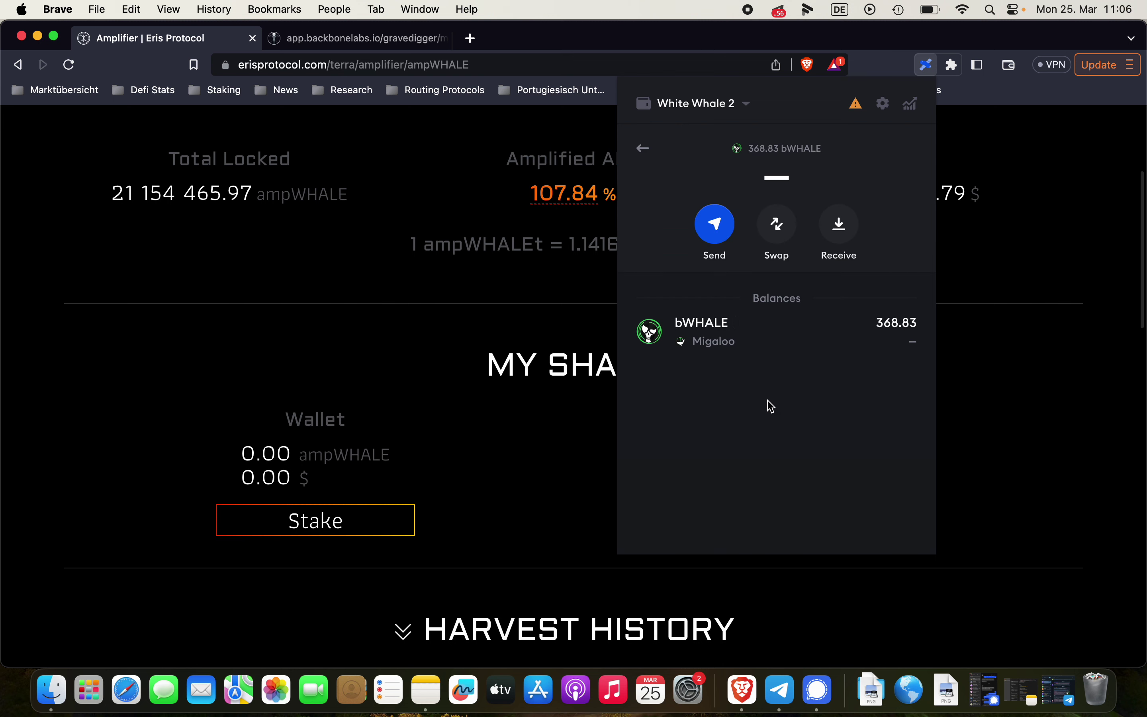
pyautogui.click(718, 228)
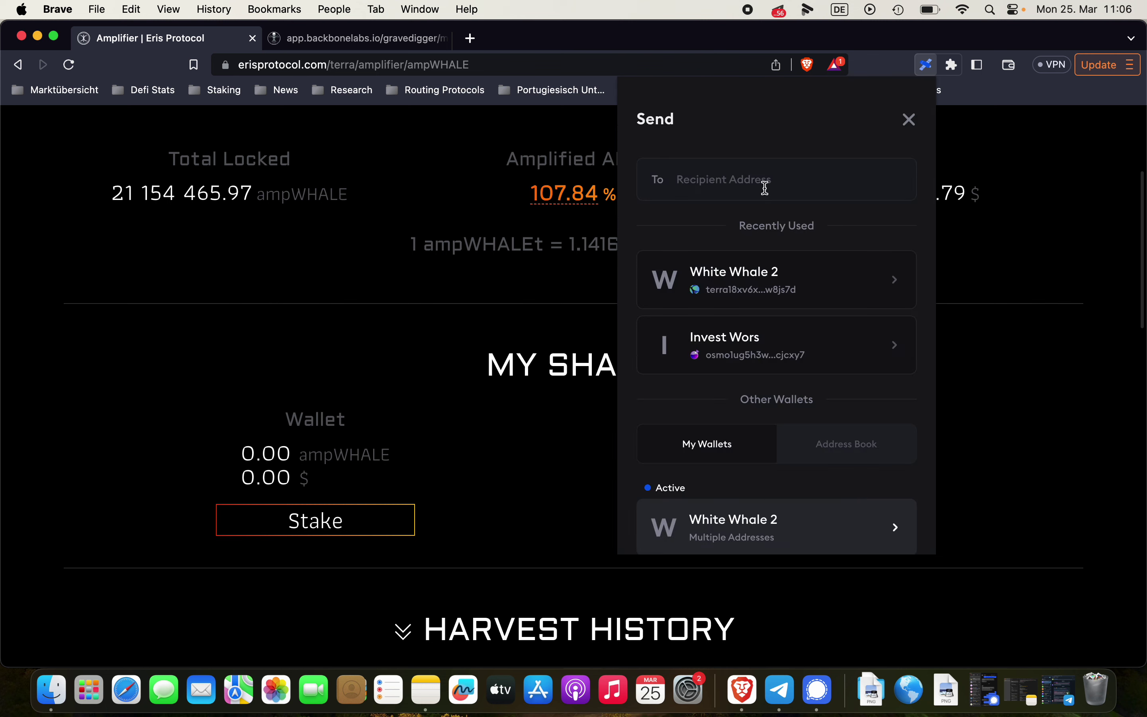
pyautogui.write('terra18xv6xvzehlycpakujnr2vrdk5zh0hzm6w8js7d')
pyautogui.click(763, 239)
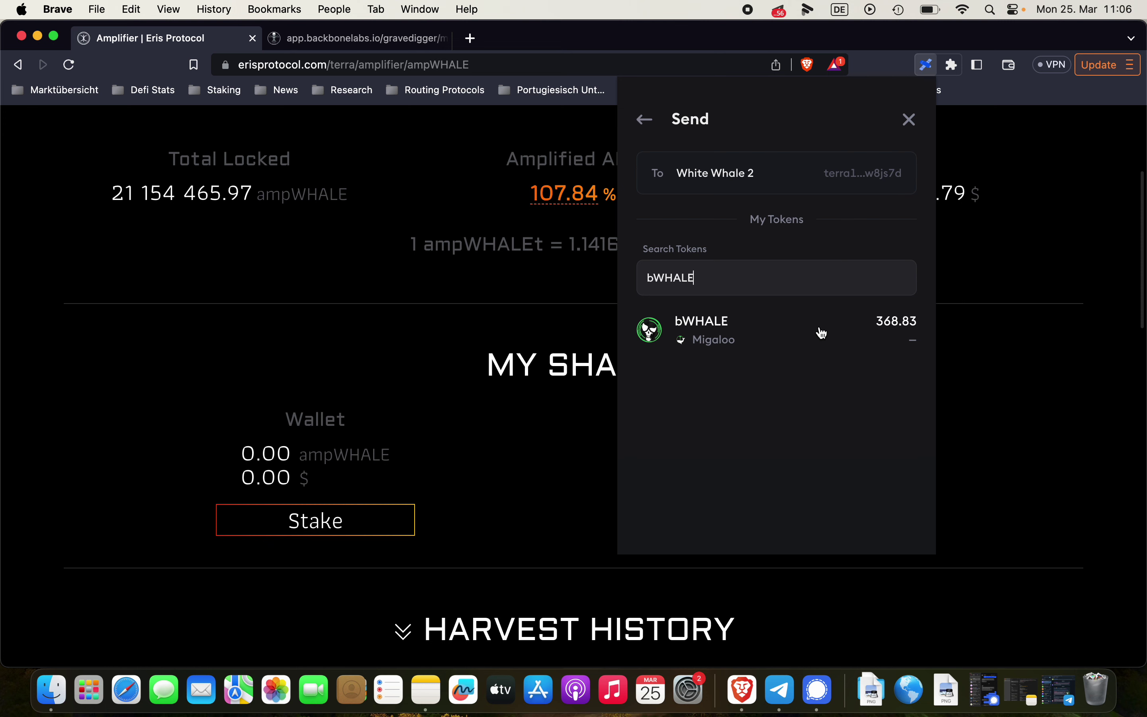
pyautogui.click(768, 337)
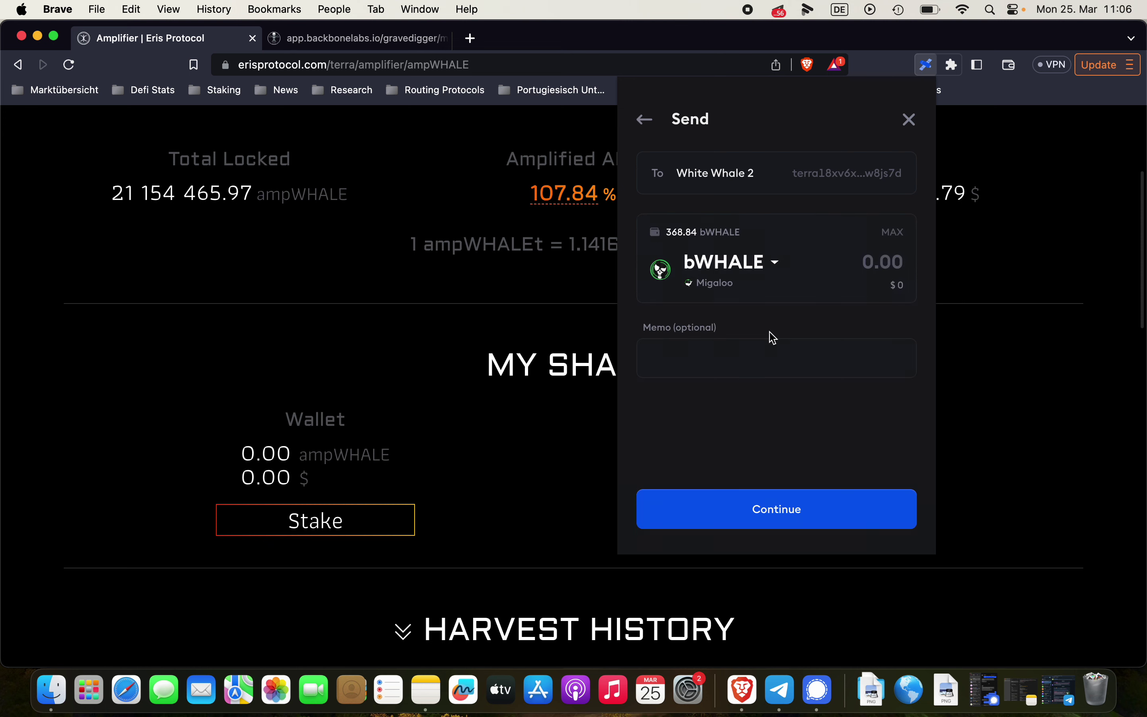
# Enter 10 bWHALE and submit the IBC transfer to Terra
pyautogui.click(833, 266)
pyautogui.write('10')
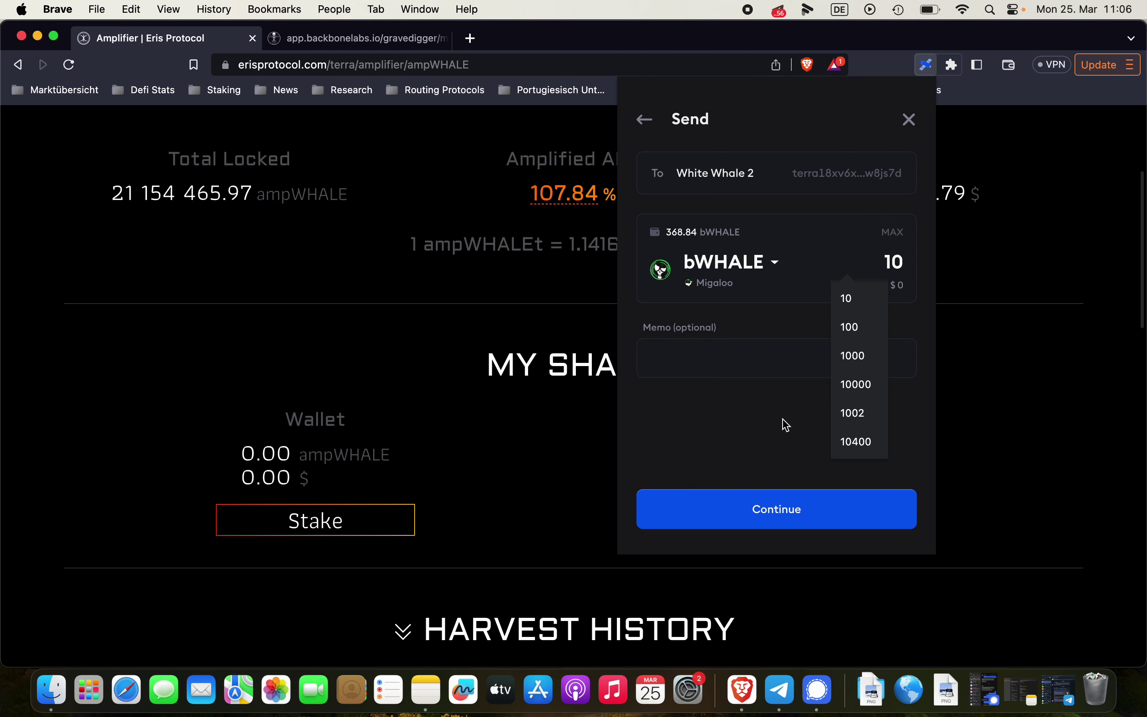
pyautogui.click(730, 520)
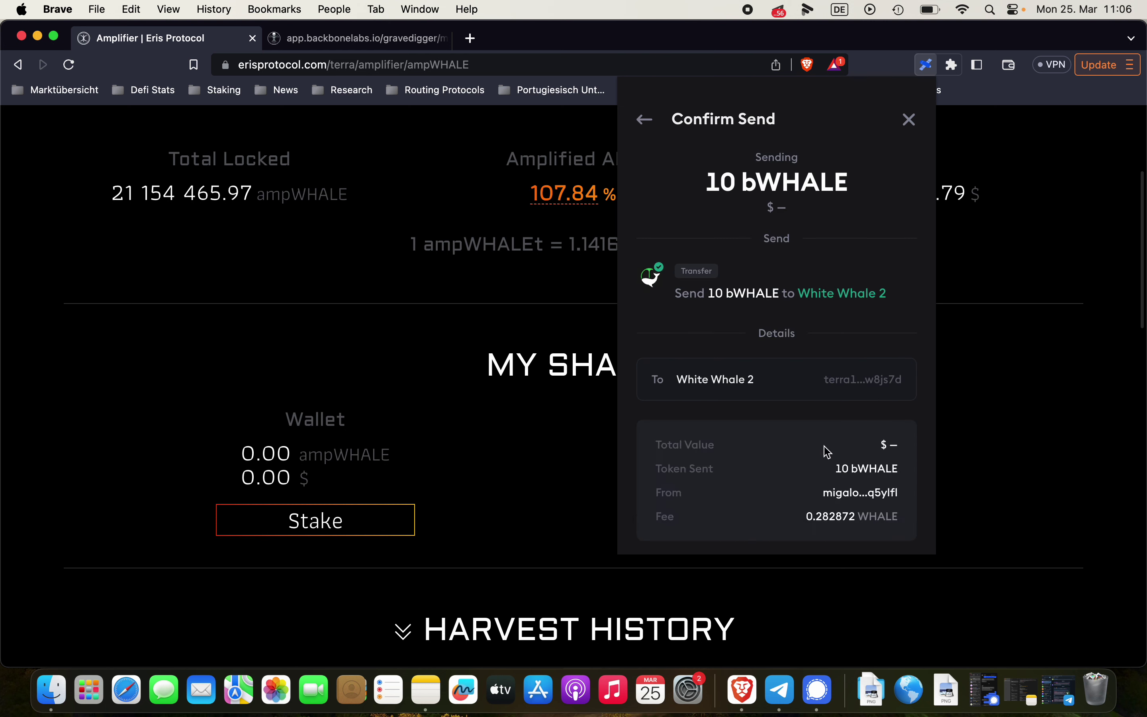
pyautogui.scroll(-3, 849, 383)
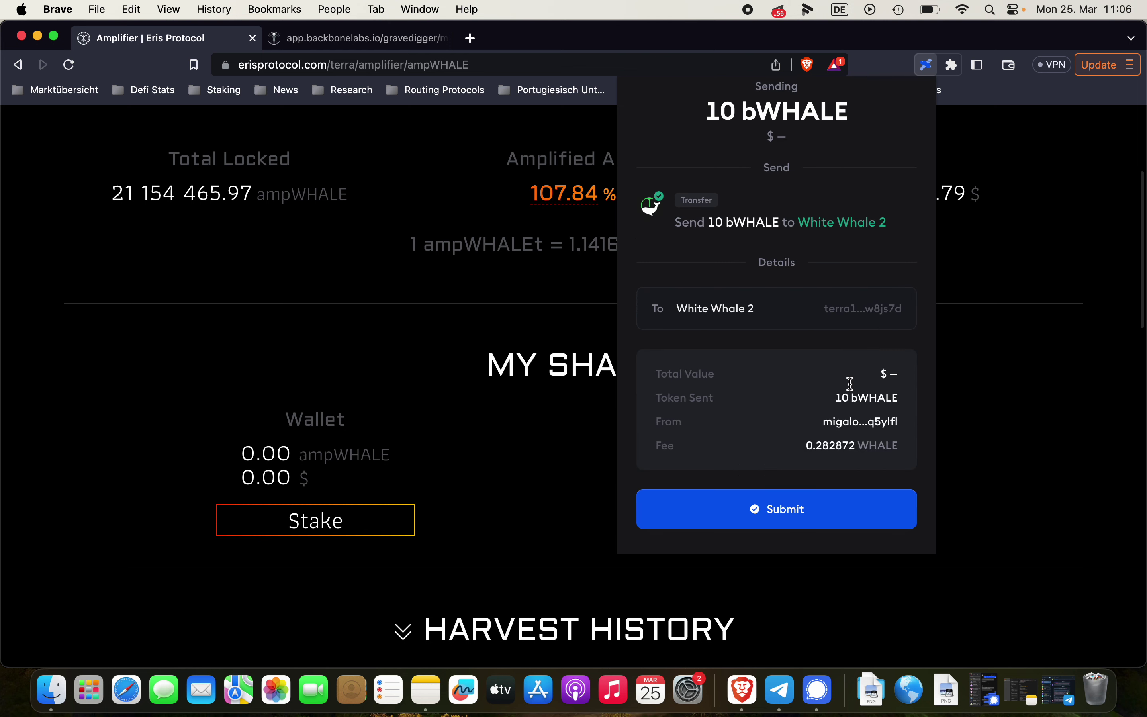
pyautogui.click(806, 507)
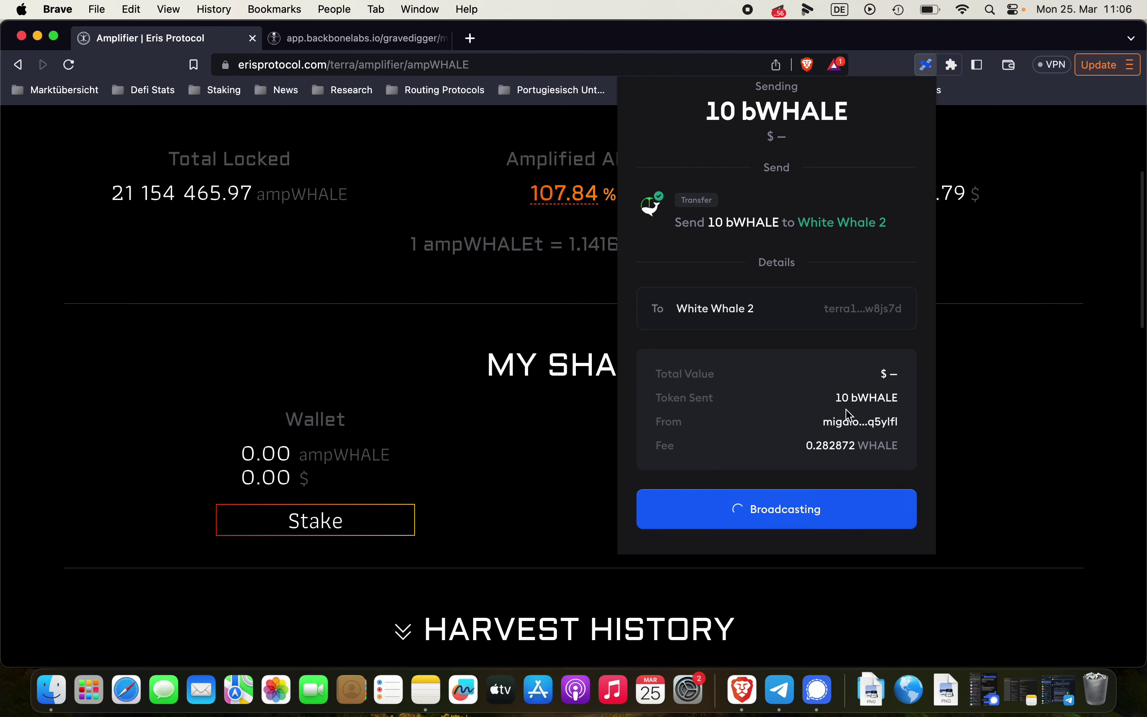
pyautogui.scroll(1, 856, 398)
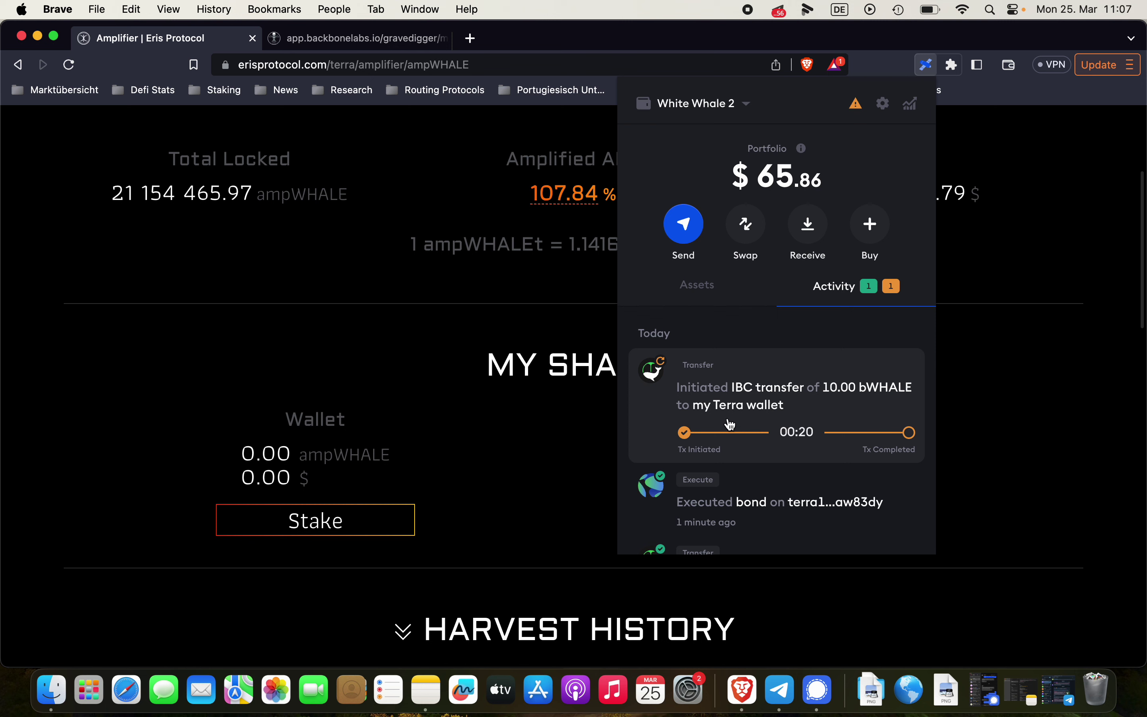
# Confirm bWHALE now reads 358.83, then close the wallet to reveal the ampWHALE Amplifier page
pyautogui.click(694, 289)
pyautogui.scroll(-5, 759, 436)
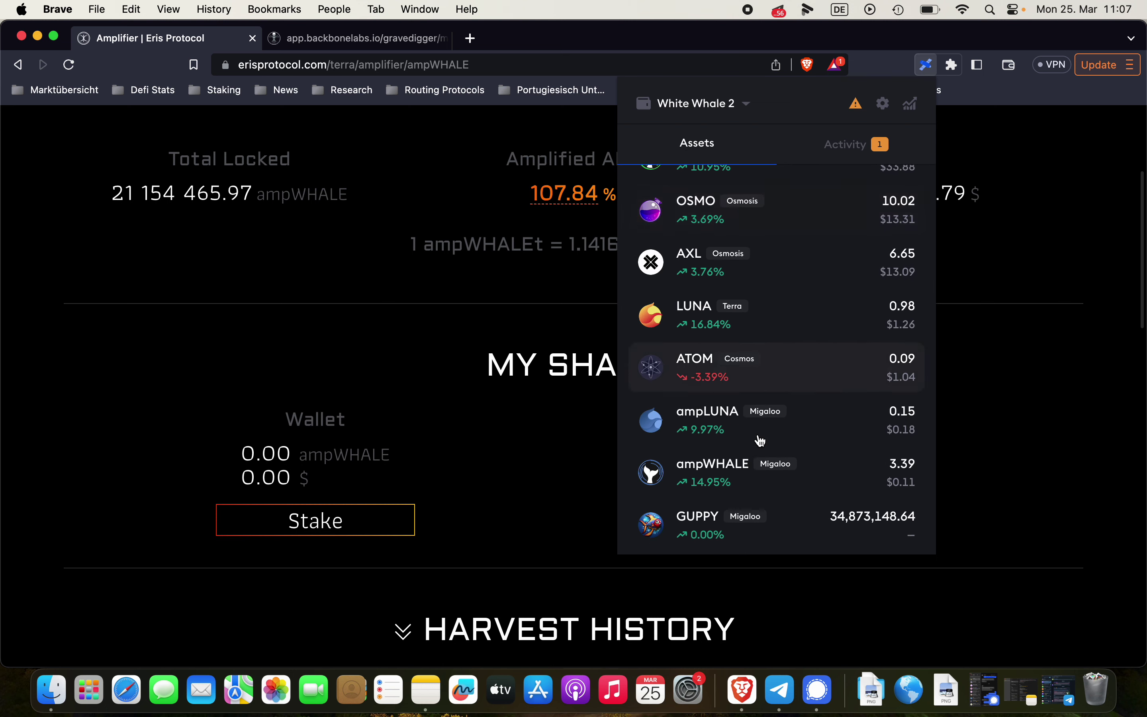
pyautogui.scroll(-5, 760, 441)
pyautogui.click(814, 404)
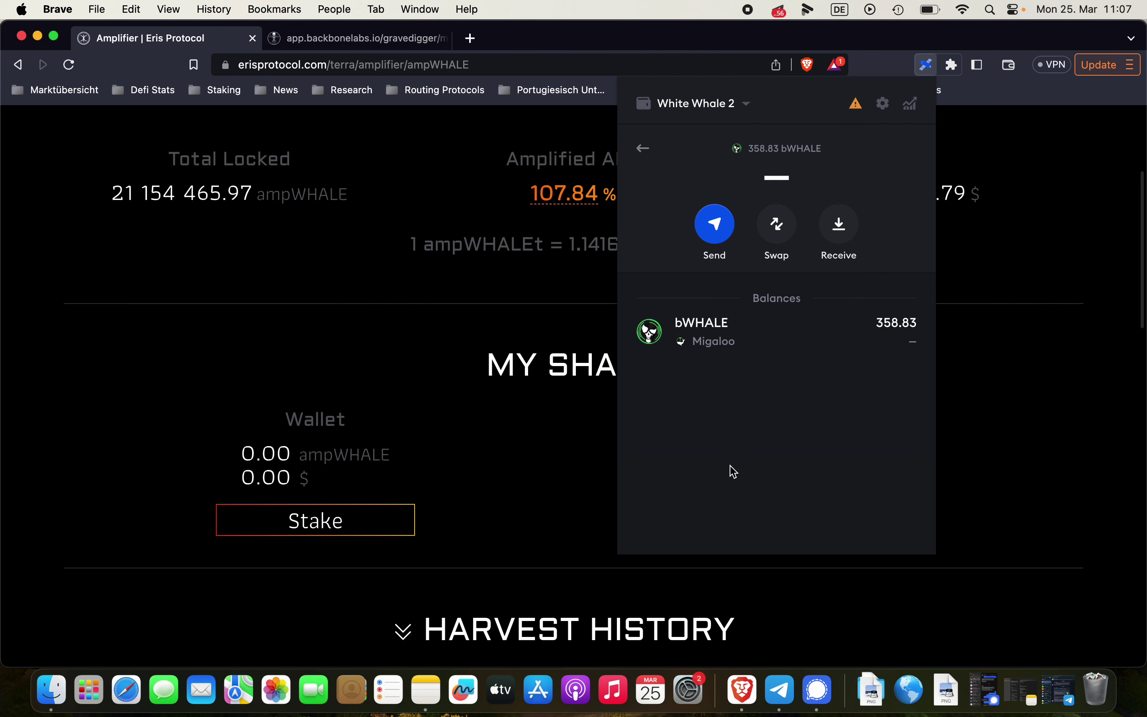
pyautogui.click(643, 148)
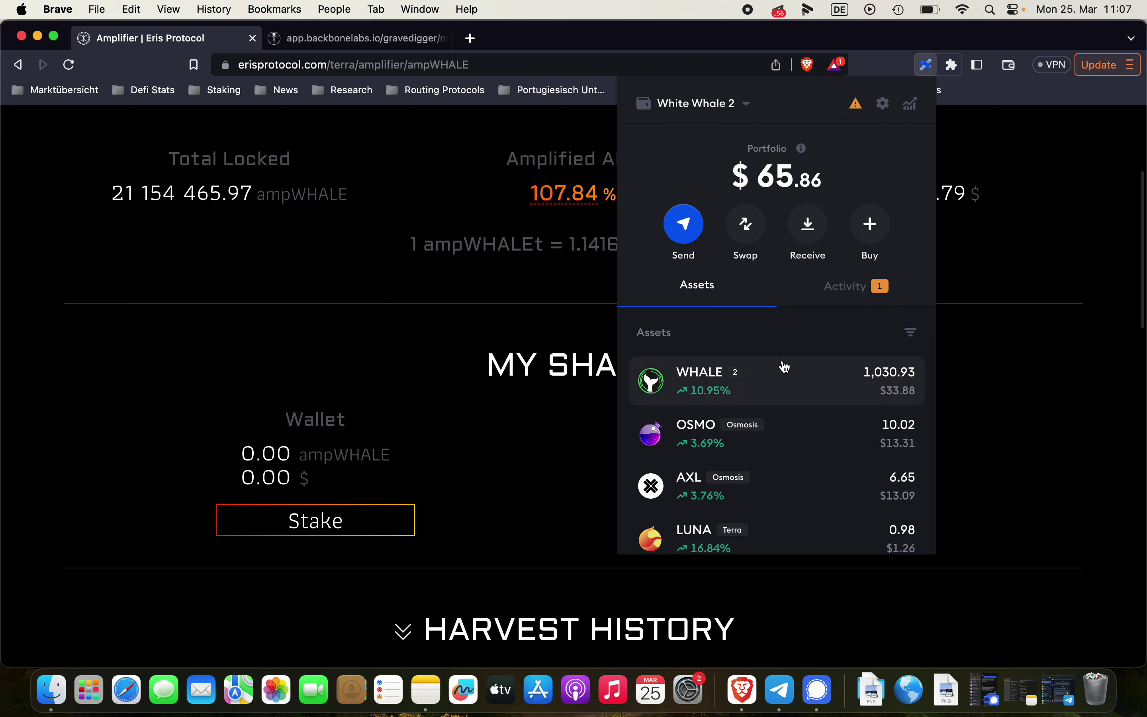
pyautogui.scroll(-6, 810, 473)
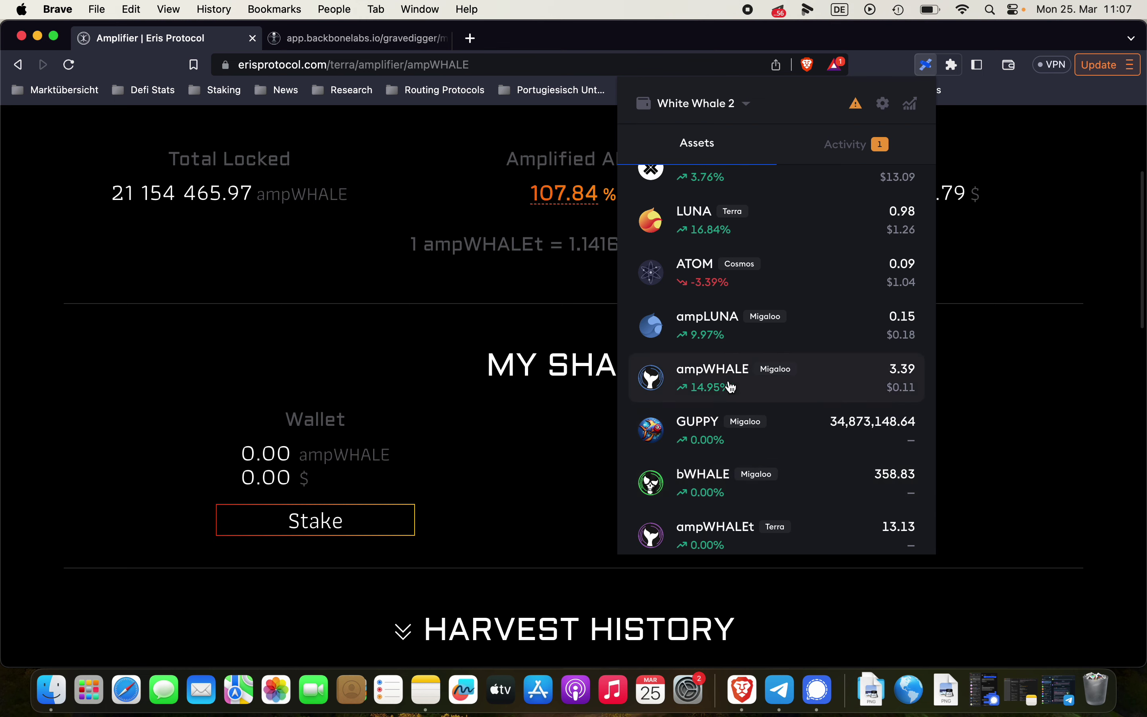
pyautogui.click(540, 436)
pyautogui.scroll(5, 566, 308)
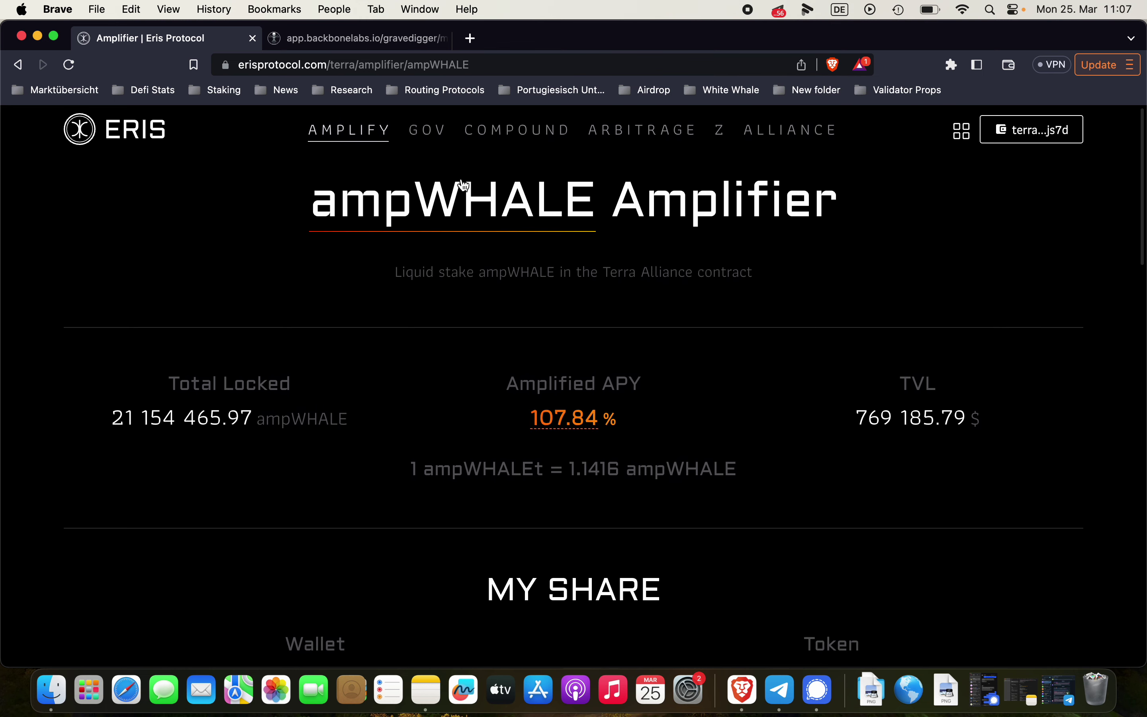
# Switch to the boneWHALE Amplifier and check the 10.00 boneWHALE wallet balance
pyautogui.click(453, 192)
pyautogui.click(454, 349)
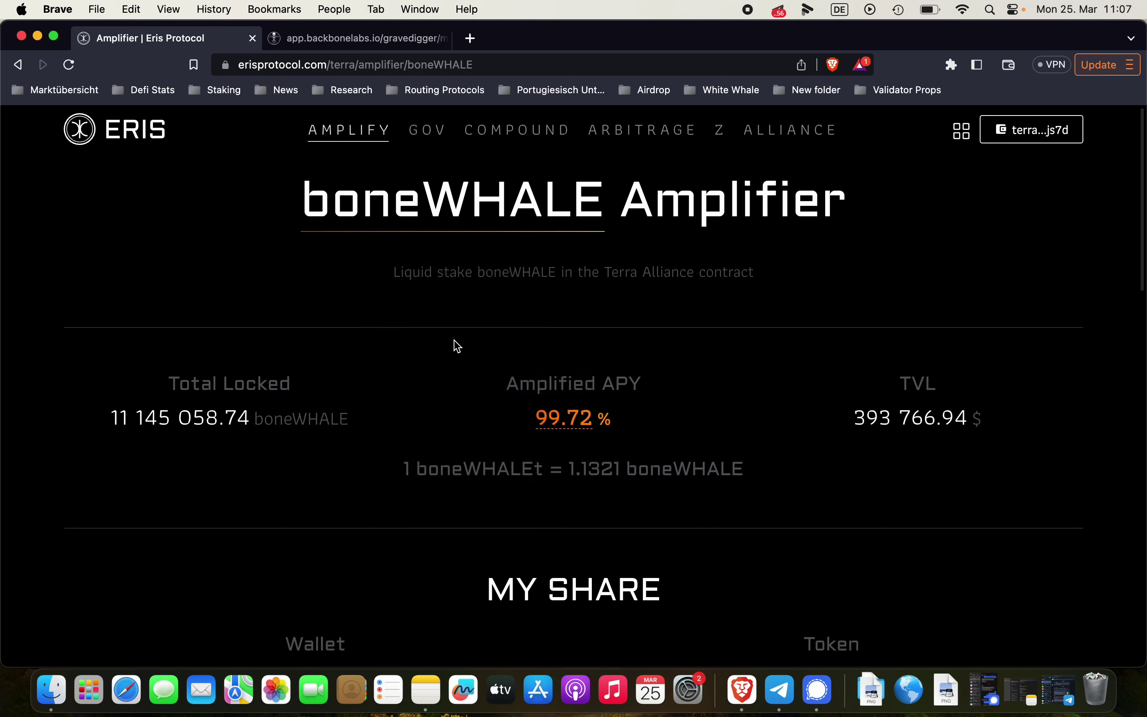
pyautogui.scroll(-2, 639, 374)
pyautogui.scroll(-1, 640, 365)
pyautogui.scroll(1, 640, 366)
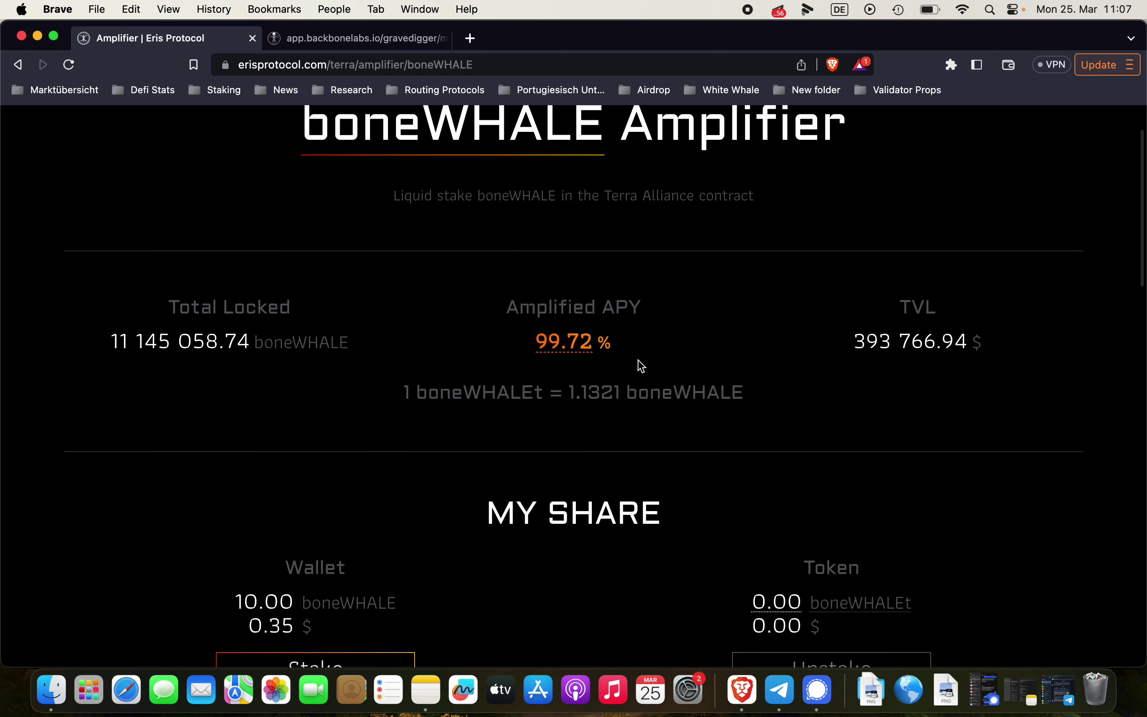
pyautogui.scroll(-3, 640, 366)
pyautogui.moveTo(229, 507); pyautogui.dragTo(292, 511)
pyautogui.scroll(2, 429, 451)
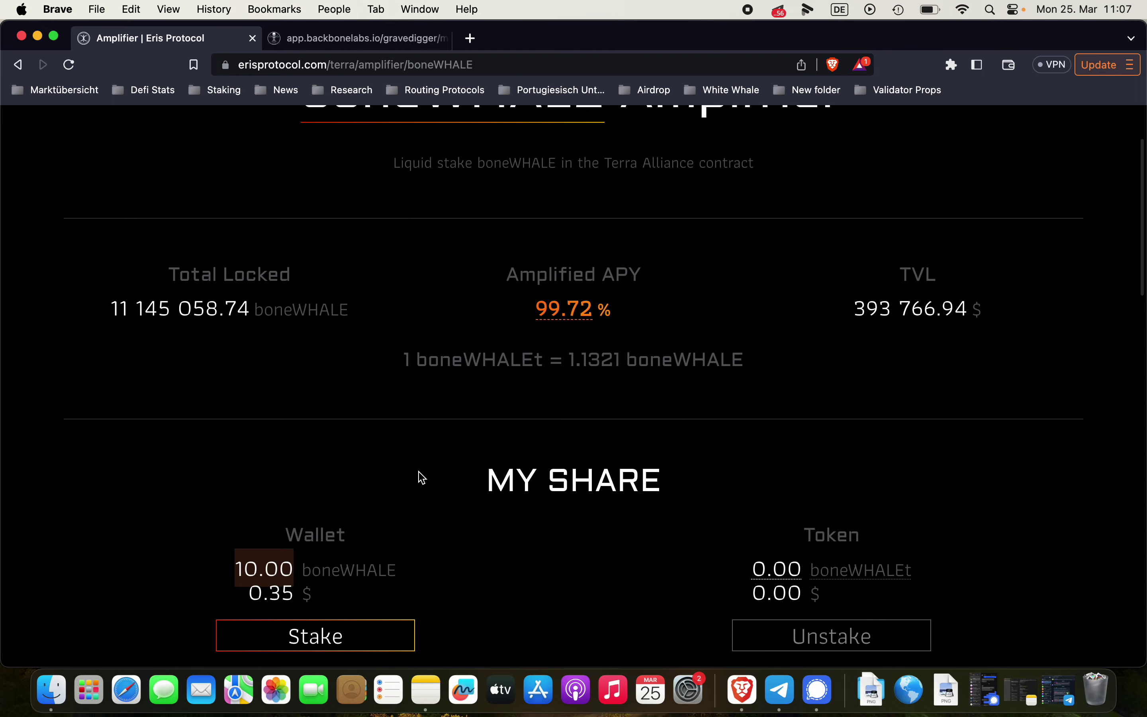
# Stake the full 10 boneWHALE at Max and approve the transaction in Station
pyautogui.click(318, 637)
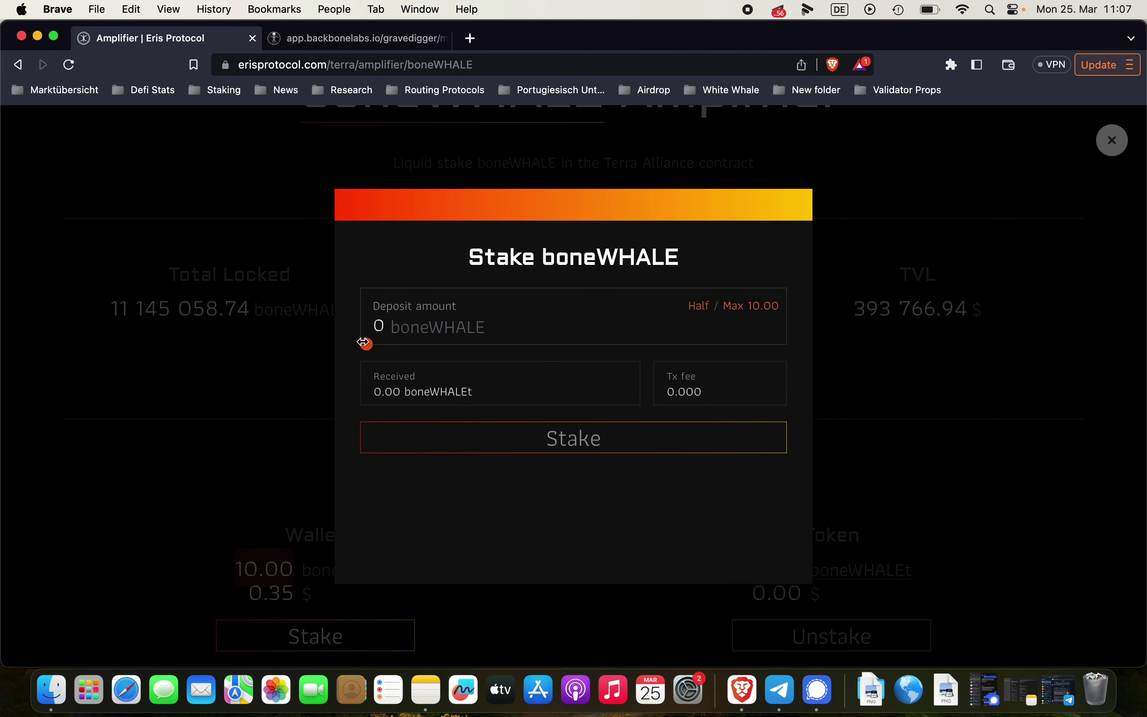
pyautogui.moveTo(367, 344); pyautogui.dragTo(840, 344)
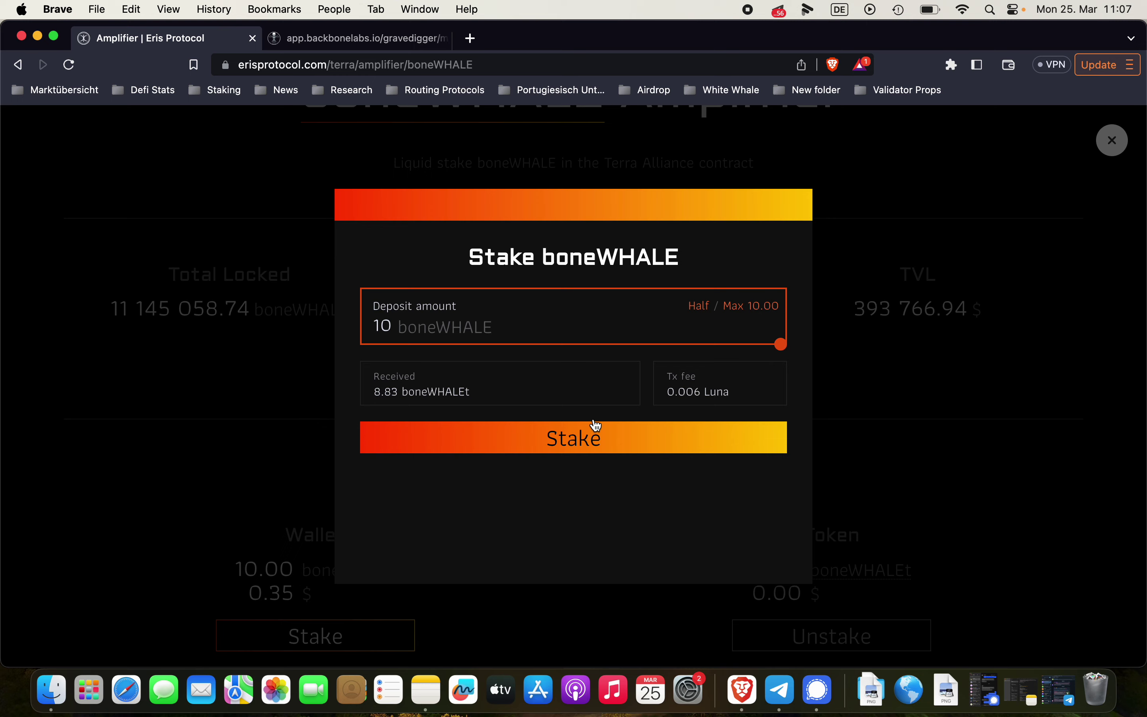
pyautogui.click(606, 441)
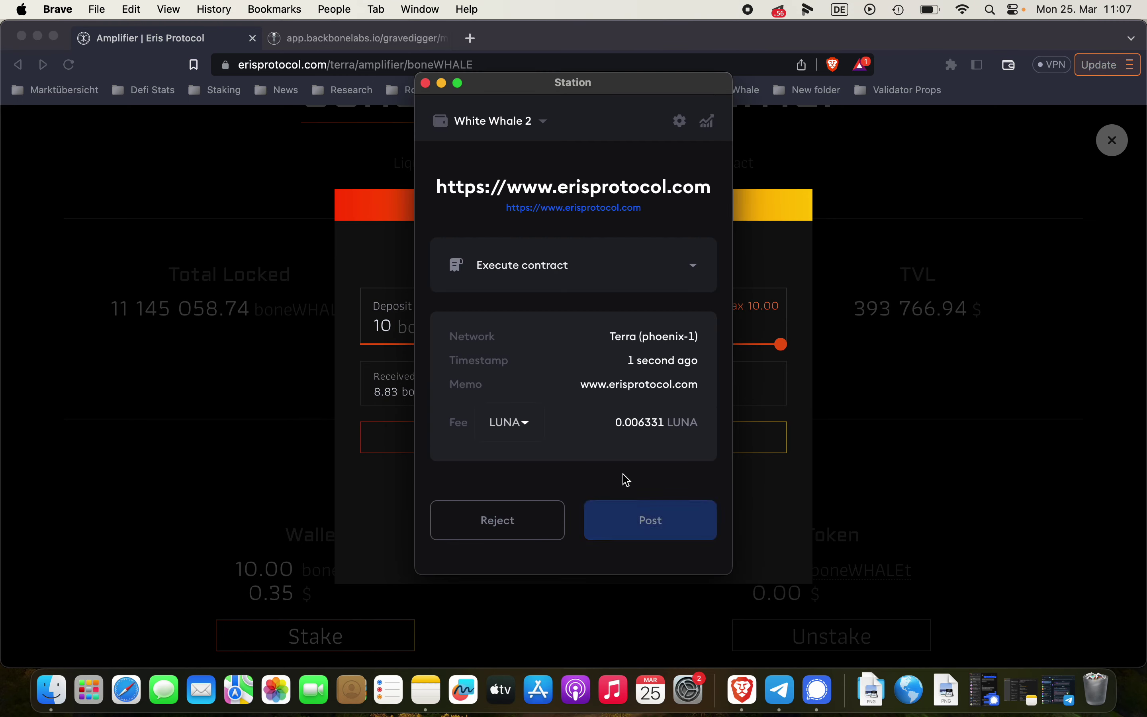
pyautogui.click(630, 527)
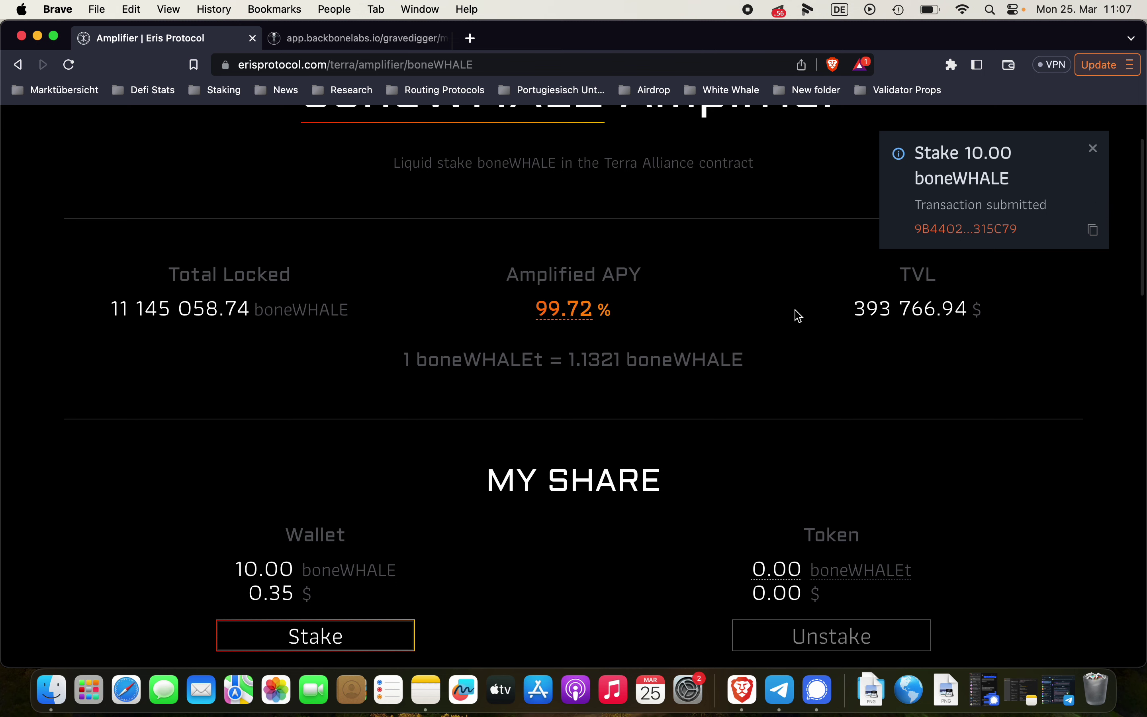
# Reopen Station Wallet and browse its $82.86 portfolio
pyautogui.click(953, 67)
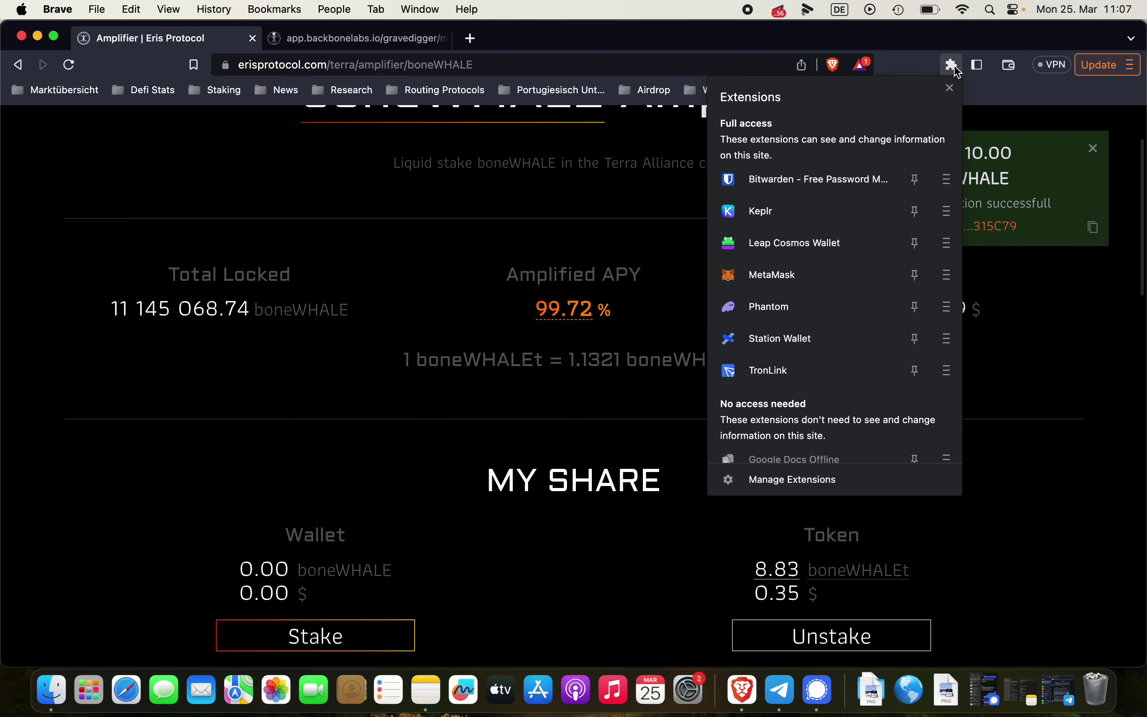
pyautogui.click(789, 338)
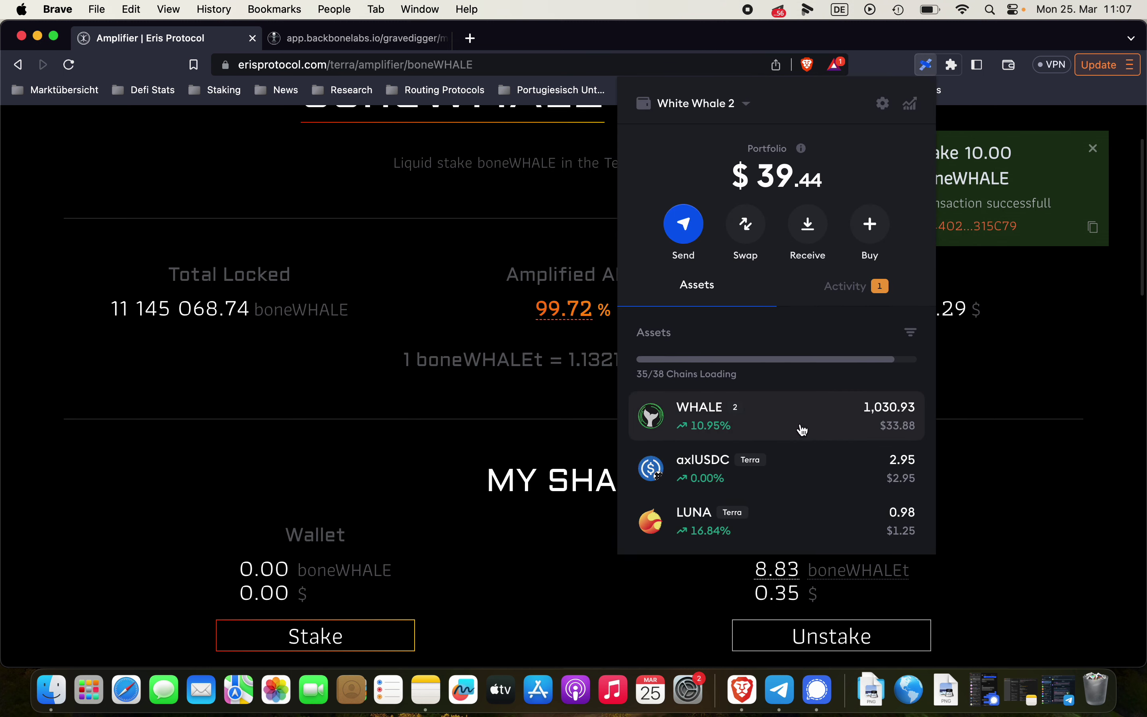
pyautogui.scroll(-10, 810, 434)
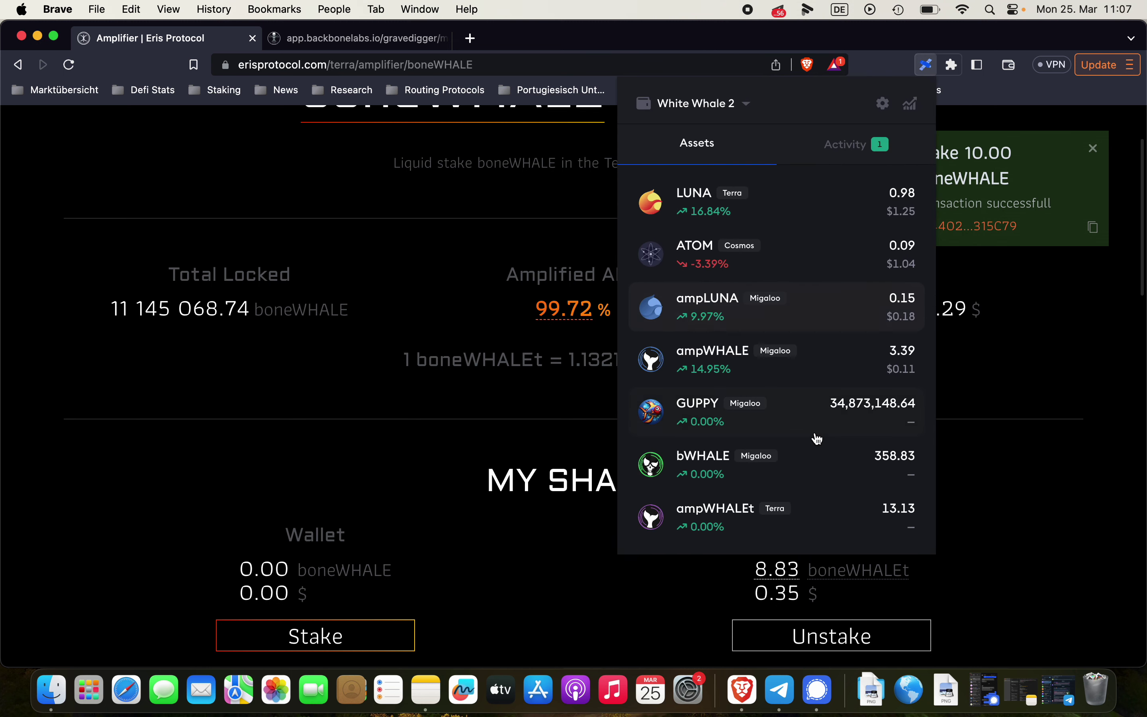
pyautogui.scroll(-3, 817, 438)
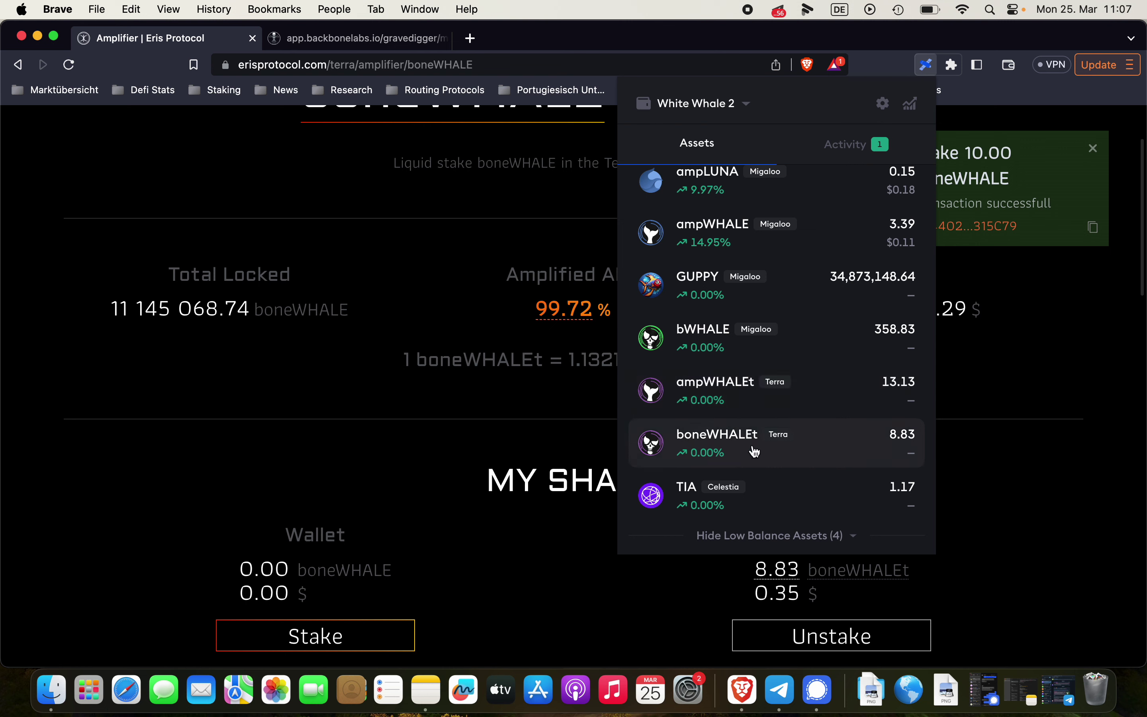
pyautogui.moveTo(563, 324)
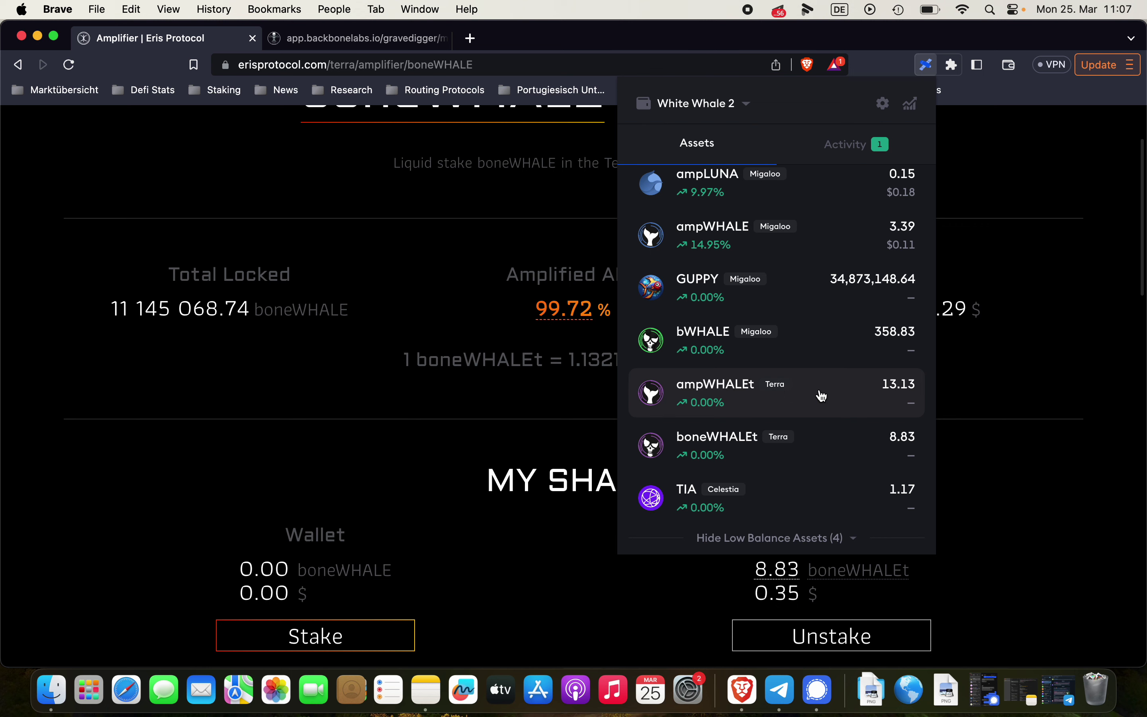
pyautogui.scroll(5, 821, 396)
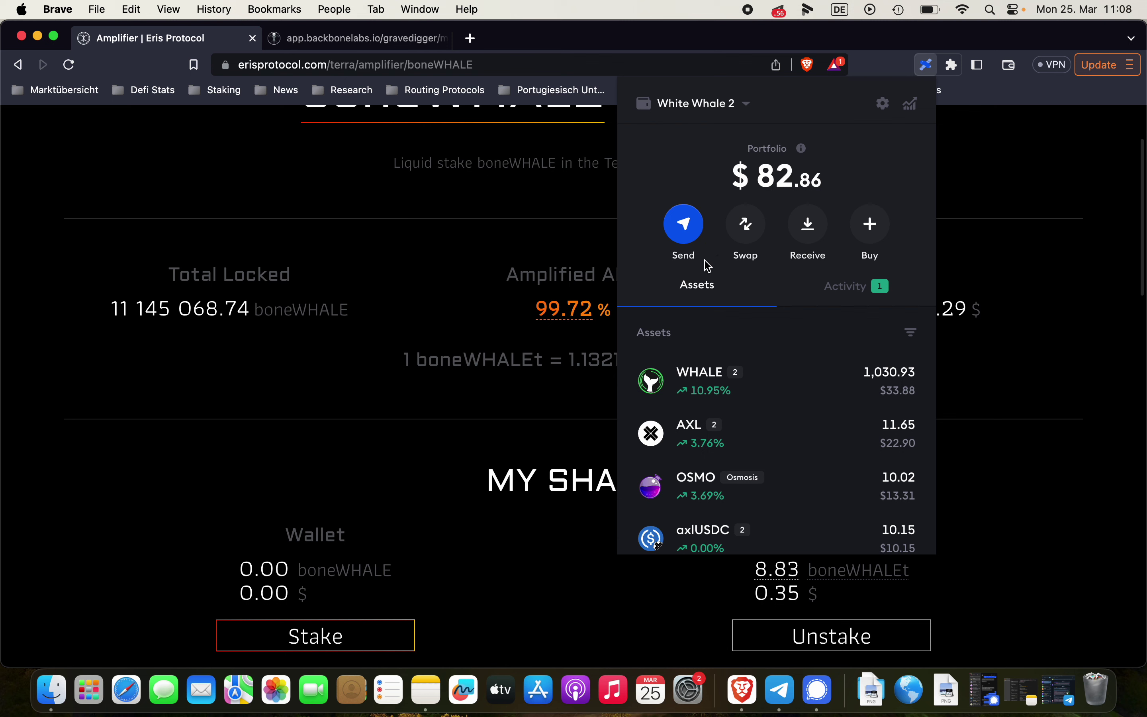
# Copy the Migaloo receiving address found by searching 'mi', then close the receive view
pyautogui.click(809, 235)
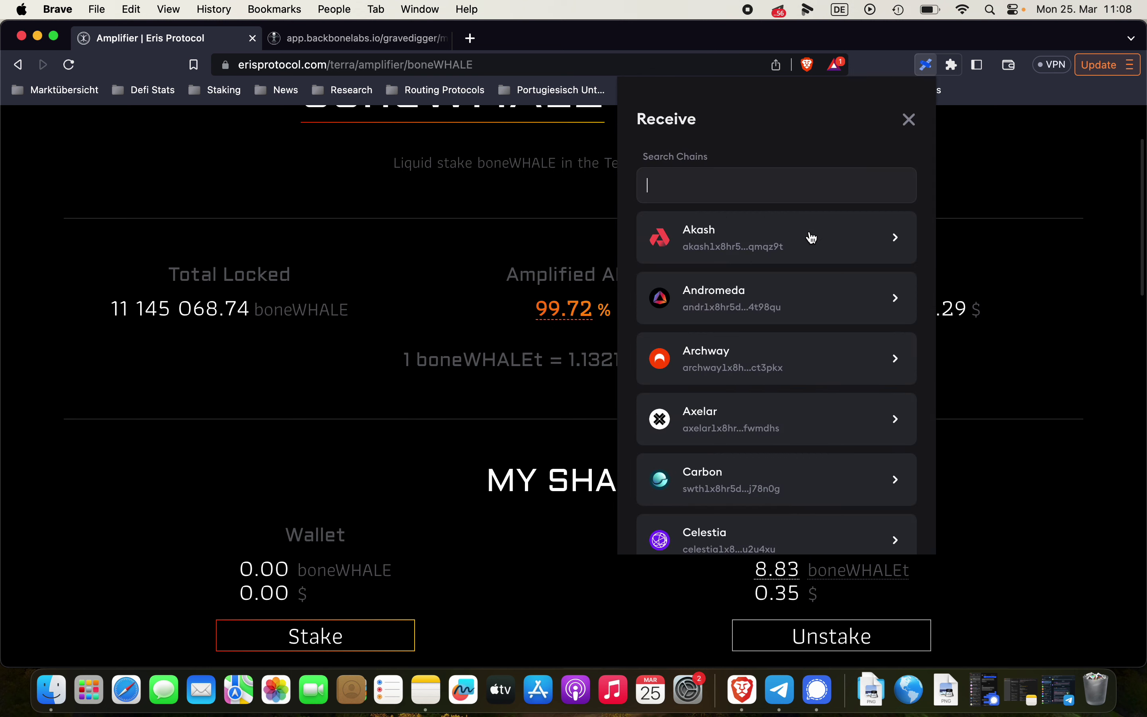
pyautogui.write('mig')
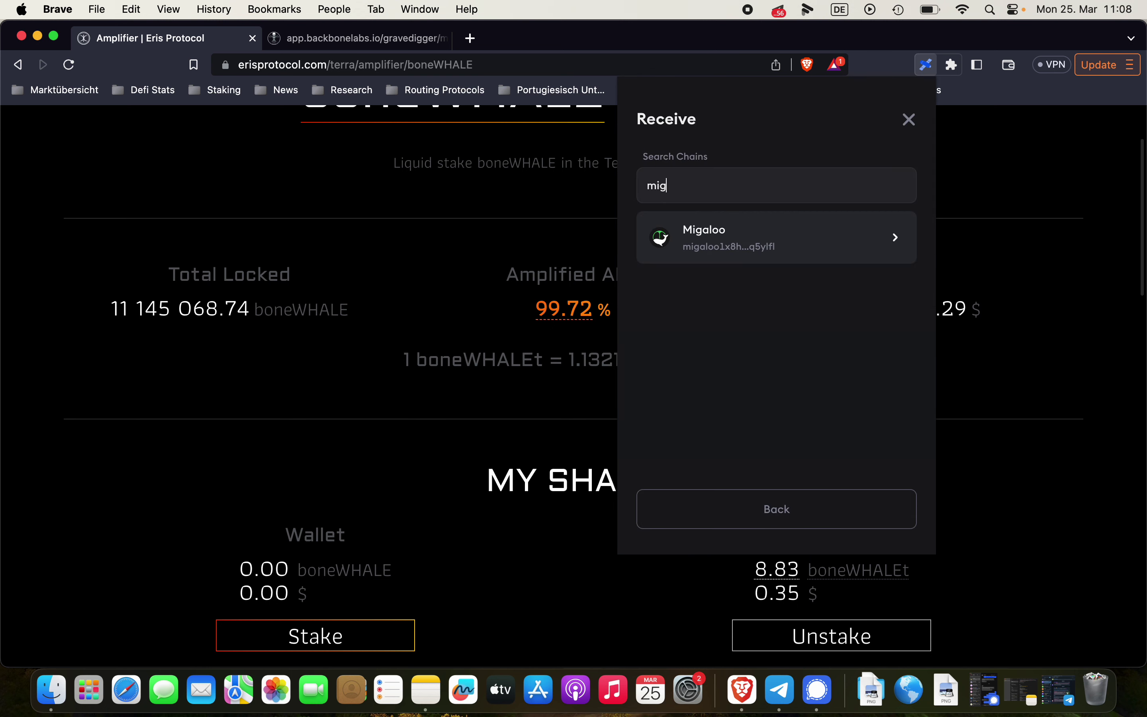
pyautogui.click(732, 246)
pyautogui.click(863, 361)
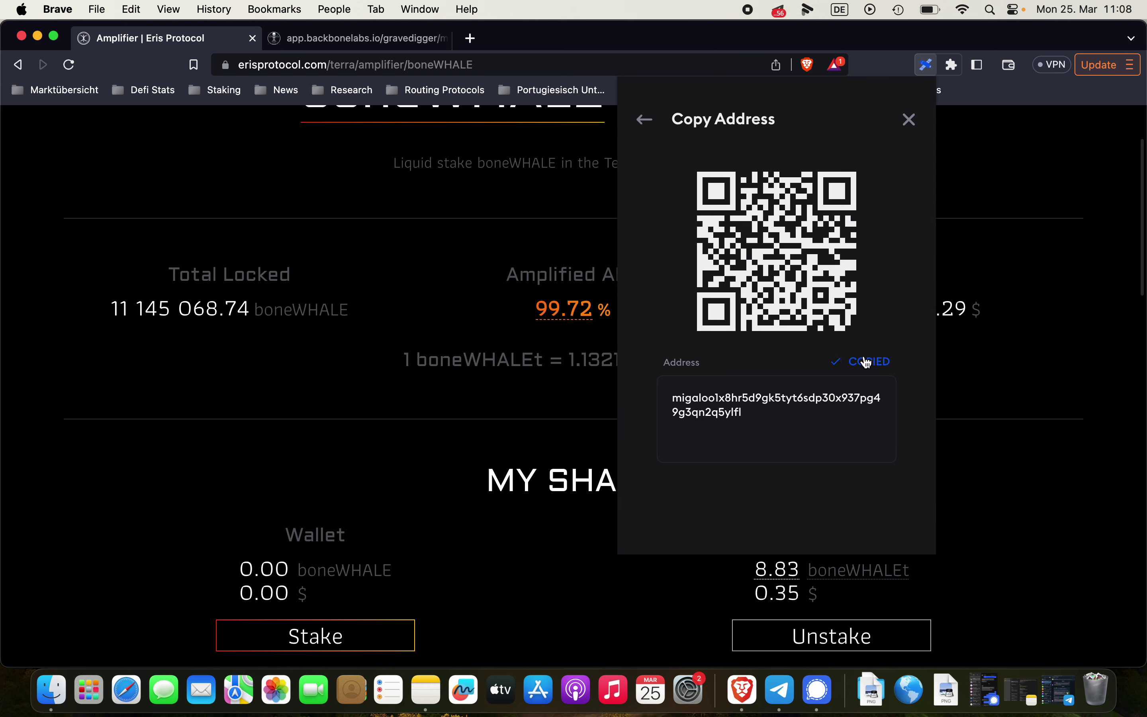
pyautogui.click(635, 119)
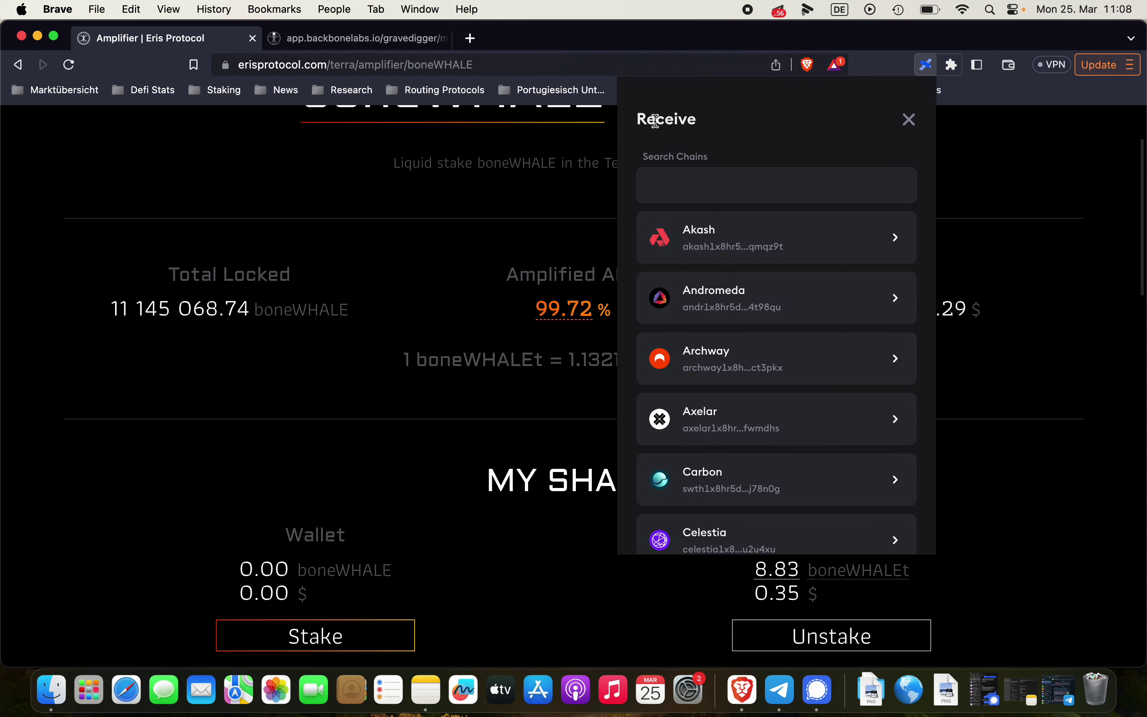
pyautogui.click(908, 119)
pyautogui.scroll(-10, 759, 379)
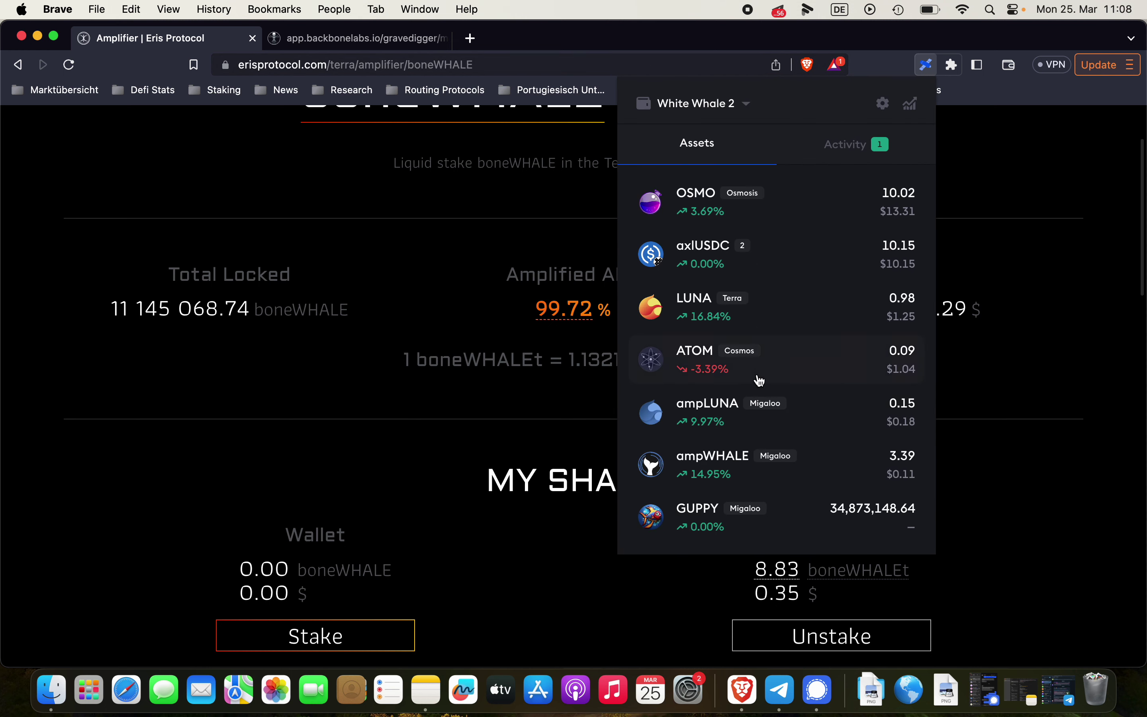
# Start an ampWHALEt send to the pasted Migaloo address, with ampWHALEt chosen as the token
pyautogui.click(749, 448)
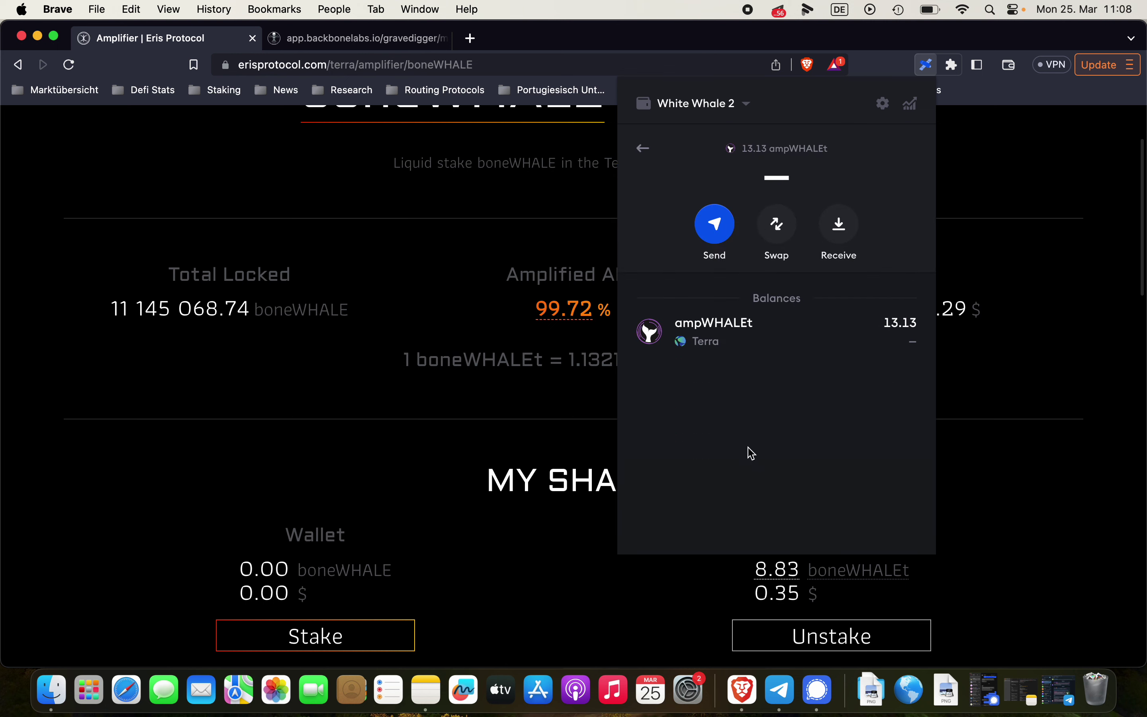
pyautogui.click(713, 230)
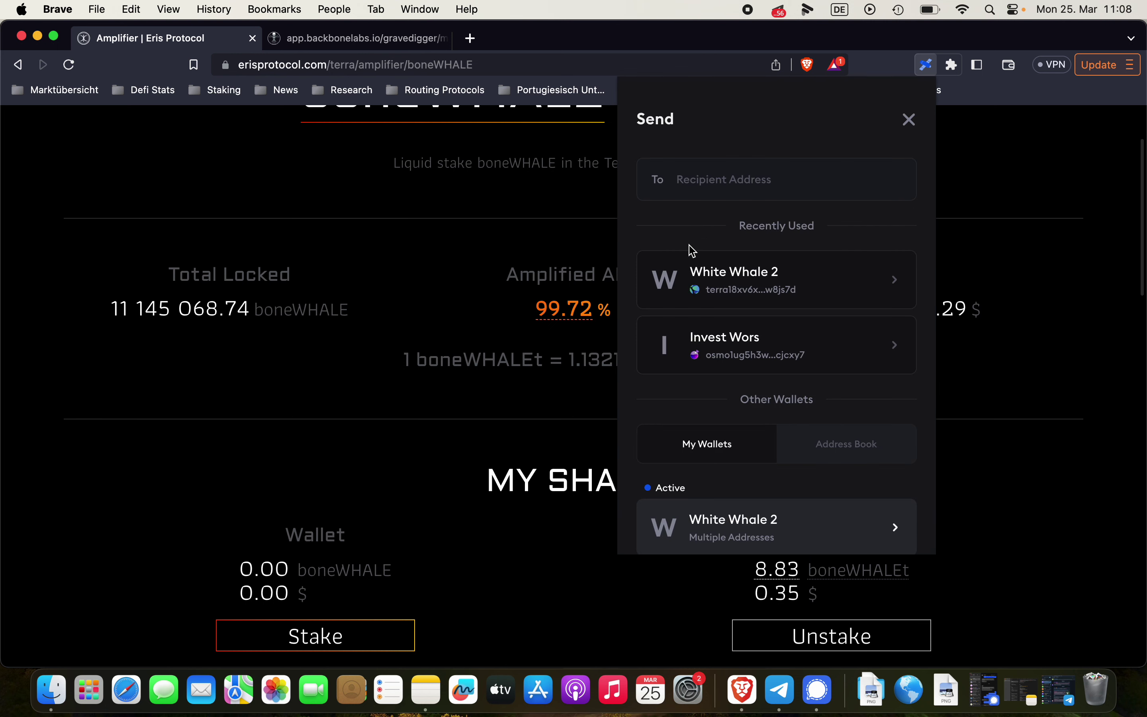
pyautogui.press('super+v')
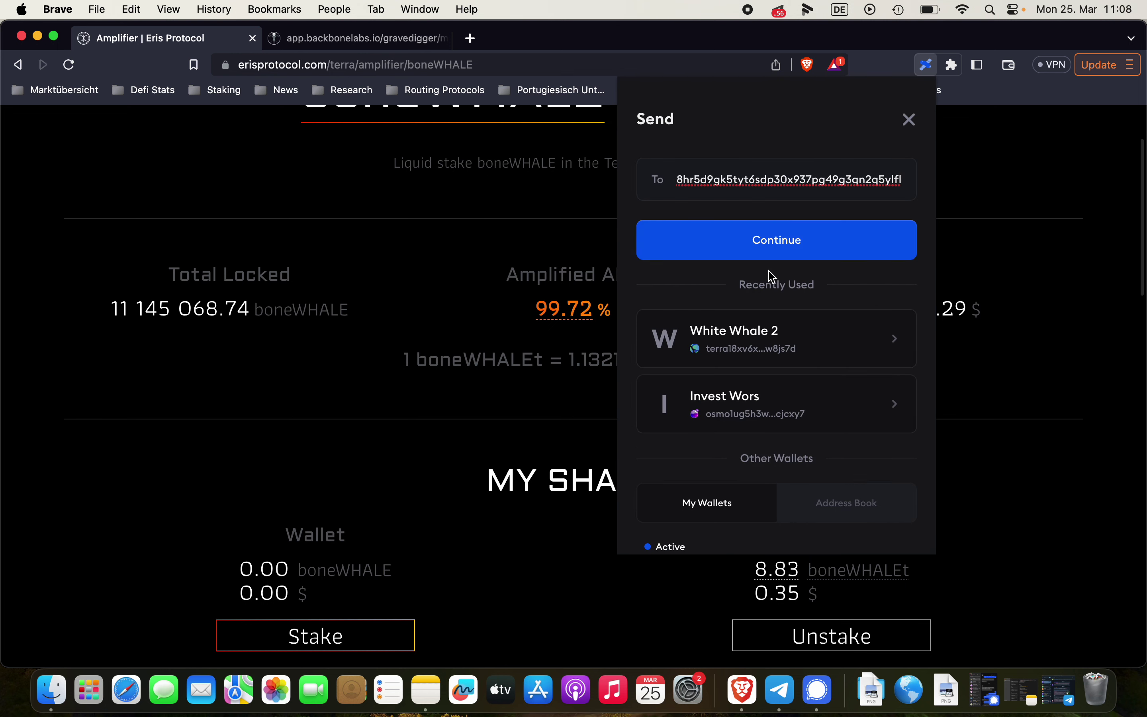
pyautogui.click(782, 245)
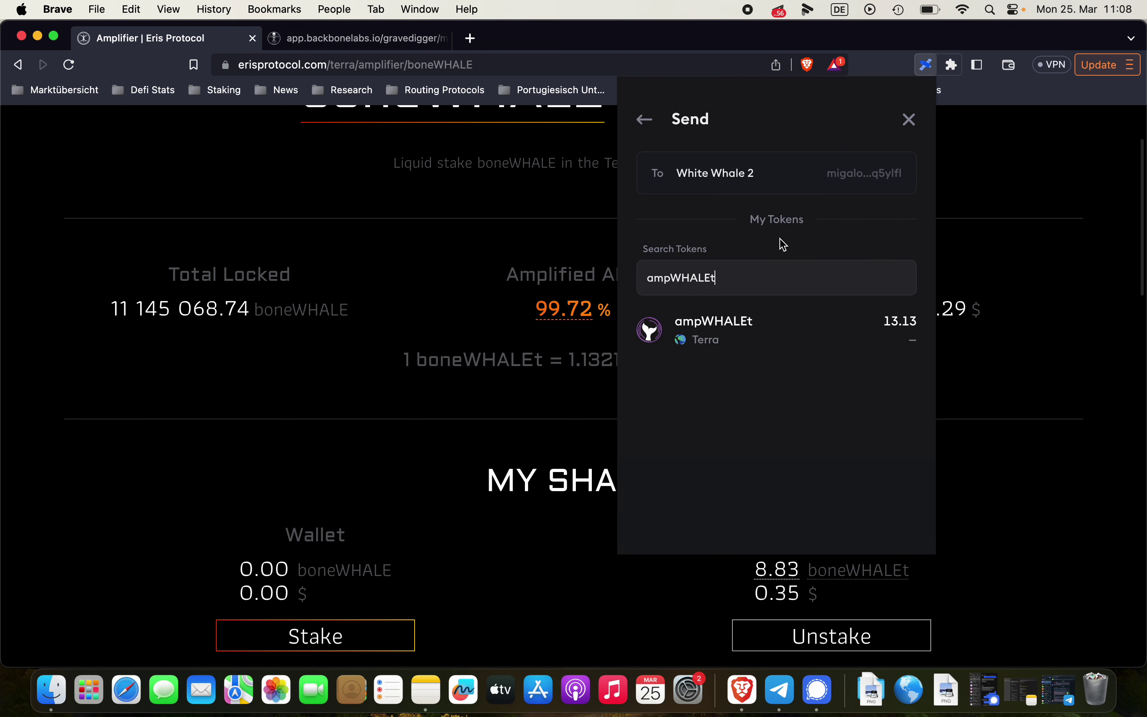
pyautogui.click(720, 343)
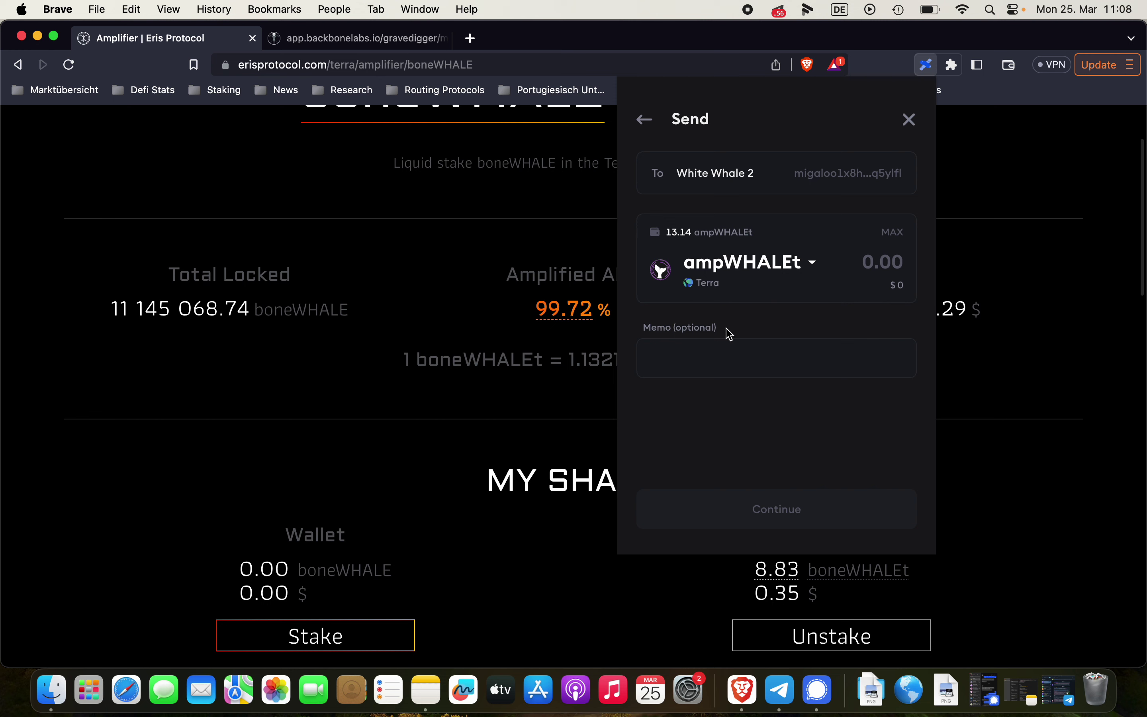
# Enter 10 ampWHALEt, submit the IBC transfer and watch it appear in the activity log
pyautogui.click(884, 261)
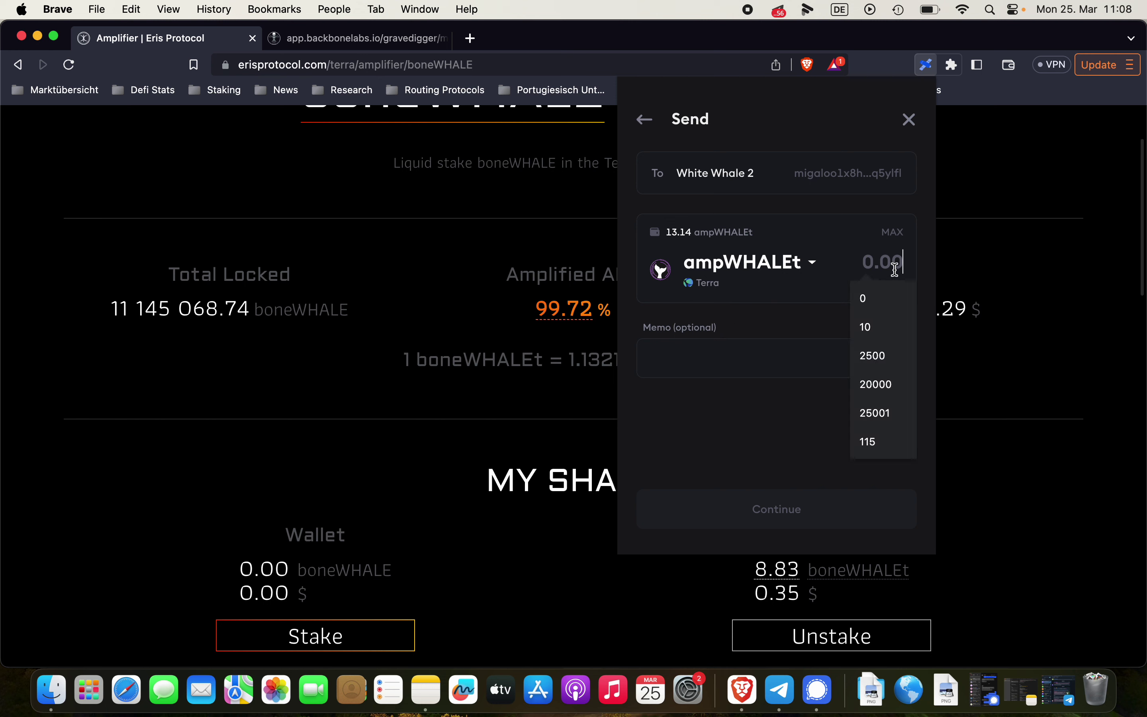
pyautogui.write('10')
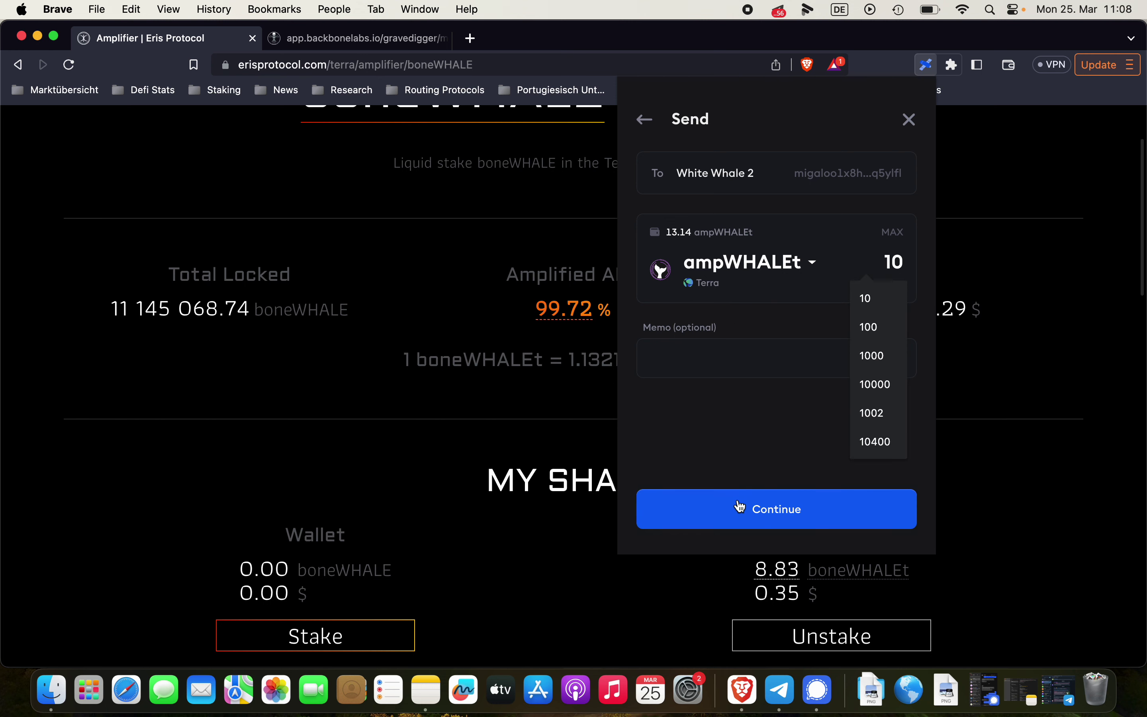
pyautogui.click(736, 503)
pyautogui.scroll(-3, 811, 472)
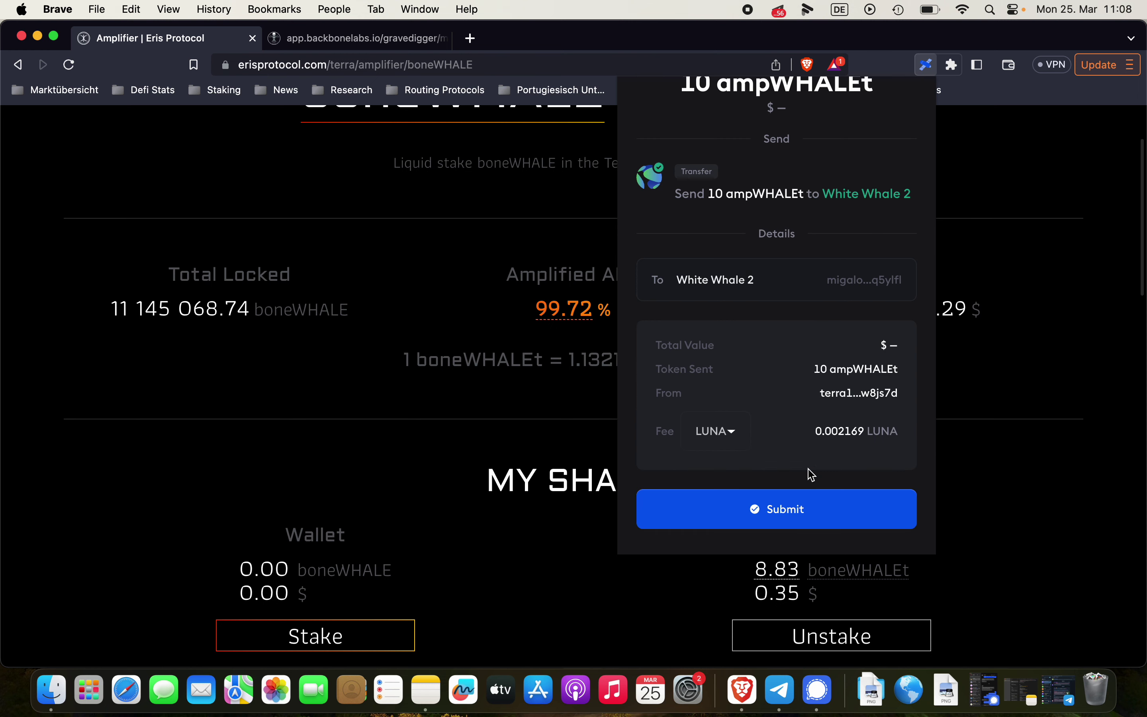
pyautogui.click(791, 510)
pyautogui.scroll(2, 834, 351)
pyautogui.scroll(-2, 834, 351)
pyautogui.scroll(1, 835, 351)
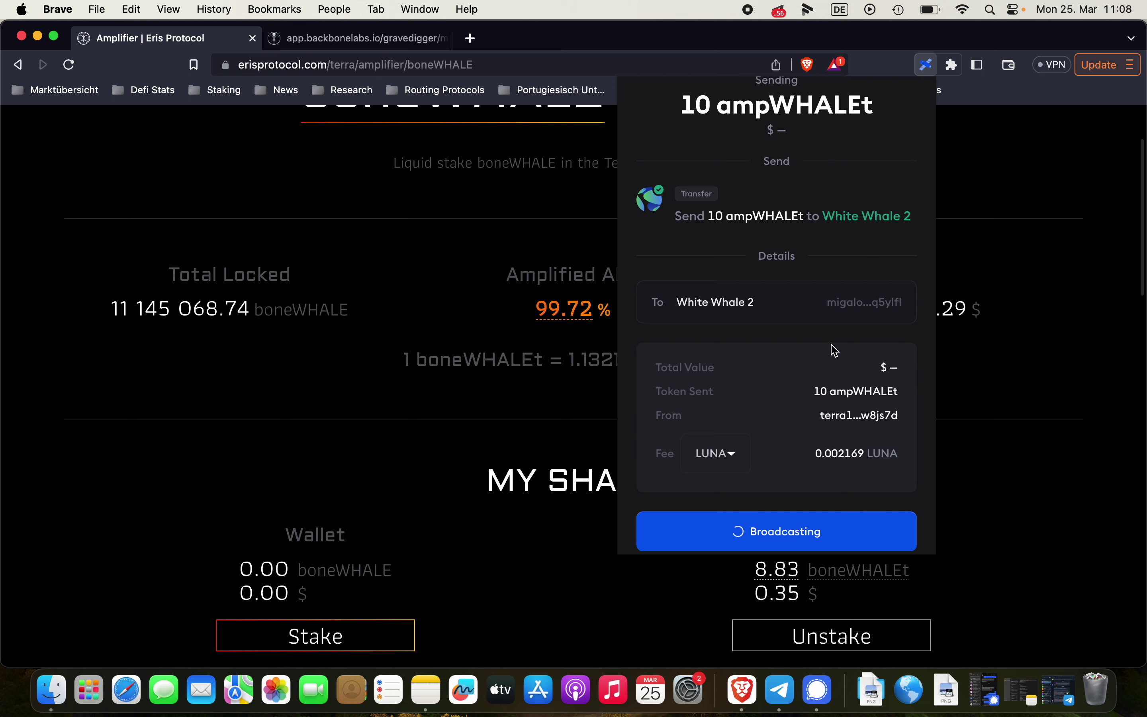
pyautogui.scroll(1, 834, 351)
pyautogui.scroll(-1, 834, 351)
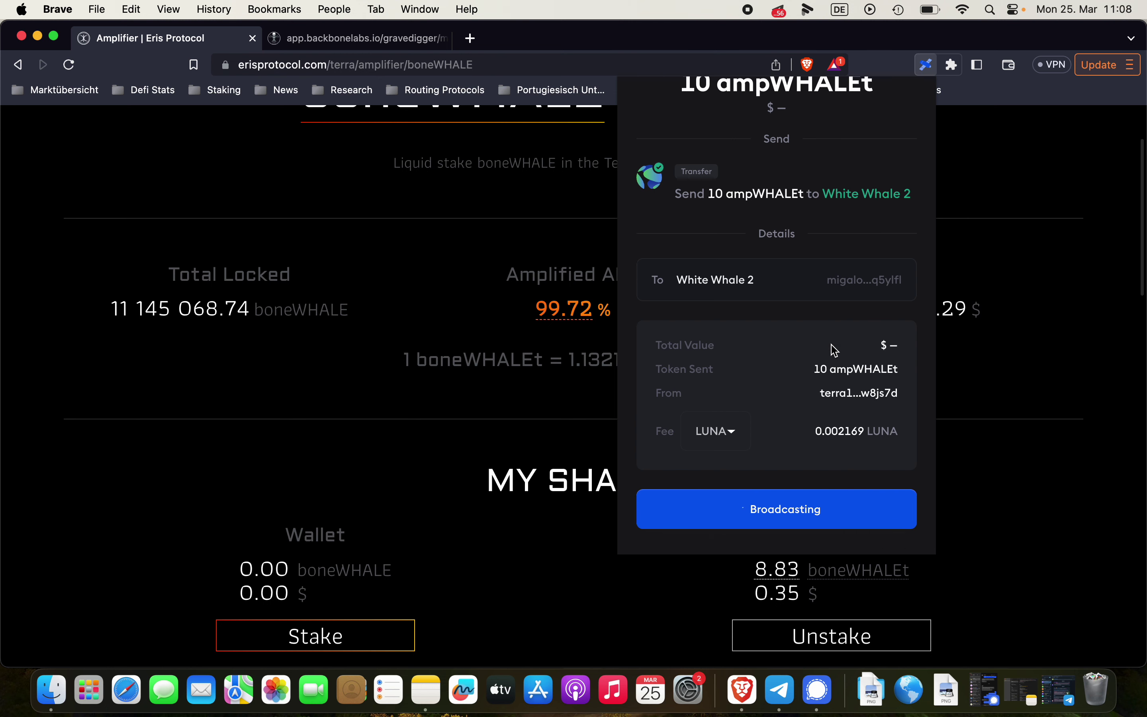
pyautogui.scroll(-1, 832, 348)
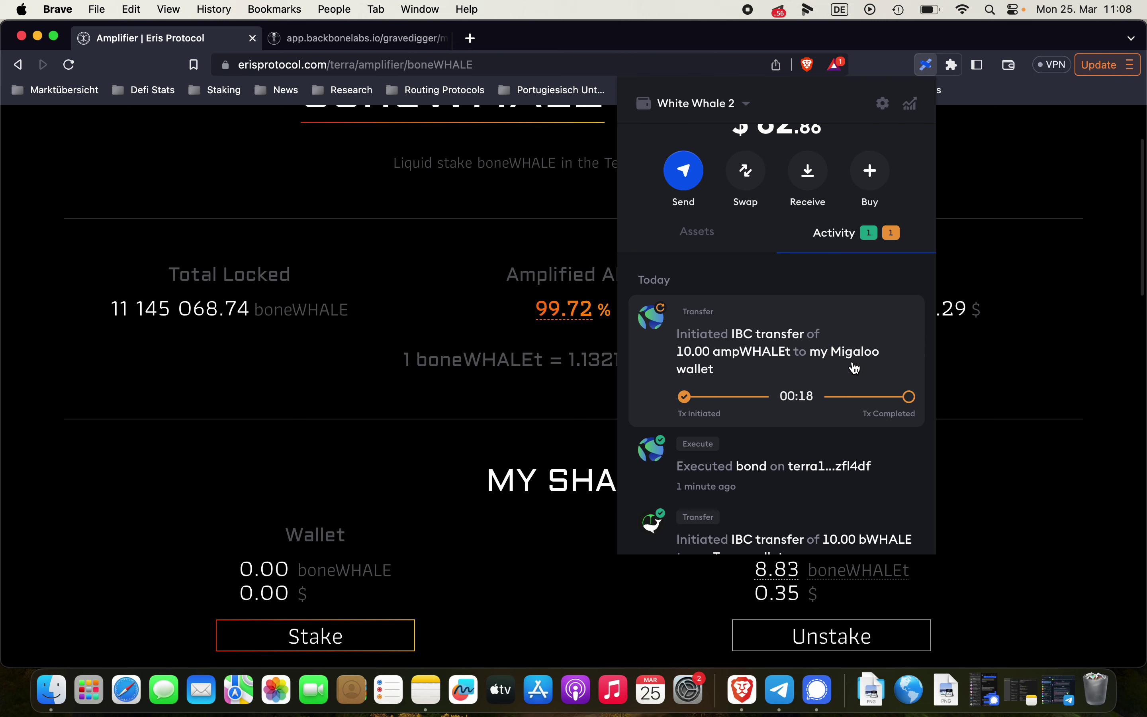
# Verify ampWHALEt shows 10.00 on Migaloo and 3.13 on Terra, then close the wallet
pyautogui.scroll(2, 840, 289)
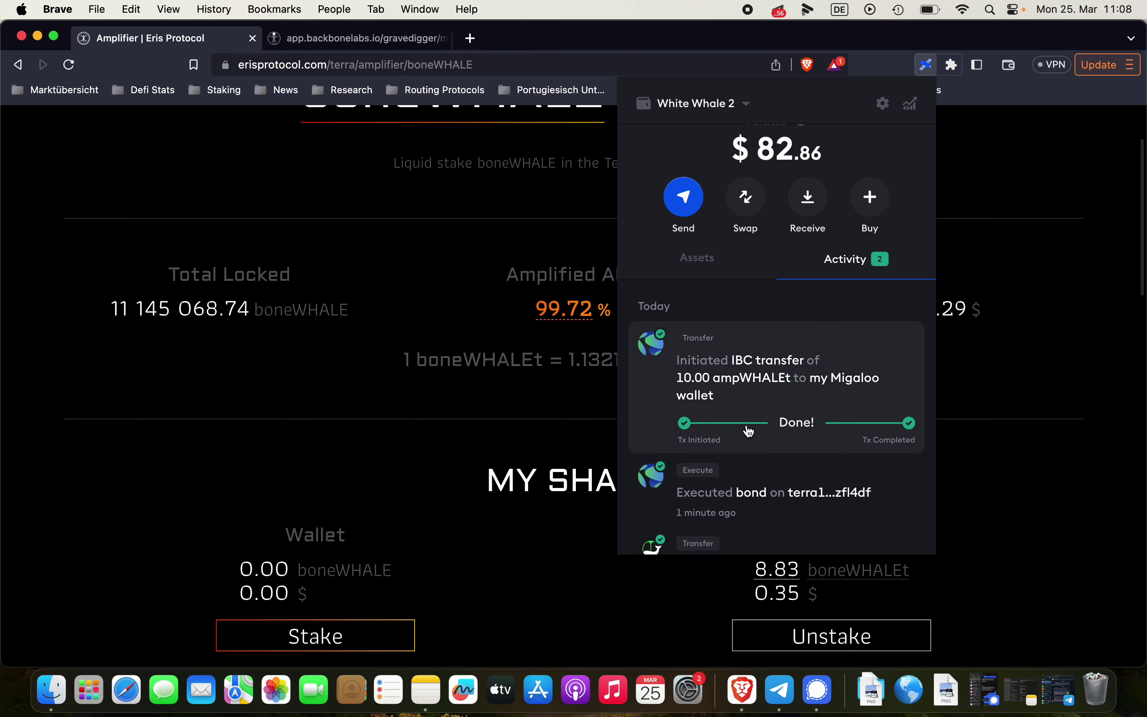
pyautogui.click(692, 262)
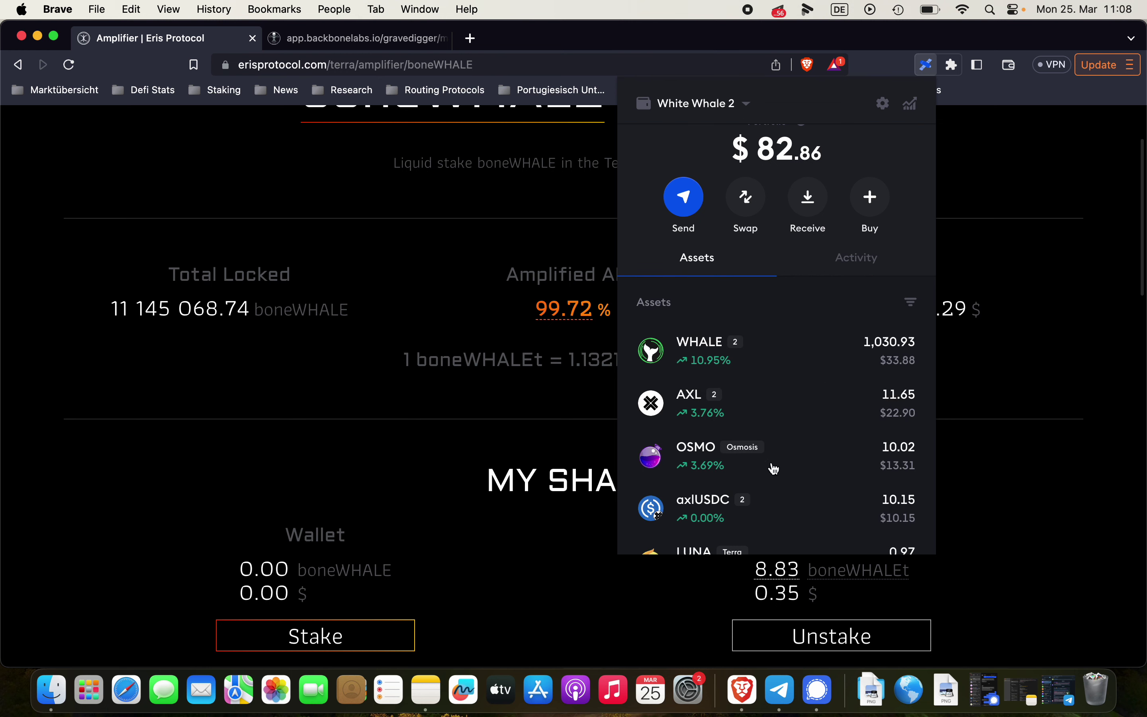
pyautogui.scroll(-8, 773, 467)
pyautogui.scroll(-3, 773, 468)
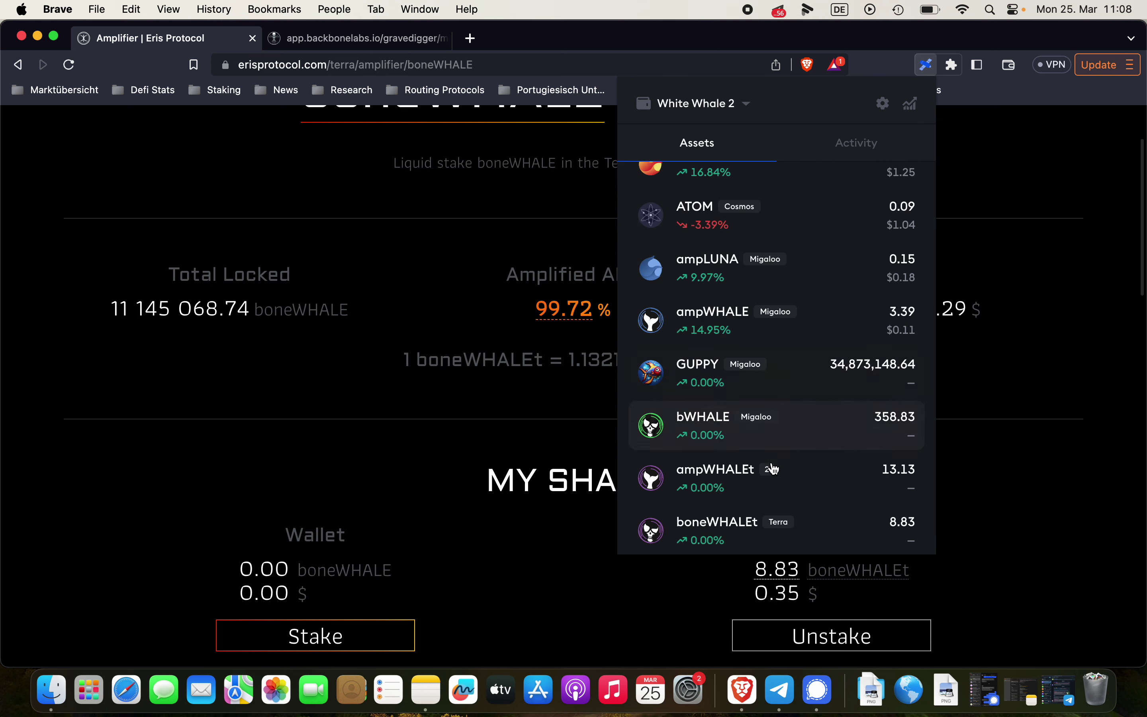
pyautogui.click(802, 433)
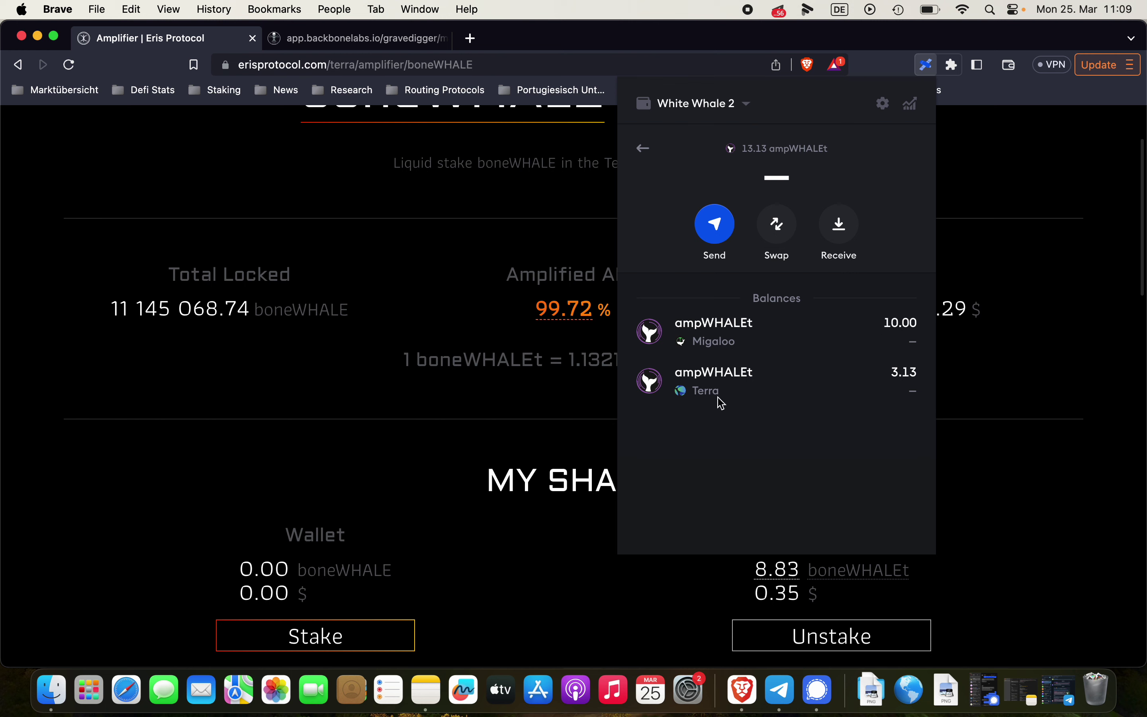
pyautogui.click(645, 151)
pyautogui.scroll(-3, 755, 453)
pyautogui.scroll(-5, 783, 494)
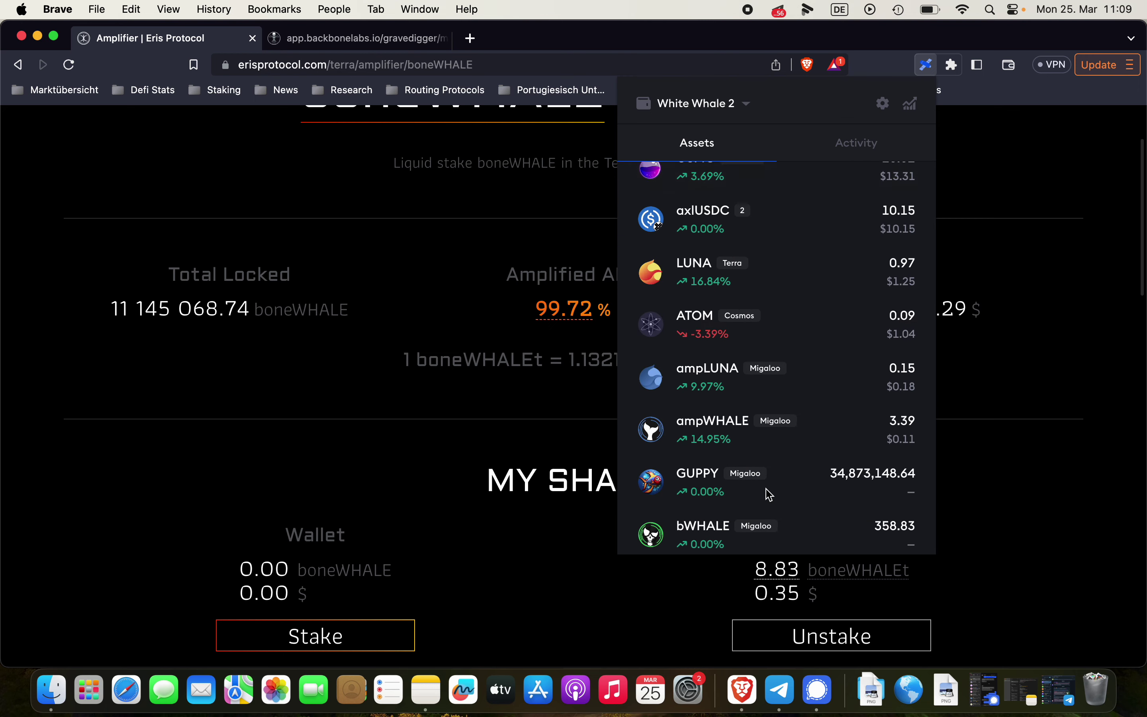
pyautogui.scroll(8, 822, 367)
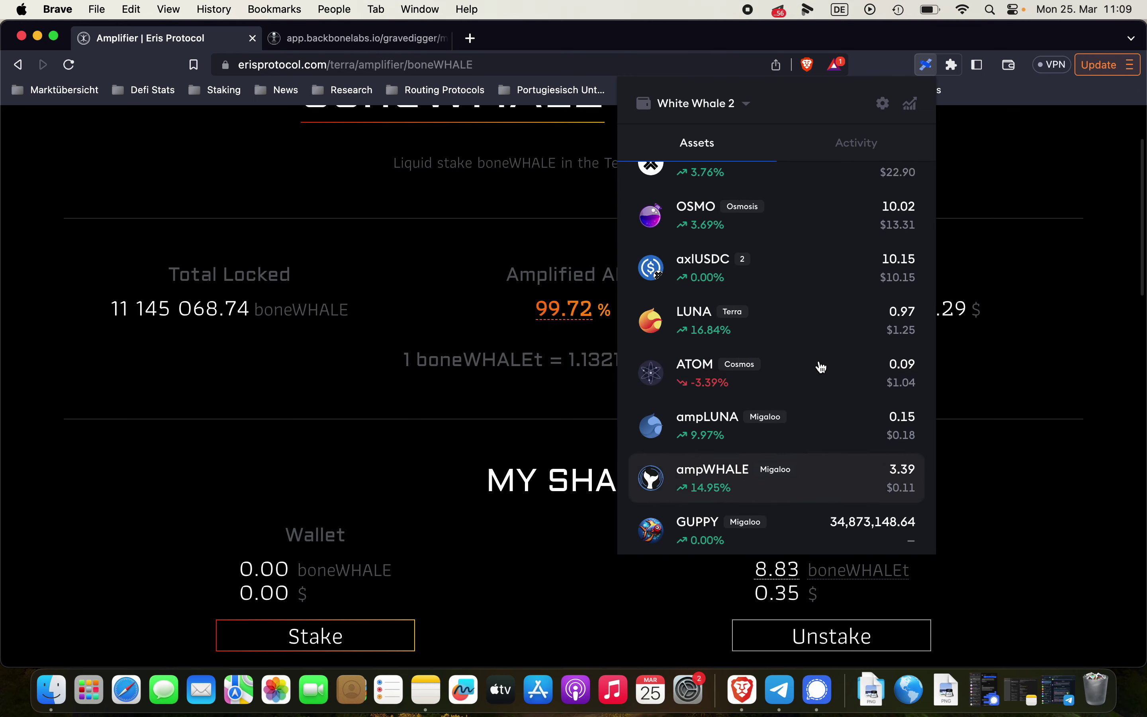
pyautogui.click(480, 222)
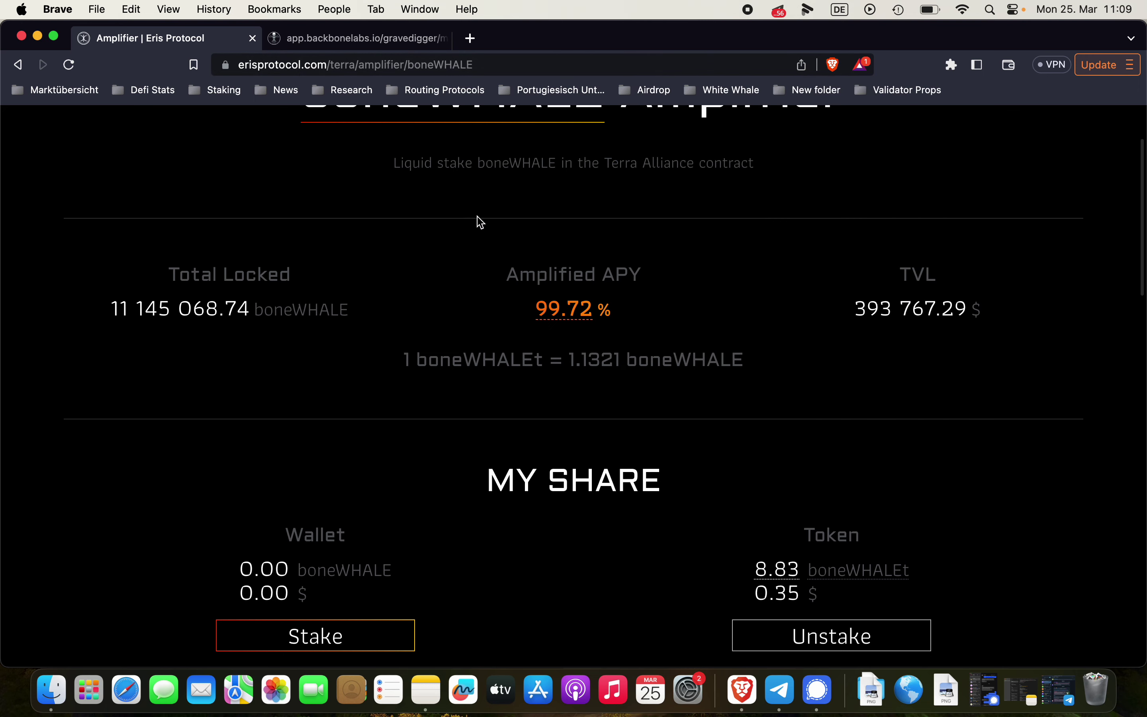